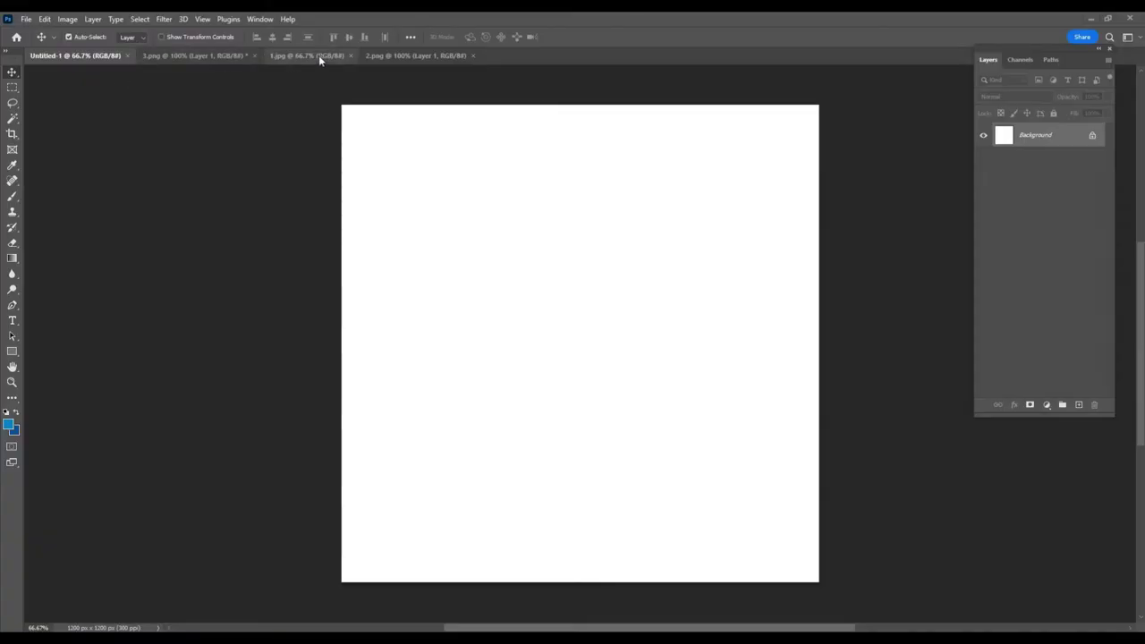
# Copy the marble texture into Untitled-1 as Layer 1 and enlarge it to cover the whole canvas.
pyautogui.click(319, 56)
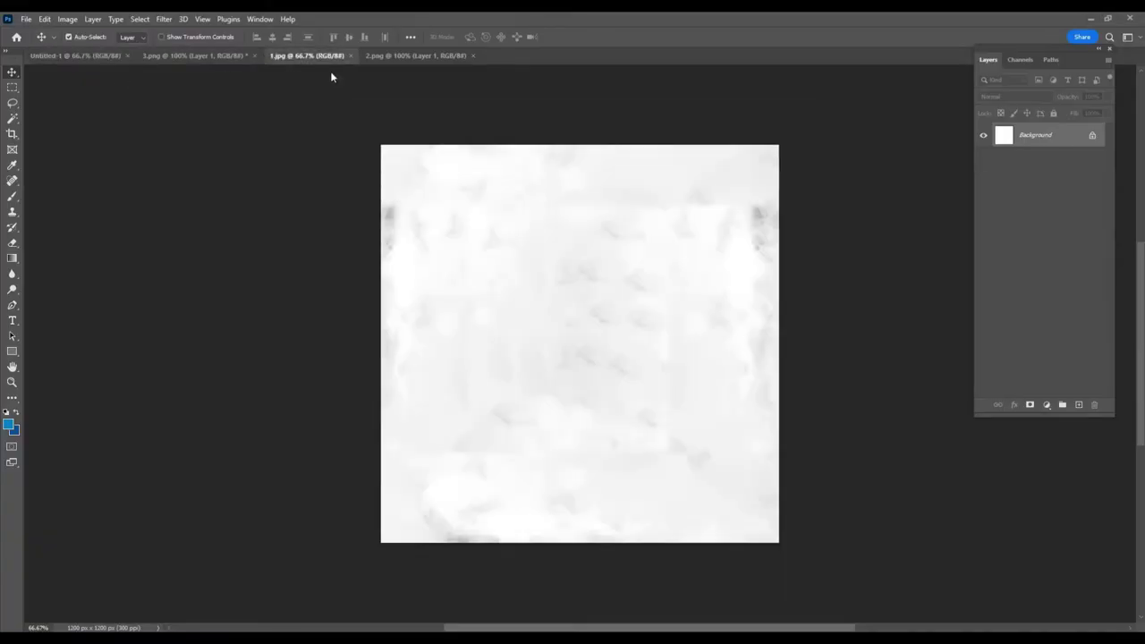
pyautogui.moveTo(570, 242); pyautogui.dragTo(597, 290)
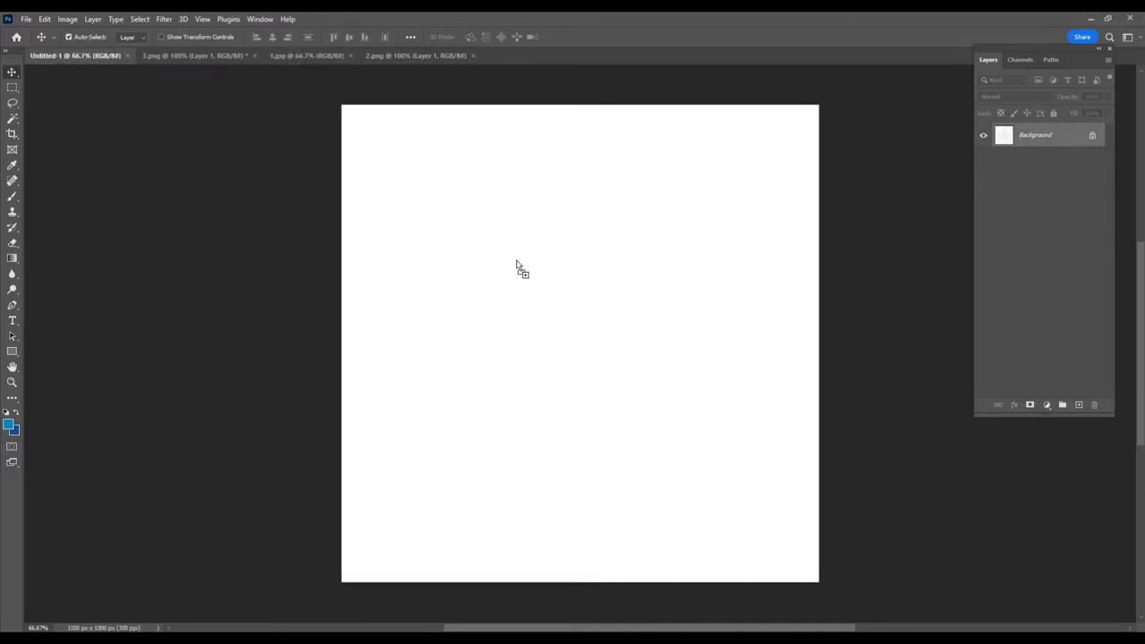
pyautogui.moveTo(597, 289); pyautogui.dragTo(632, 339)
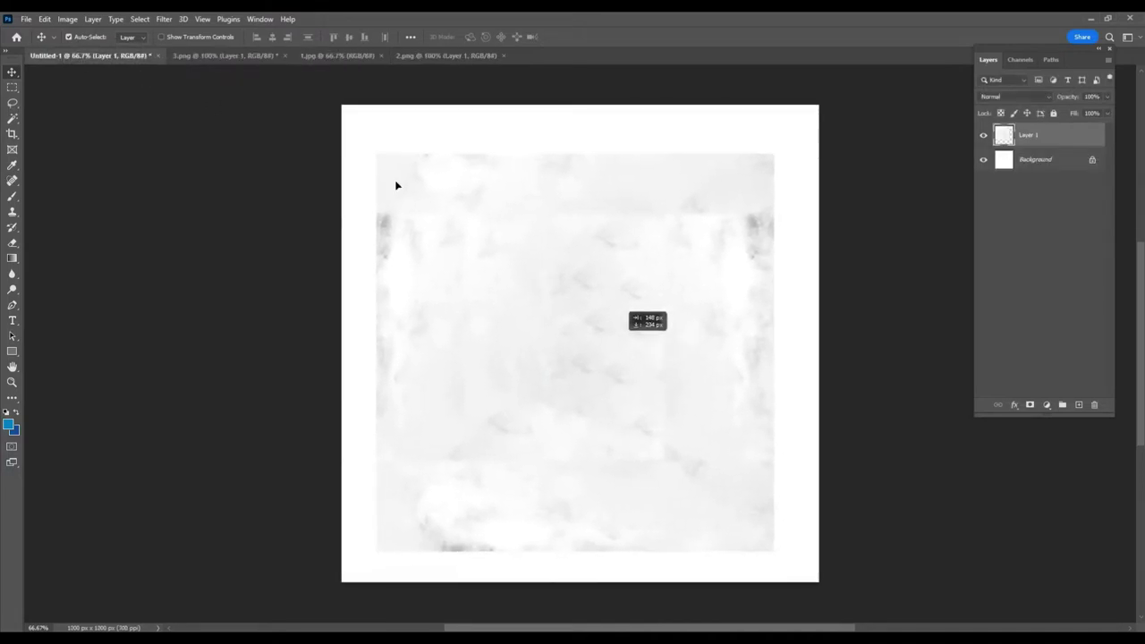
pyautogui.click(44, 18)
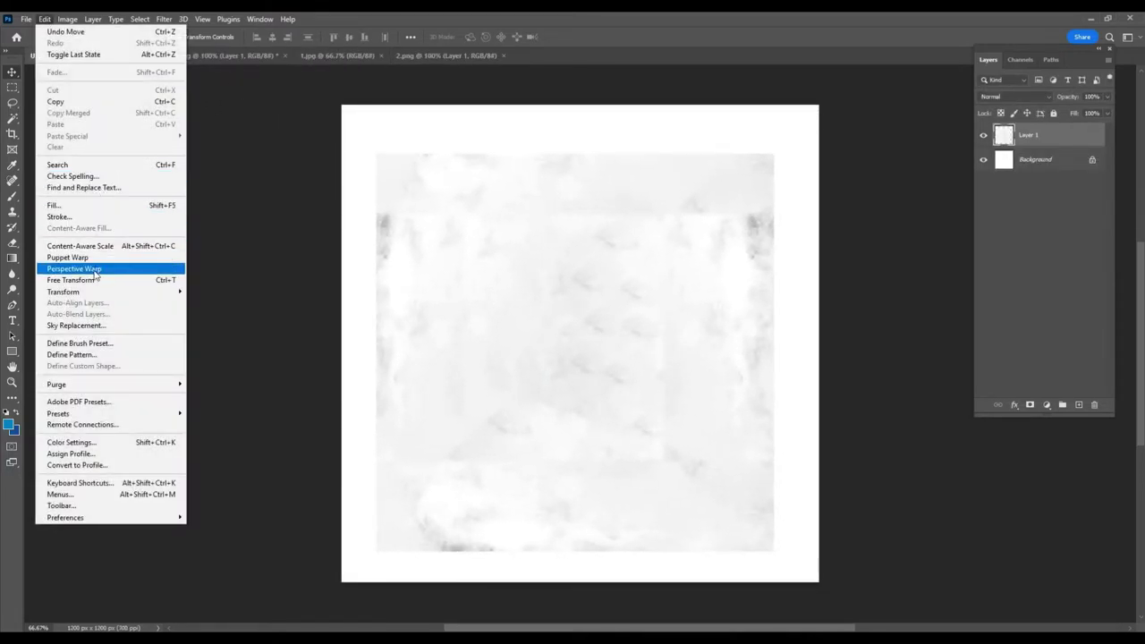
pyautogui.click(99, 280)
pyautogui.moveTo(775, 154); pyautogui.dragTo(835, 107)
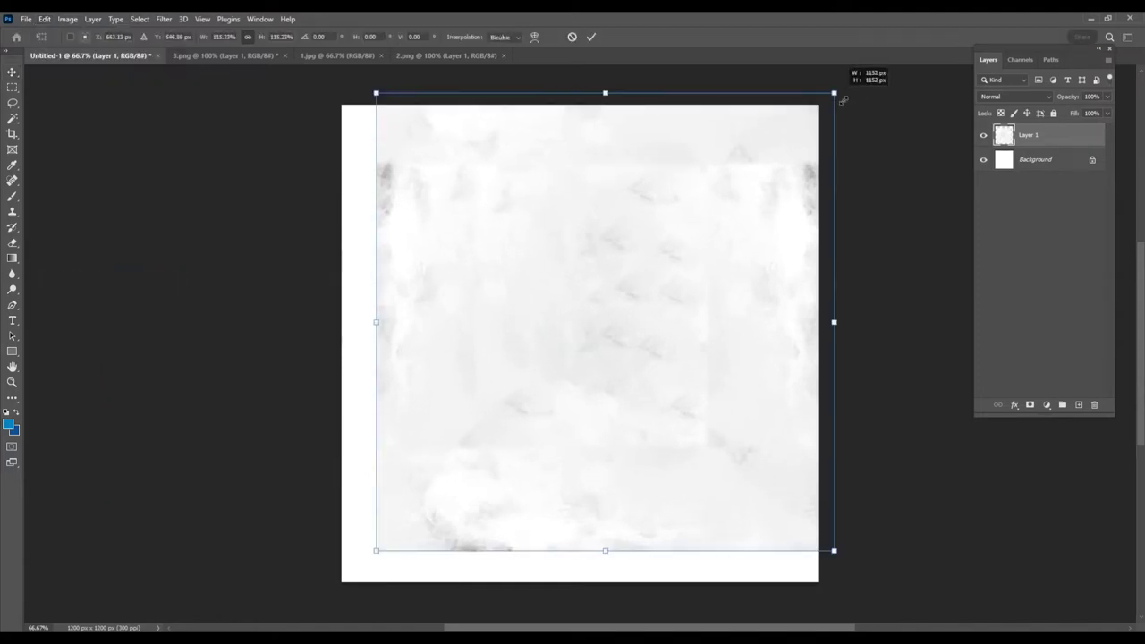
pyautogui.moveTo(376, 101); pyautogui.dragTo(343, 72)
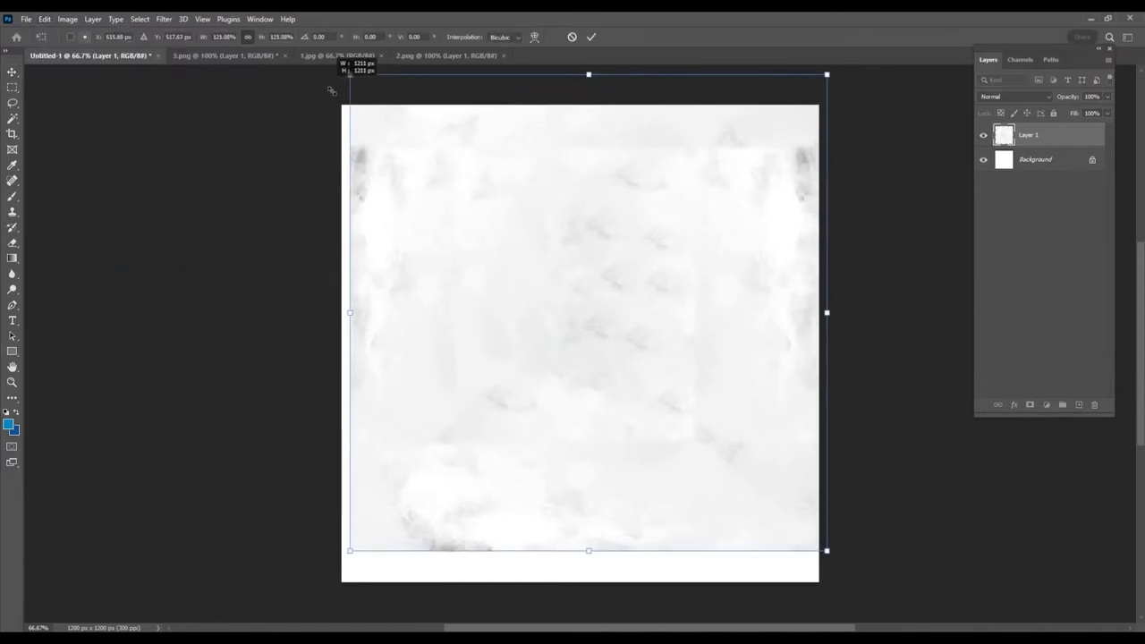
pyautogui.moveTo(514, 169); pyautogui.dragTo(516, 190)
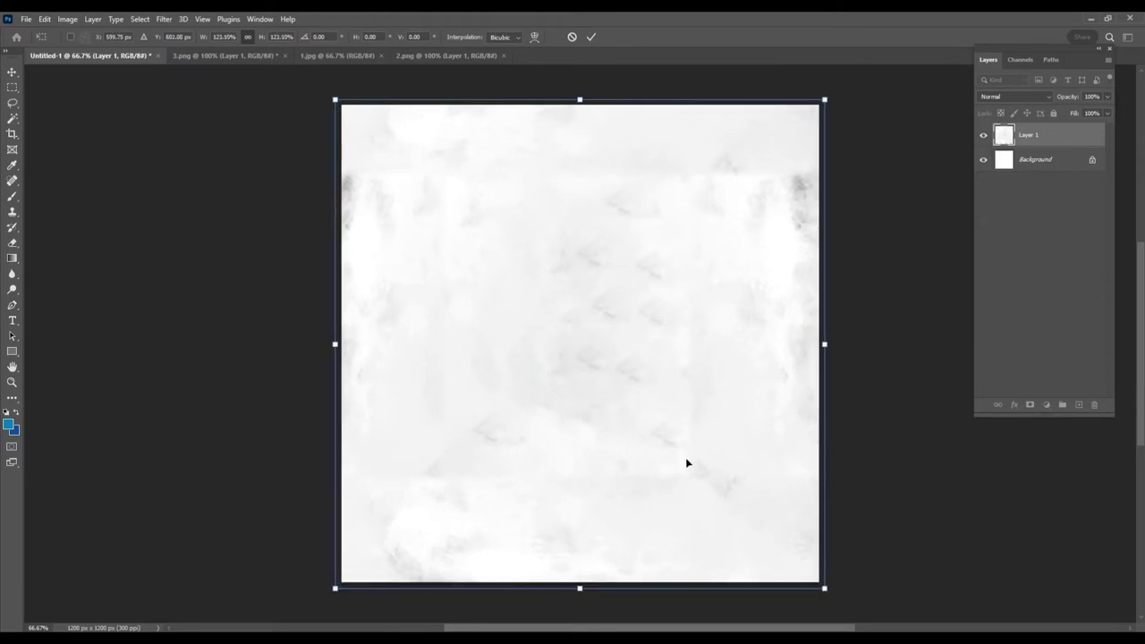
pyautogui.press('Return')
# Close the marble image and place the black cap-and-mustache from 2.png near the canvas centre.
pyautogui.click(218, 55)
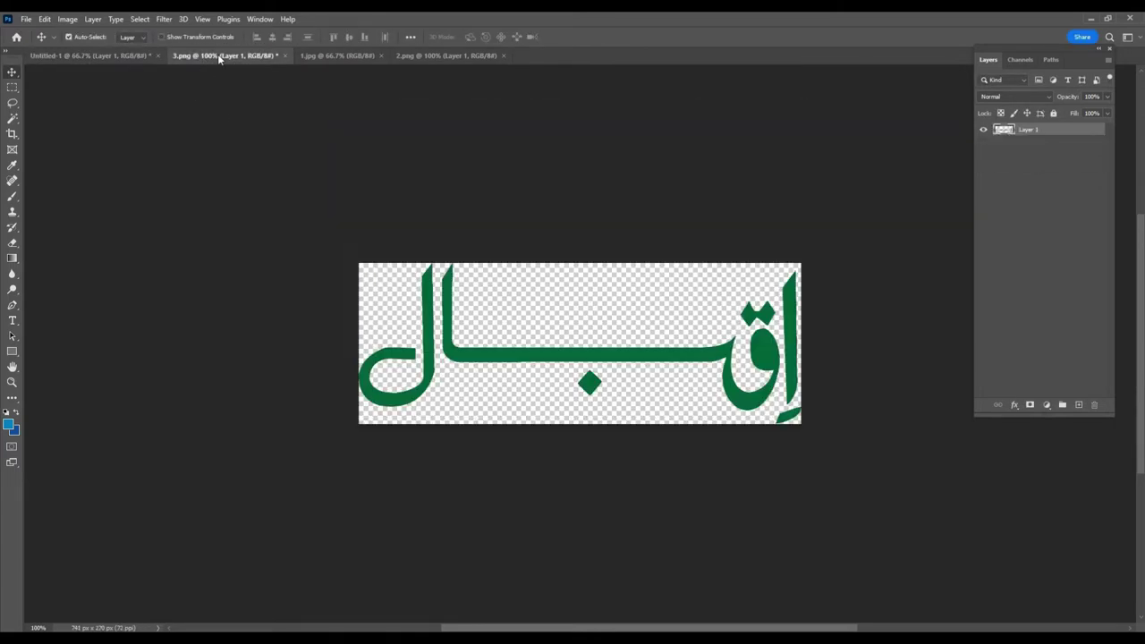
pyautogui.click(457, 56)
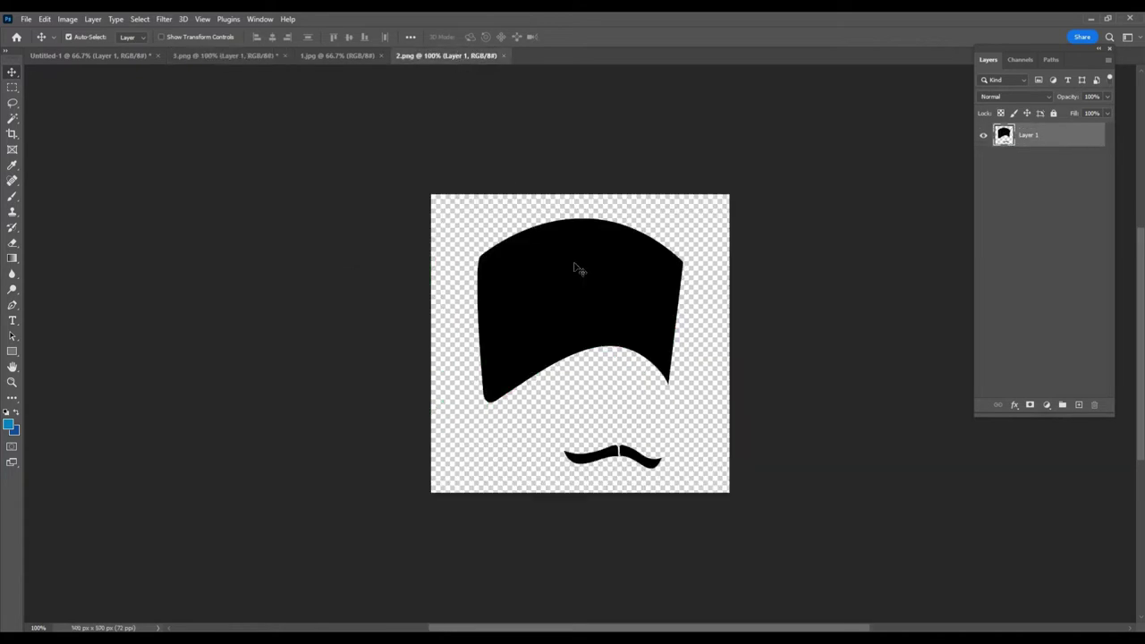
pyautogui.click(335, 55)
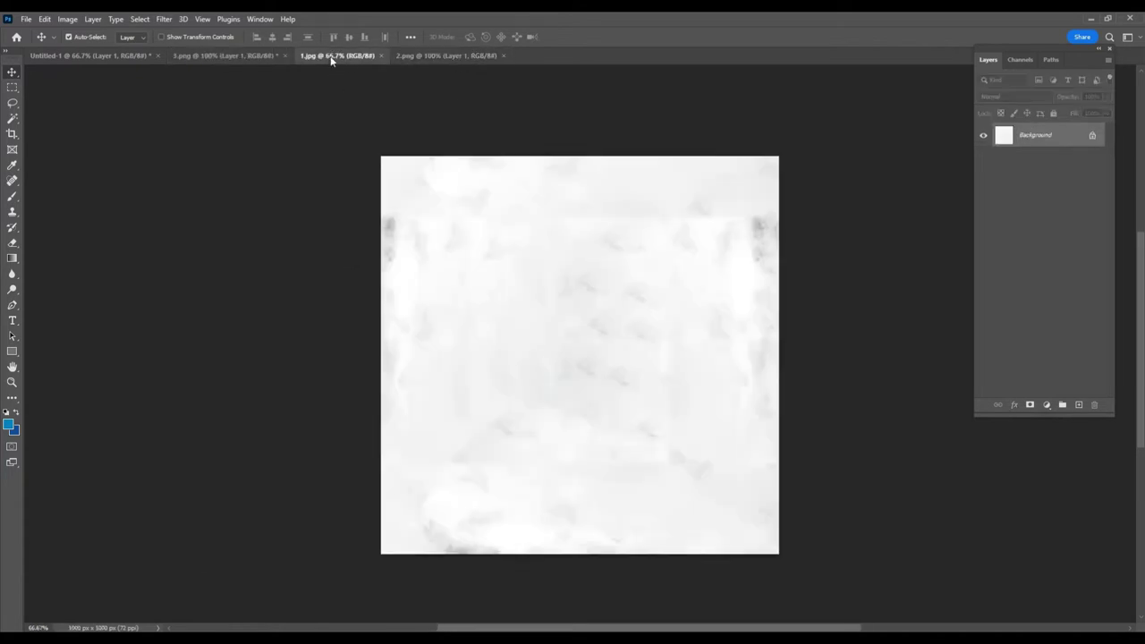
pyautogui.click(380, 56)
pyautogui.moveTo(575, 268)
pyautogui.mouseDown()
pyautogui.moveTo(59, 59)
pyautogui.moveTo(543, 279)
pyautogui.mouseUp()
pyautogui.moveTo(506, 207)
pyautogui.mouseDown()
pyautogui.moveTo(573, 241)
pyautogui.moveTo(580, 261)
pyautogui.mouseUp()
# Apply a #006e39 Color Overlay to the cap-and-mustache layer and nudge it slightly up.
pyautogui.rightClick(1059, 136)
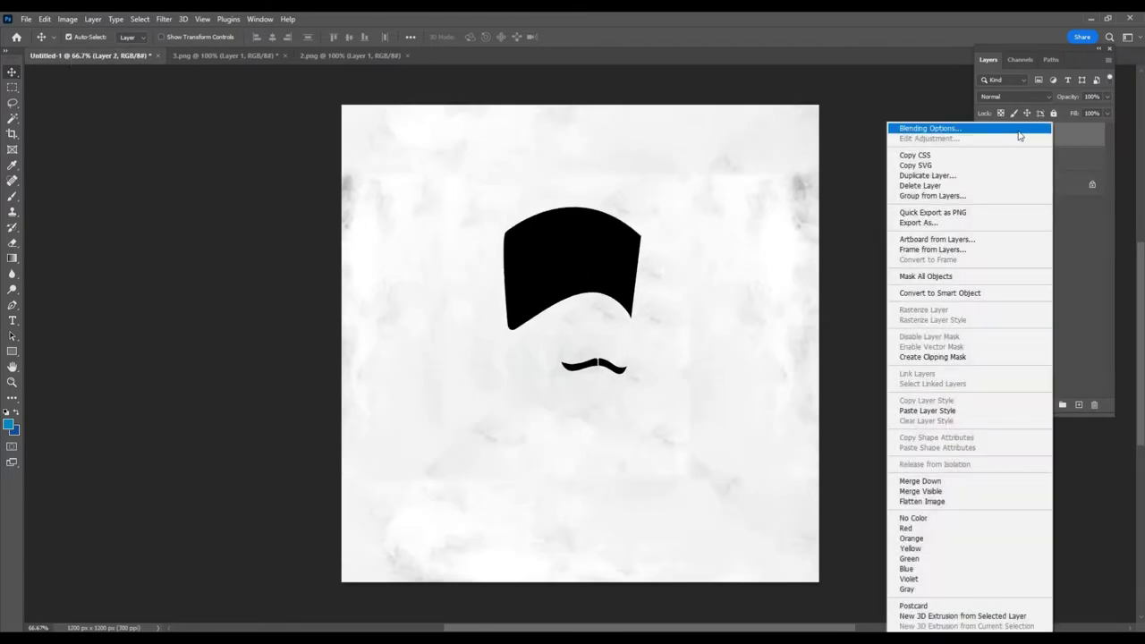
pyautogui.click(912, 127)
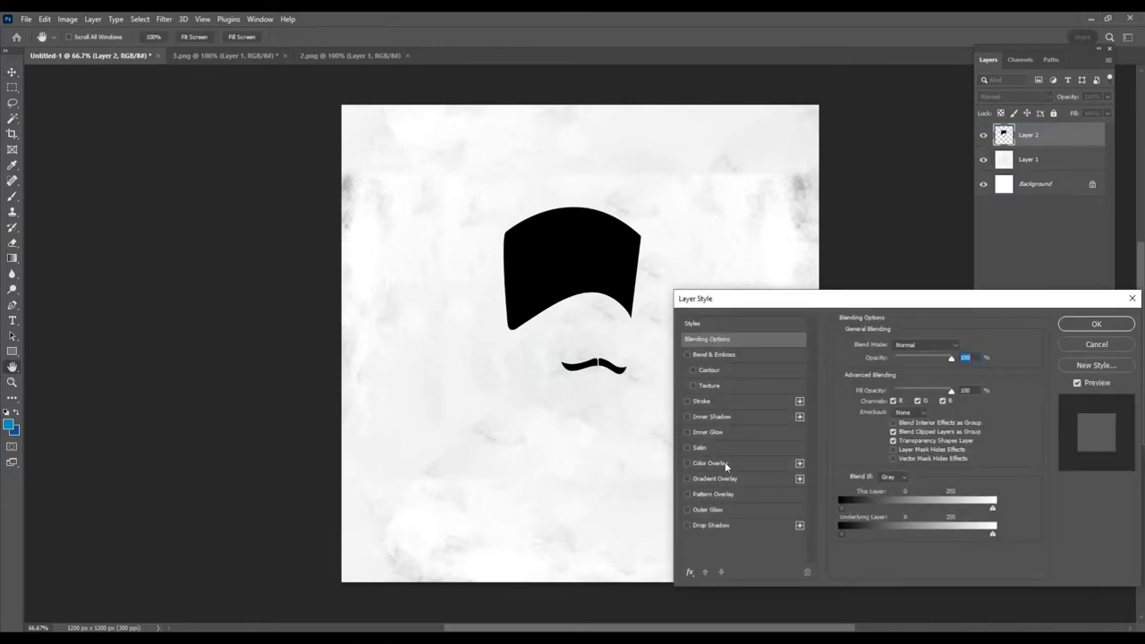
pyautogui.click(725, 464)
pyautogui.click(964, 347)
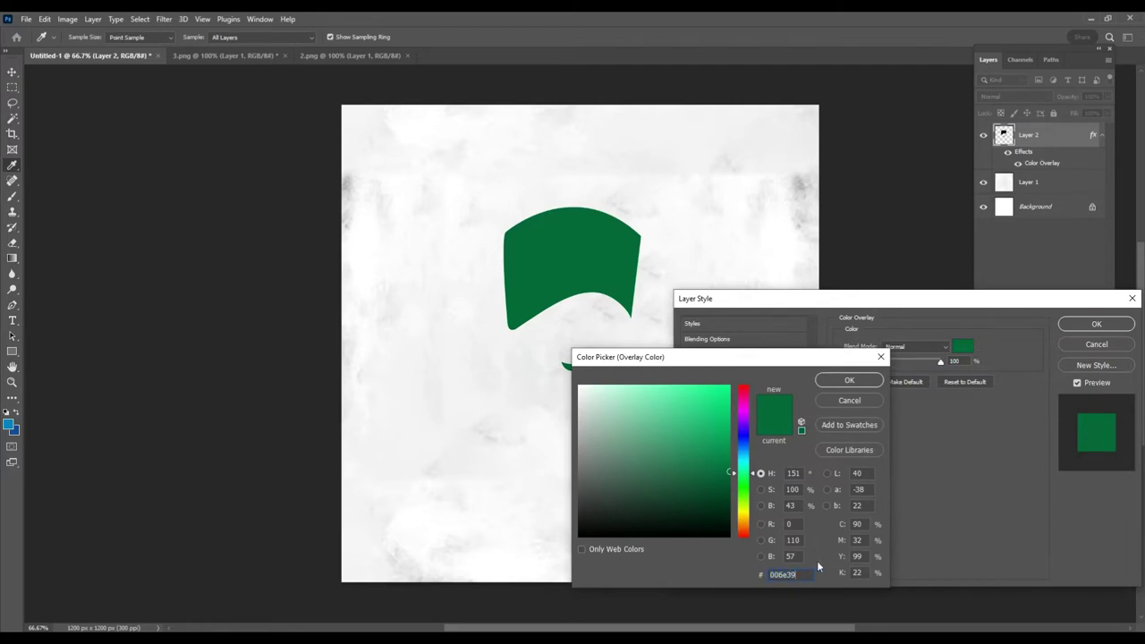
pyautogui.click(849, 380)
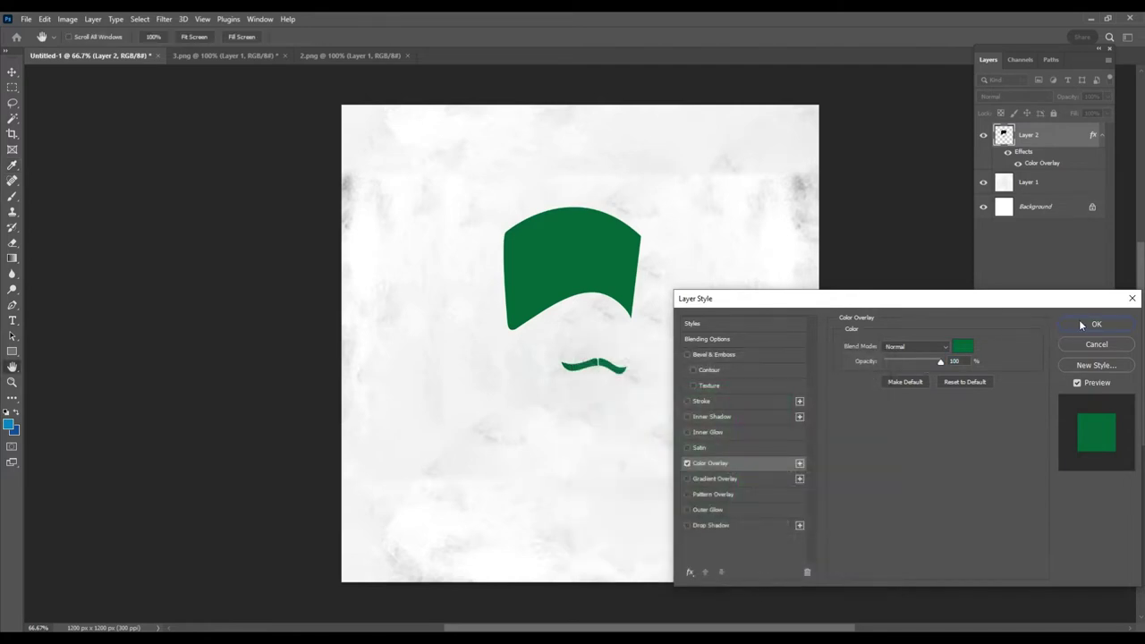
pyautogui.click(1093, 324)
pyautogui.moveTo(575, 248); pyautogui.dragTo(577, 232)
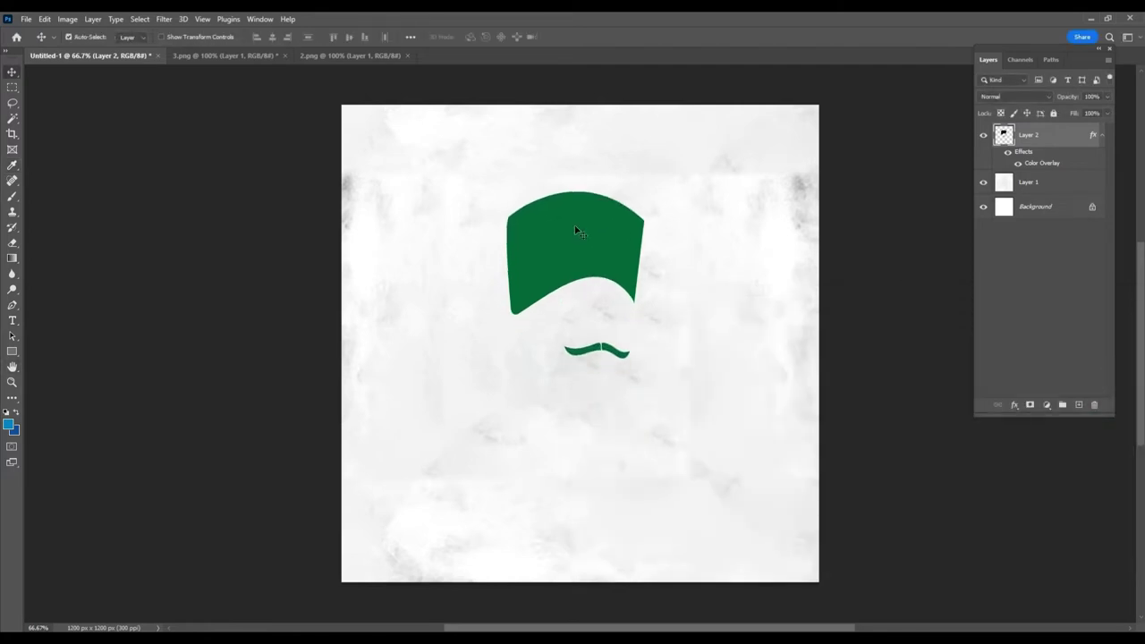
# Close 2.png, centre the 3.png Urdu calligraphy under the cap, and raise both slightly.
pyautogui.click(331, 55)
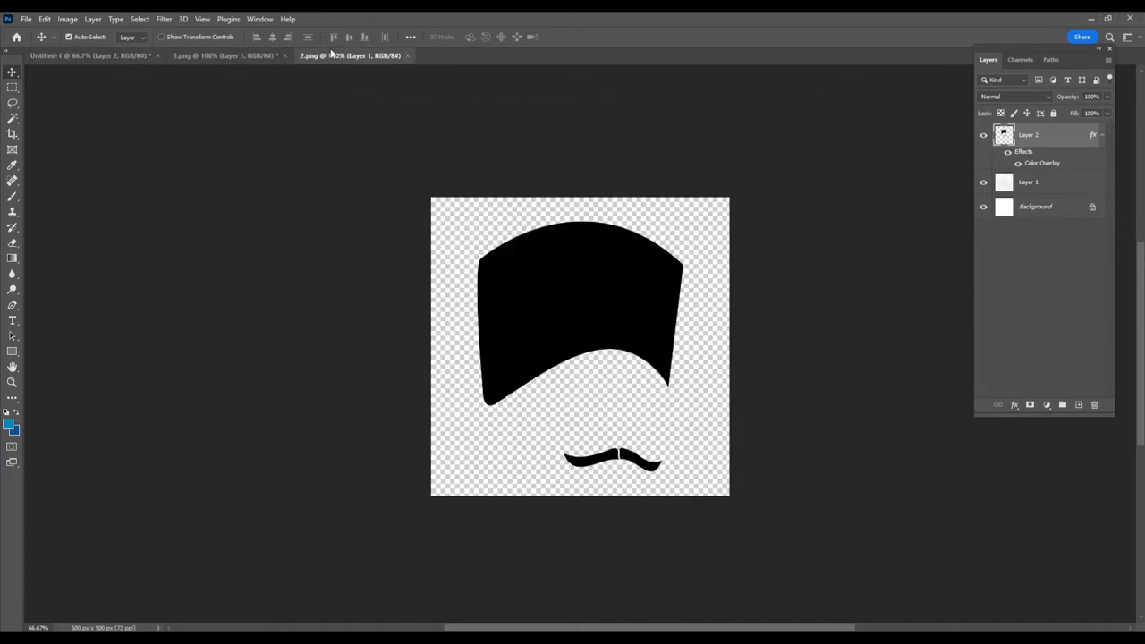
pyautogui.click(407, 55)
pyautogui.click(218, 56)
pyautogui.moveTo(767, 352)
pyautogui.mouseDown()
pyautogui.moveTo(100, 62)
pyautogui.moveTo(551, 337)
pyautogui.mouseUp()
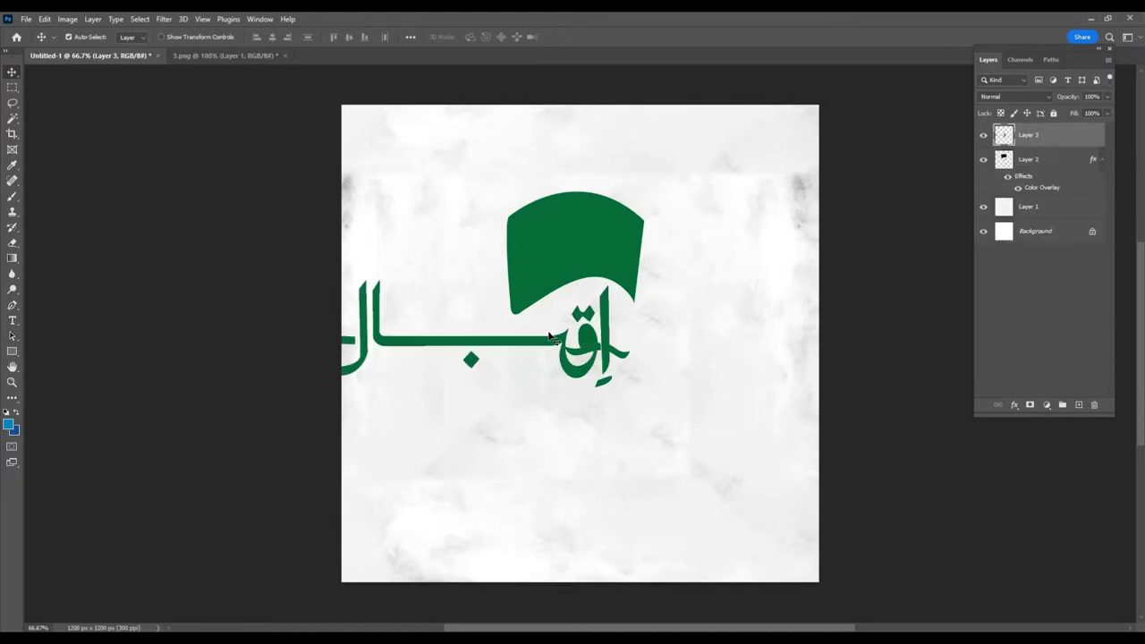
pyautogui.moveTo(646, 364); pyautogui.dragTo(751, 407)
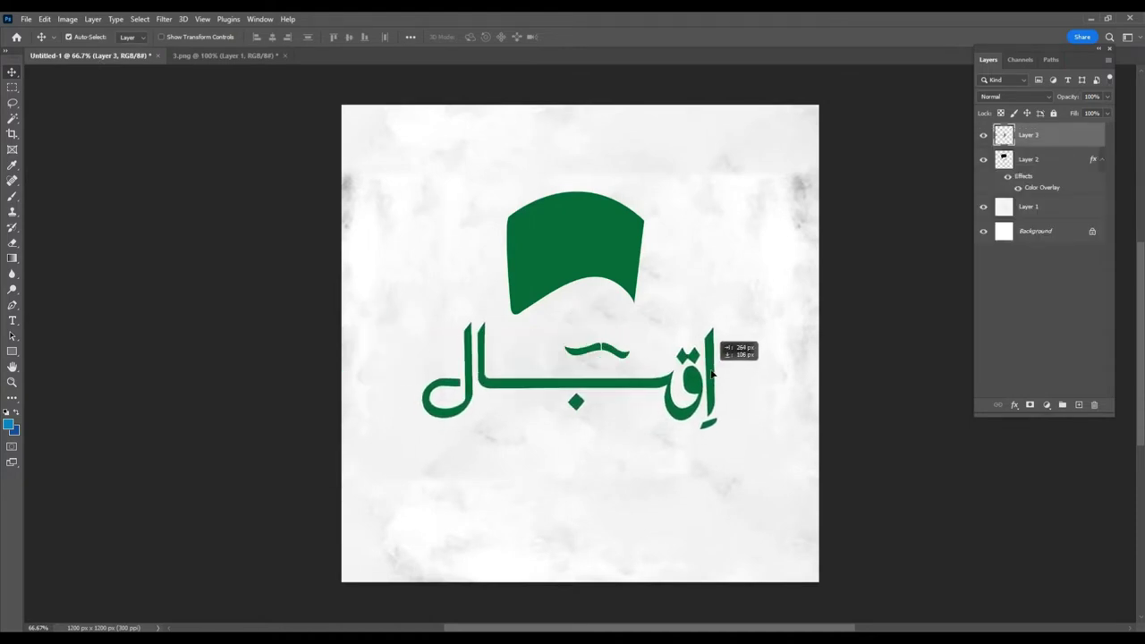
pyautogui.keyDown('shift'); pyautogui.click(637, 274); pyautogui.keyUp('shift')
pyautogui.moveTo(637, 274); pyautogui.dragTo(643, 257)
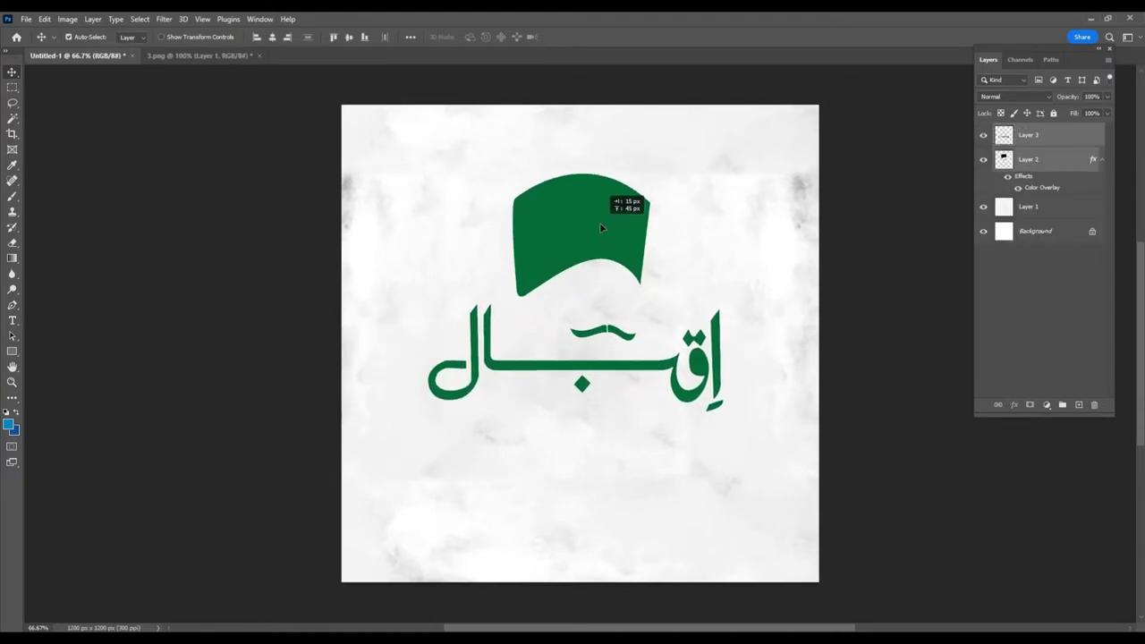
pyautogui.moveTo(590, 231); pyautogui.dragTo(592, 223)
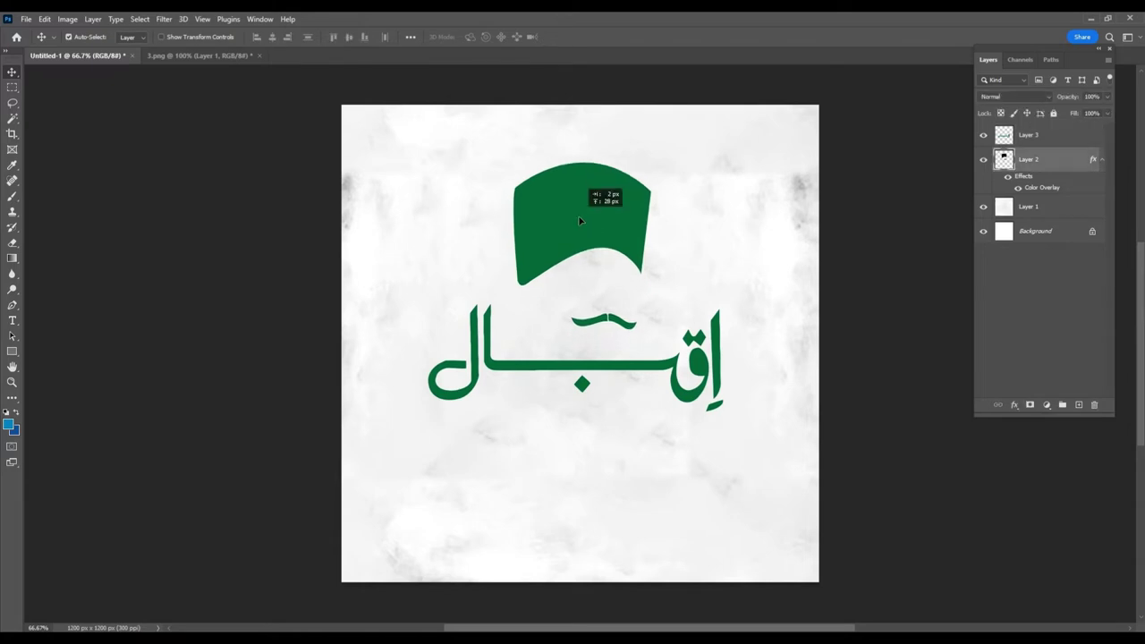
# Add Layer 4 above the marble, fill it blue with the Paint Bucket, and set Fill to 0%.
pyautogui.click(1046, 232)
pyautogui.click(1056, 211)
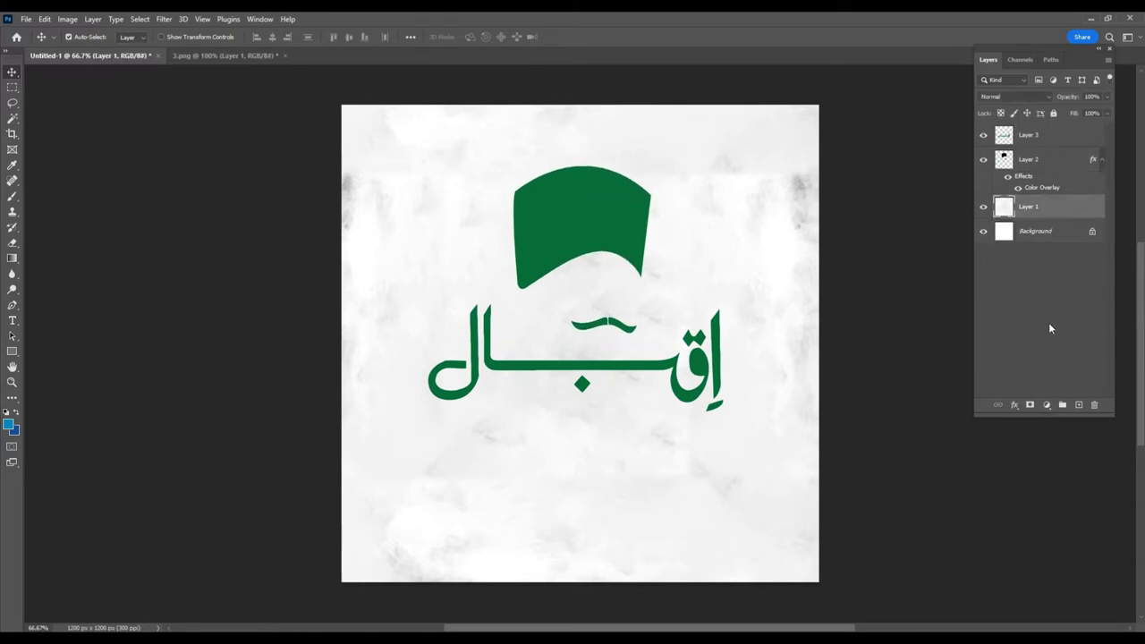
pyautogui.click(1079, 406)
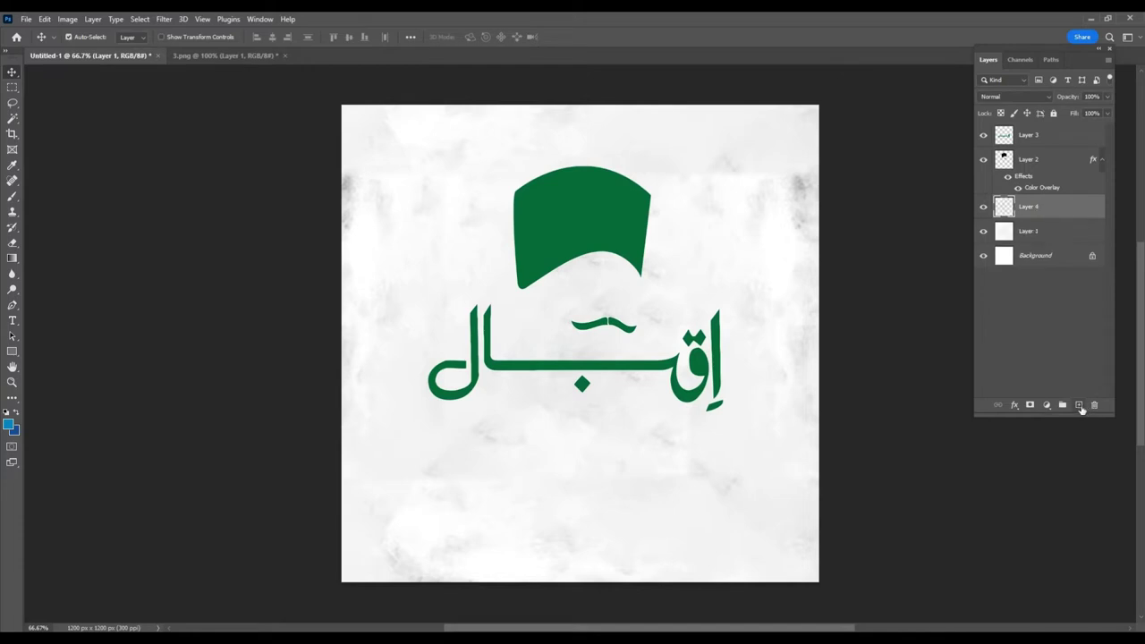
pyautogui.click(13, 259)
pyautogui.click(58, 272)
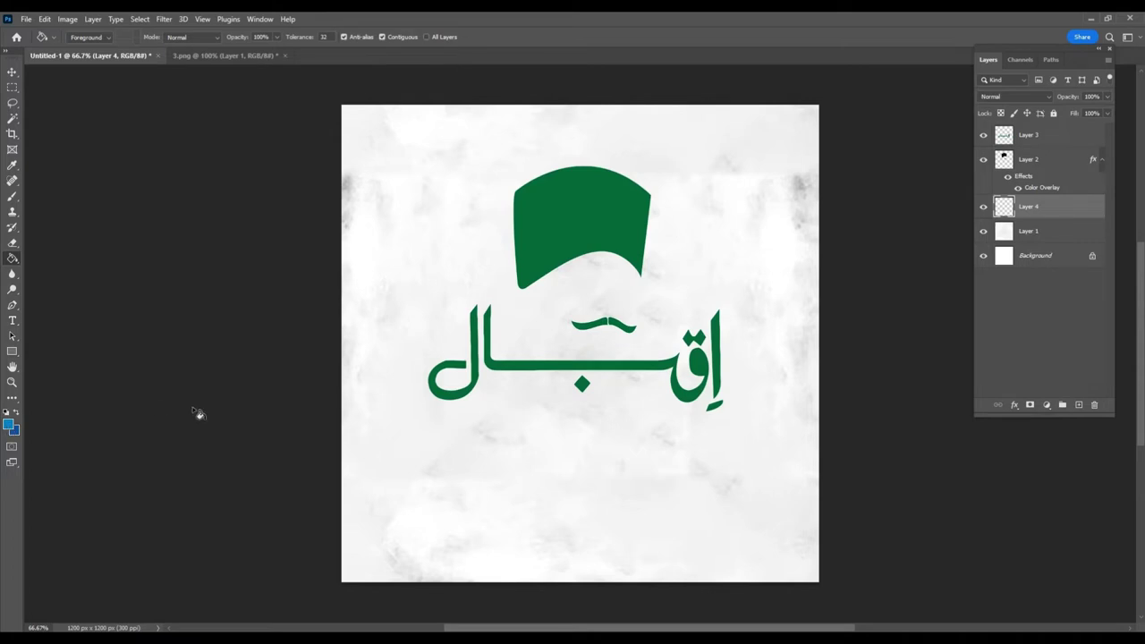
pyautogui.click(685, 385)
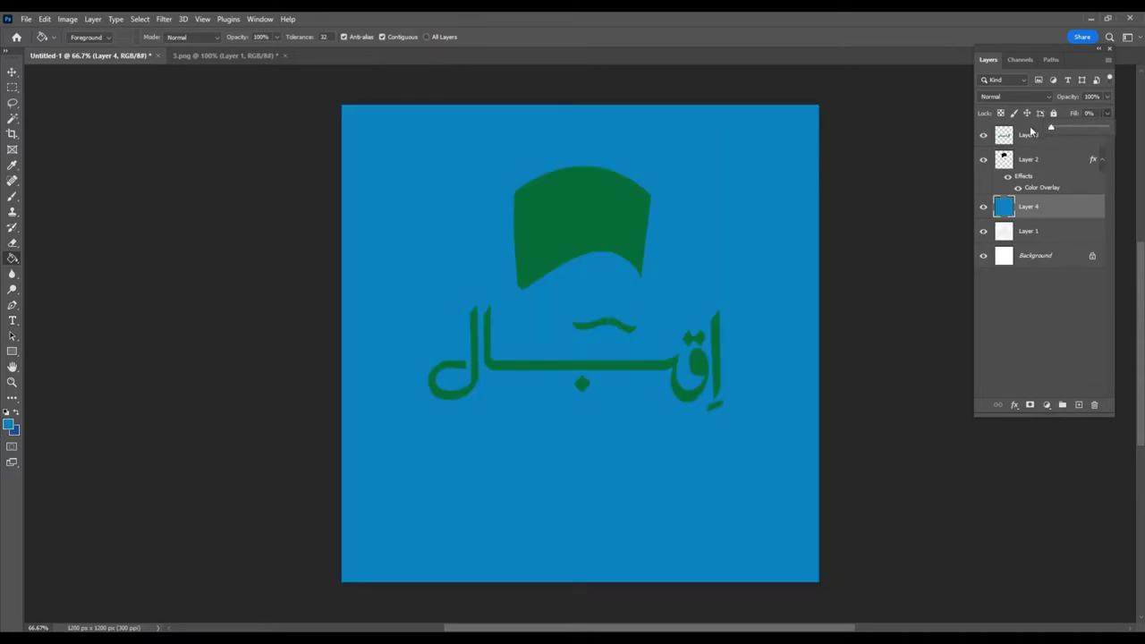
pyautogui.moveTo(1080, 132); pyautogui.dragTo(1048, 128)
pyautogui.click(1056, 330)
pyautogui.rightClick(1062, 205)
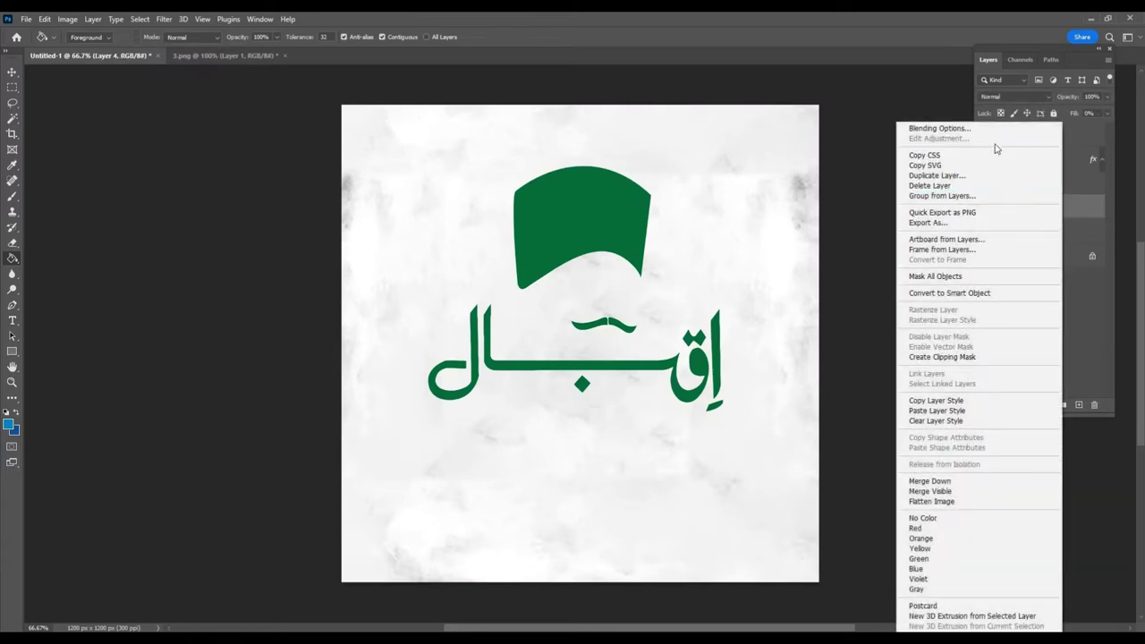
# Give Layer 4 a 5 px black inside Stroke layer style.
pyautogui.click(930, 128)
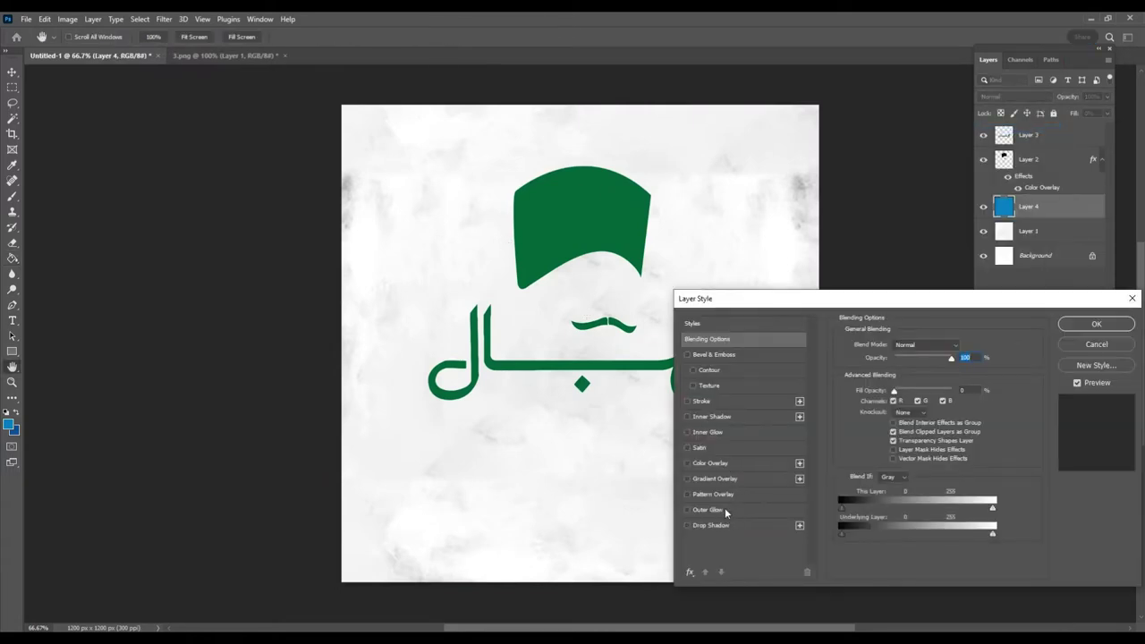
pyautogui.click(702, 402)
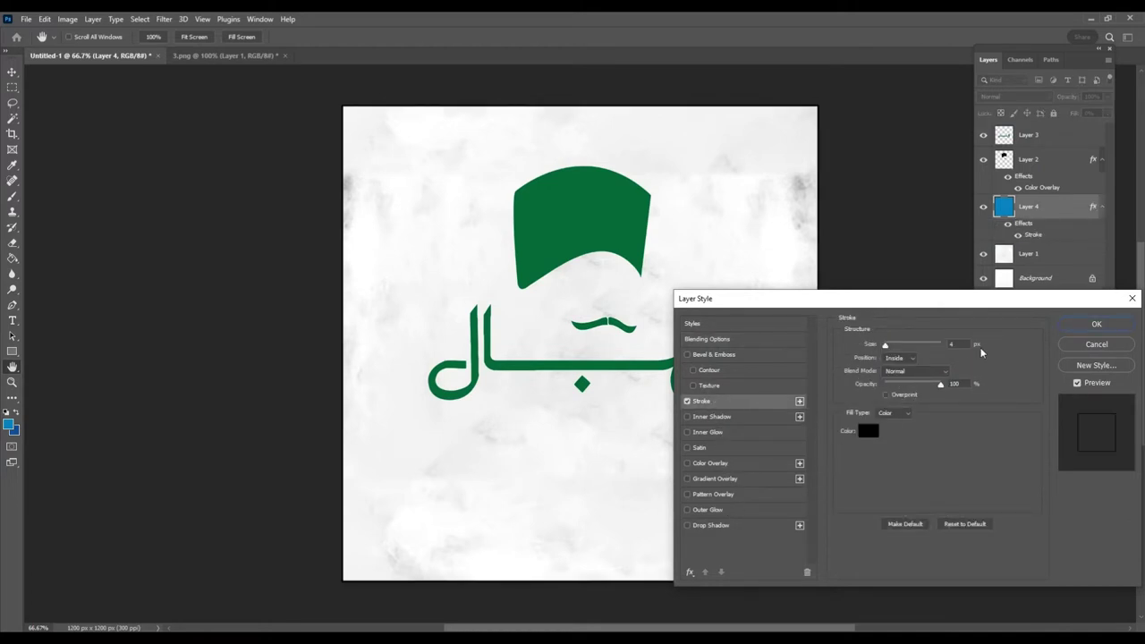
pyautogui.click(951, 344)
pyautogui.write('5')
pyautogui.click(1122, 327)
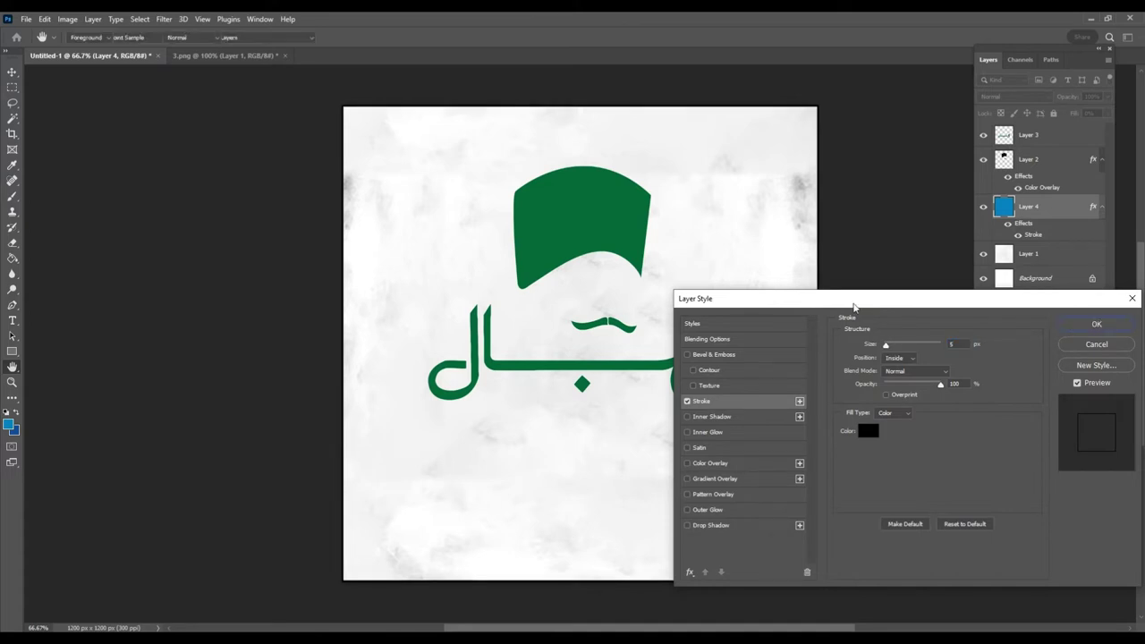
pyautogui.click(10, 72)
# Scale Layer 4 to about 97% so the frame sits inset from the canvas edges.
pyautogui.click(44, 19)
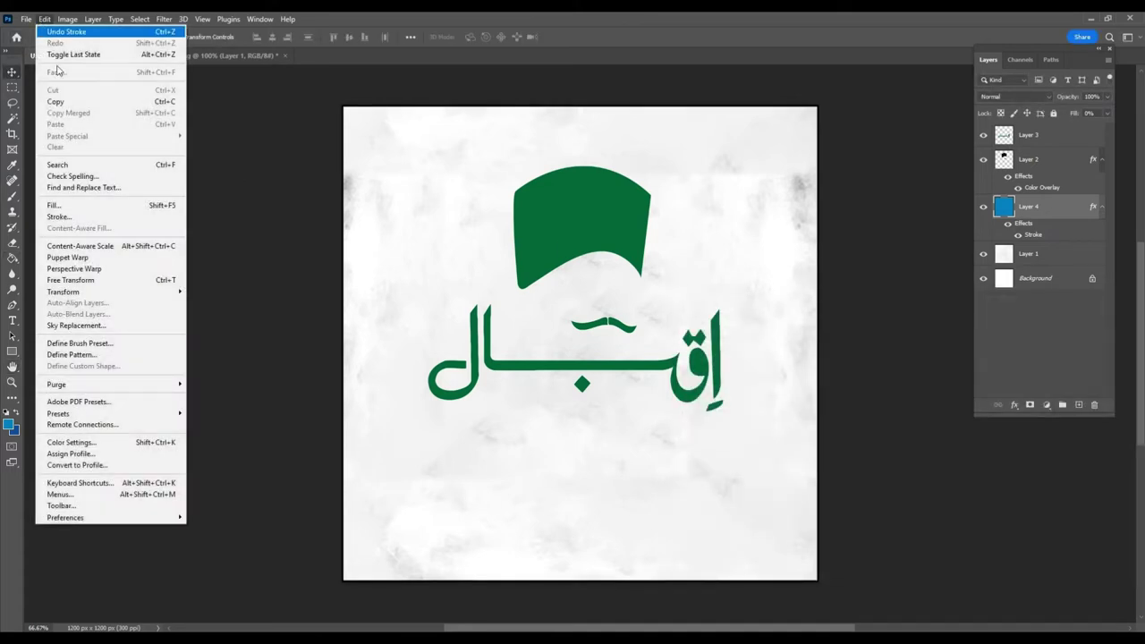
pyautogui.click(71, 280)
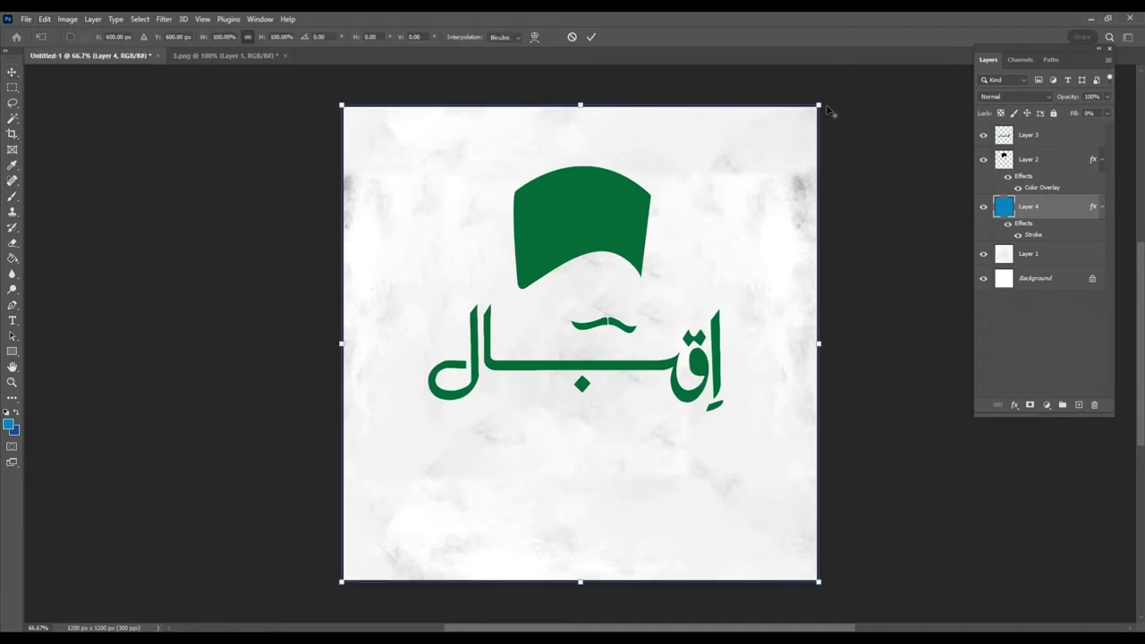
pyautogui.moveTo(818, 105); pyautogui.dragTo(811, 112)
pyautogui.press('Return')
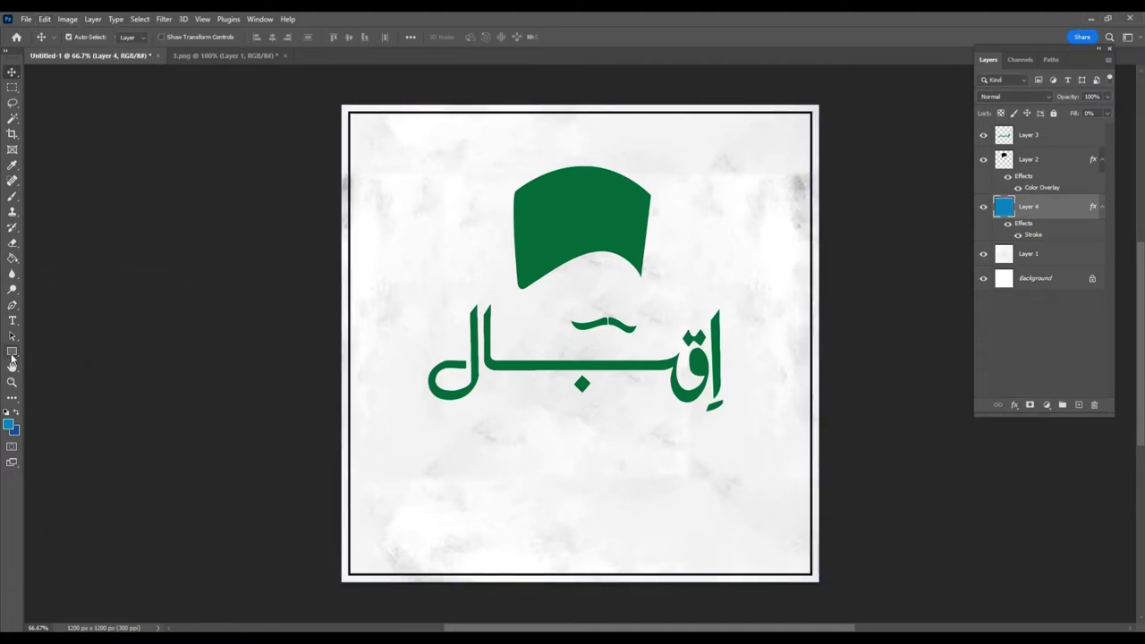
# Show the Properties panel and float the Layers panel over the workspace.
pyautogui.click(13, 350)
pyautogui.click(54, 350)
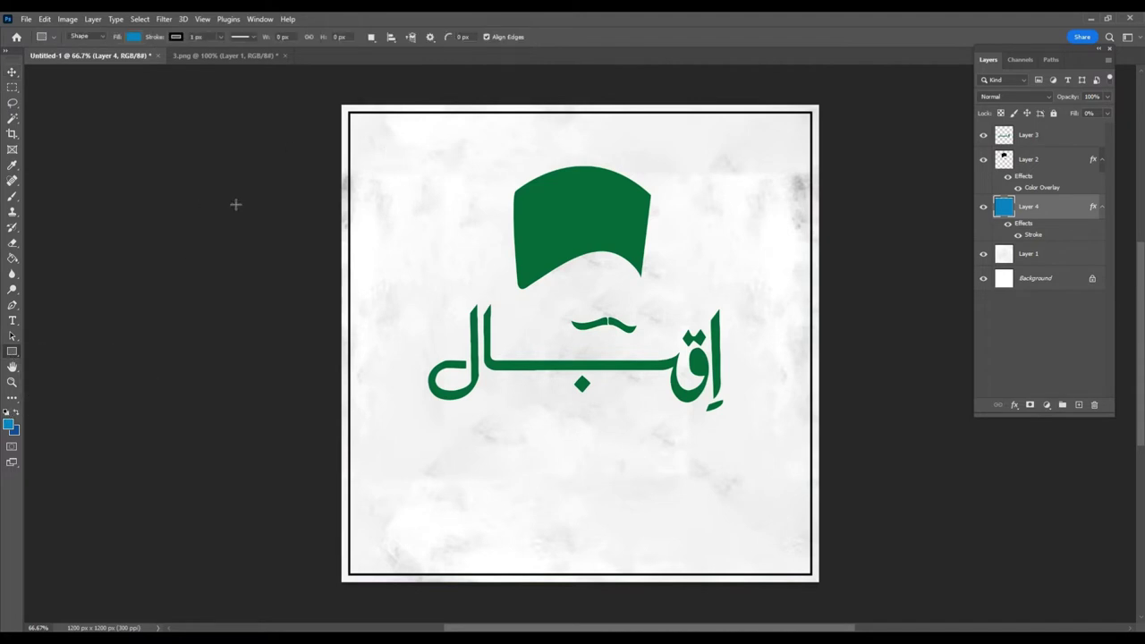
pyautogui.click(261, 18)
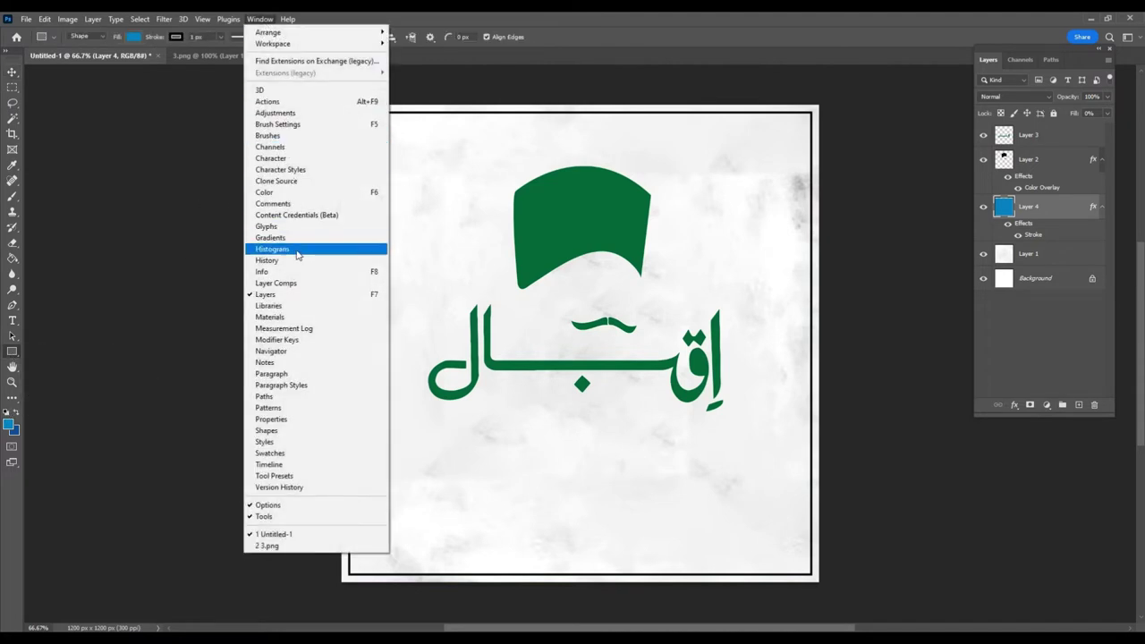
pyautogui.click(271, 419)
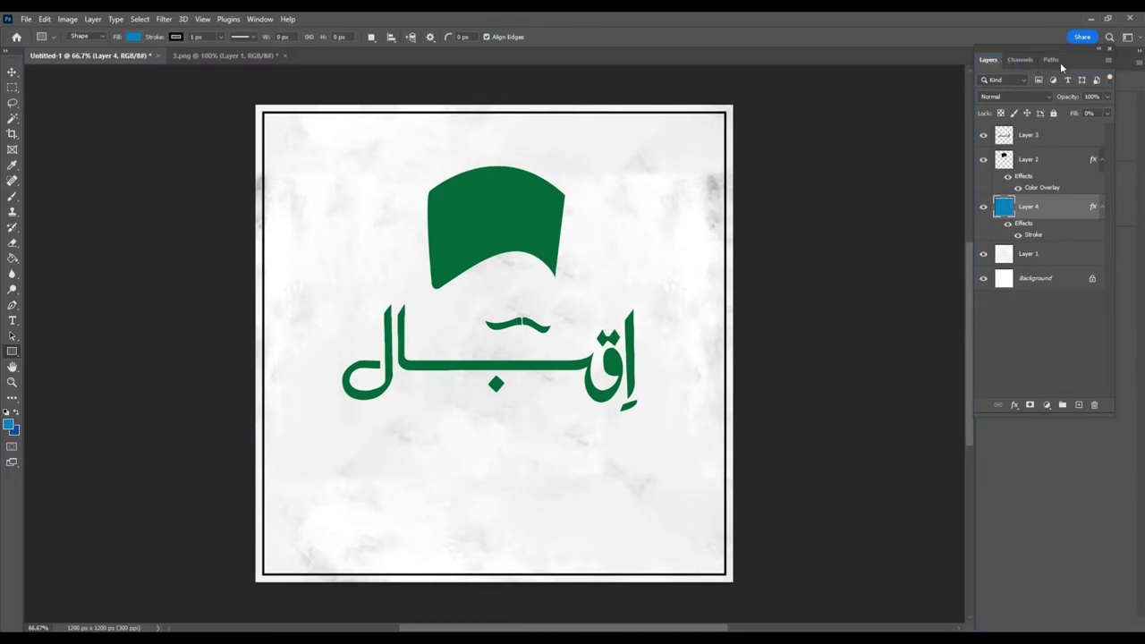
pyautogui.moveTo(1060, 62); pyautogui.dragTo(883, 125)
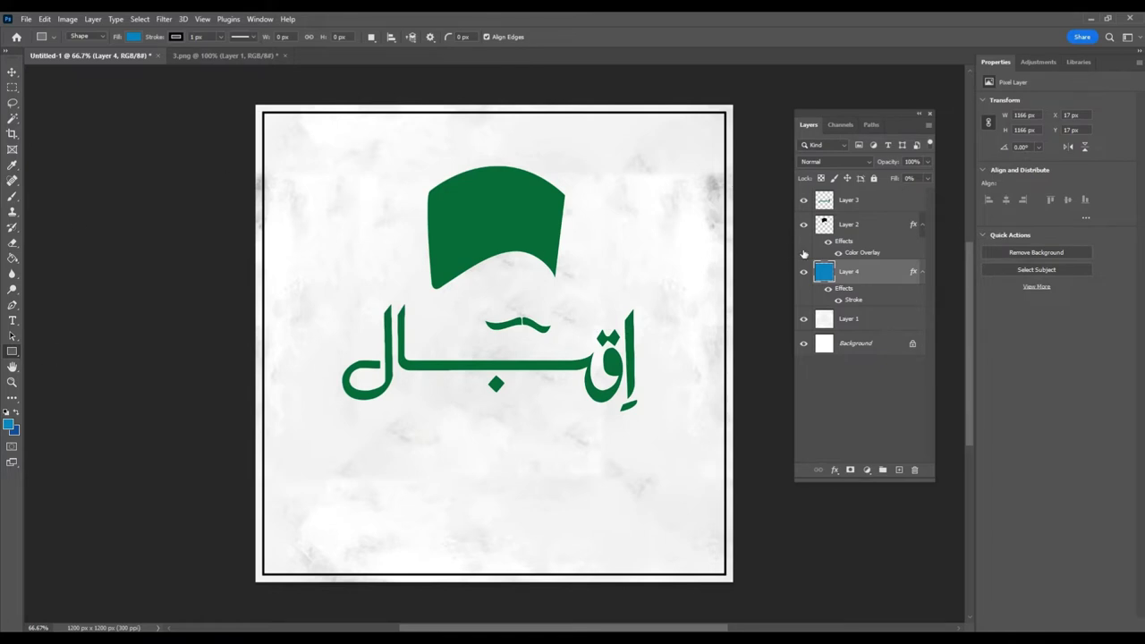
# Move the marble texture Layer 1 slightly downward, then reselect Layer 4.
pyautogui.click(861, 330)
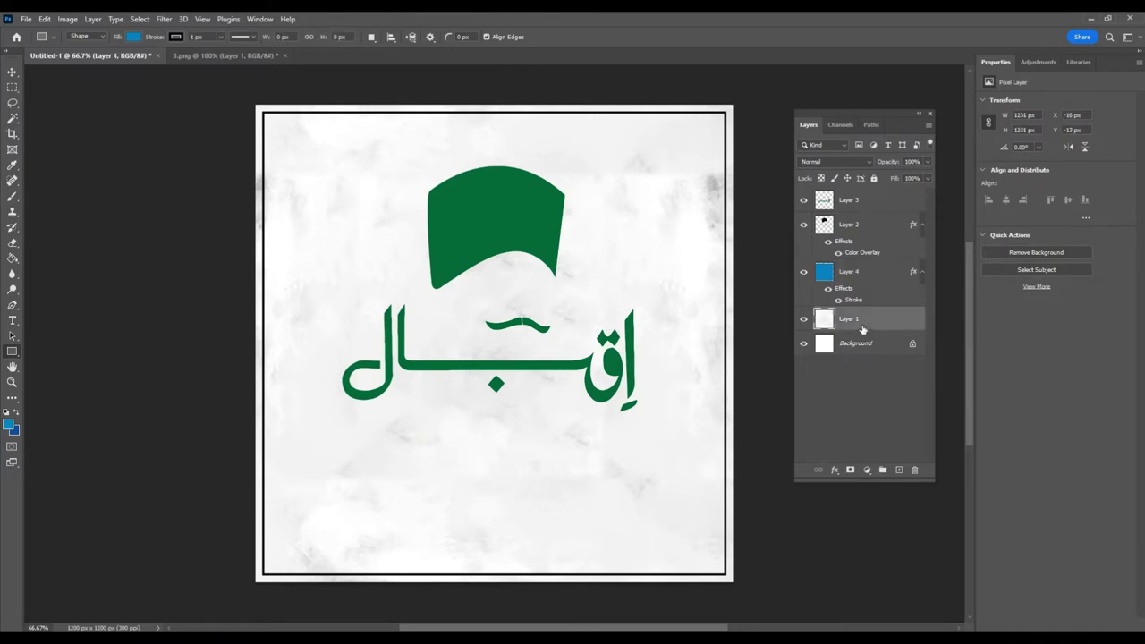
pyautogui.click(13, 71)
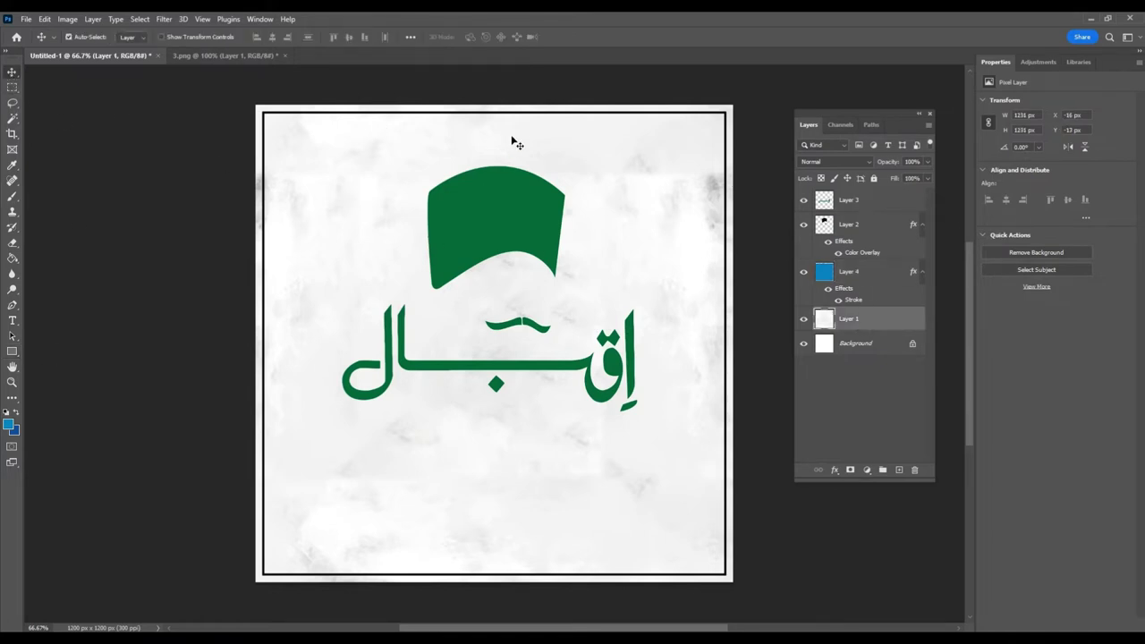
pyautogui.moveTo(532, 119); pyautogui.dragTo(663, 217)
pyautogui.click(727, 185)
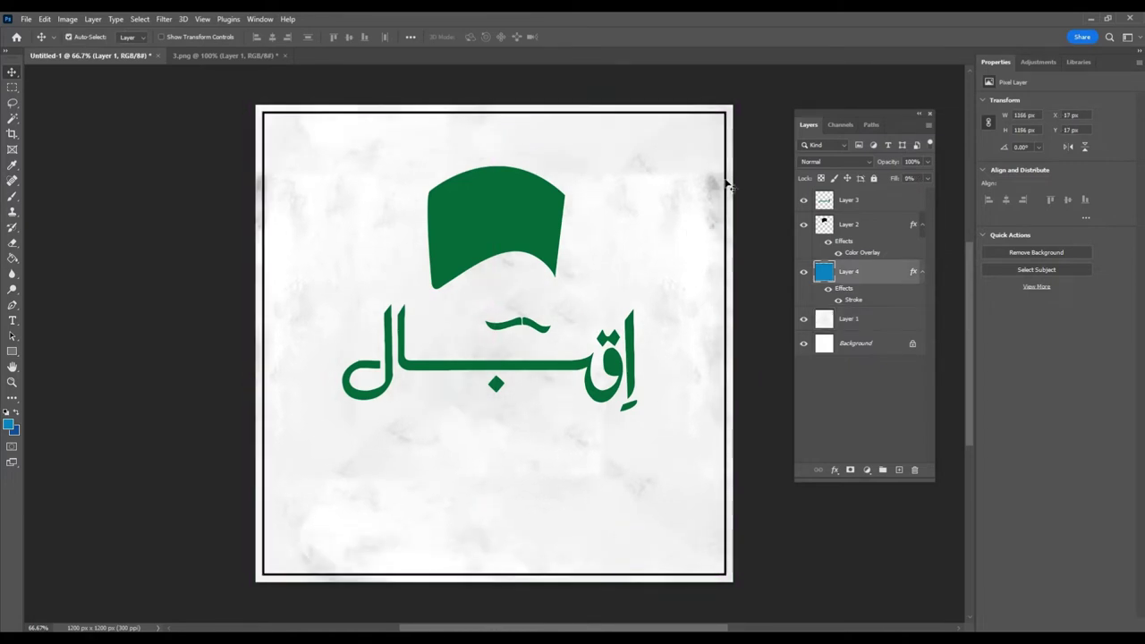
pyautogui.rightClick(898, 276)
# Change Layer 4's Stroke size from 5 px to 3 px and close the Properties panel.
pyautogui.click(935, 132)
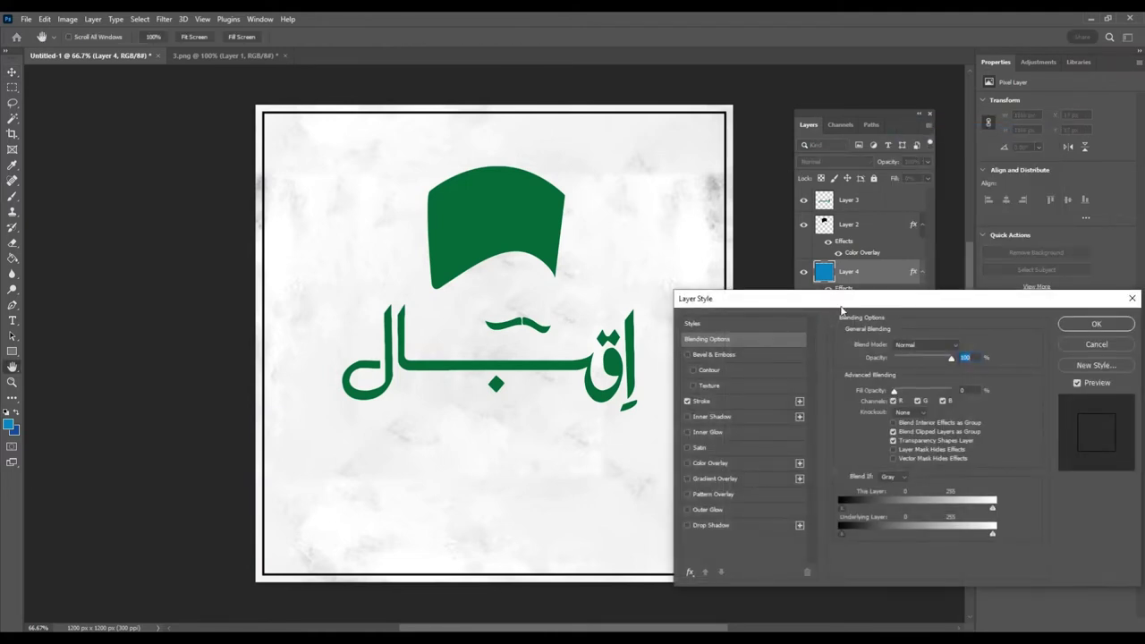
pyautogui.moveTo(841, 304); pyautogui.dragTo(562, 258)
pyautogui.click(461, 355)
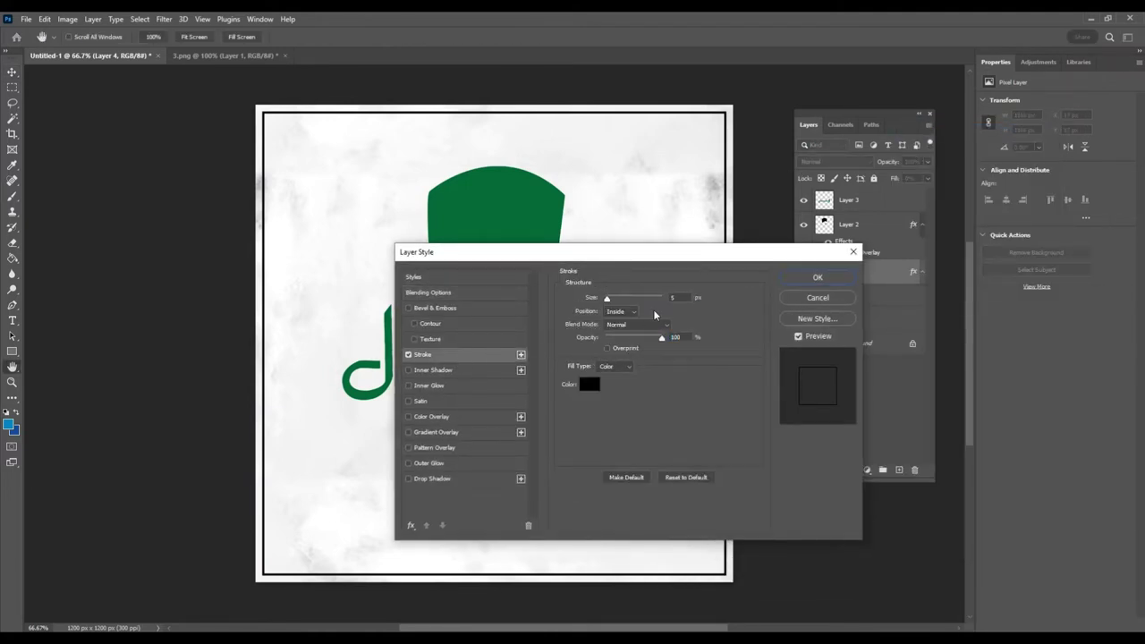
pyautogui.doubleClick(675, 297)
pyautogui.write('3')
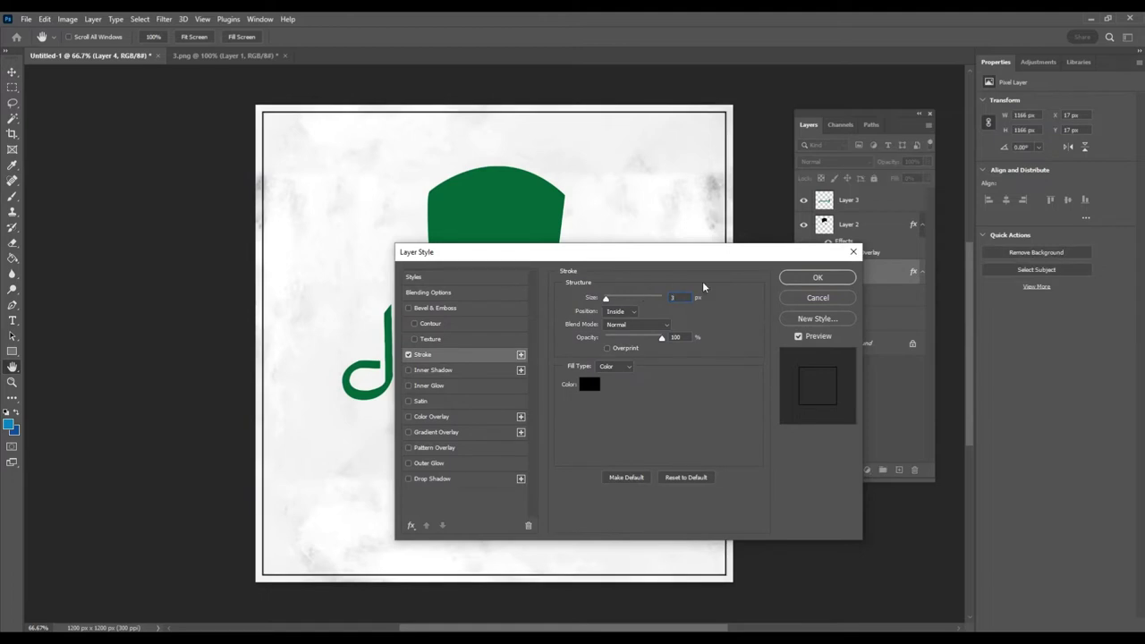
pyautogui.click(817, 278)
pyautogui.moveTo(1105, 68)
pyautogui.mouseDown()
pyautogui.moveTo(914, 134)
pyautogui.moveTo(974, 131)
pyautogui.mouseUp()
pyautogui.click(916, 119)
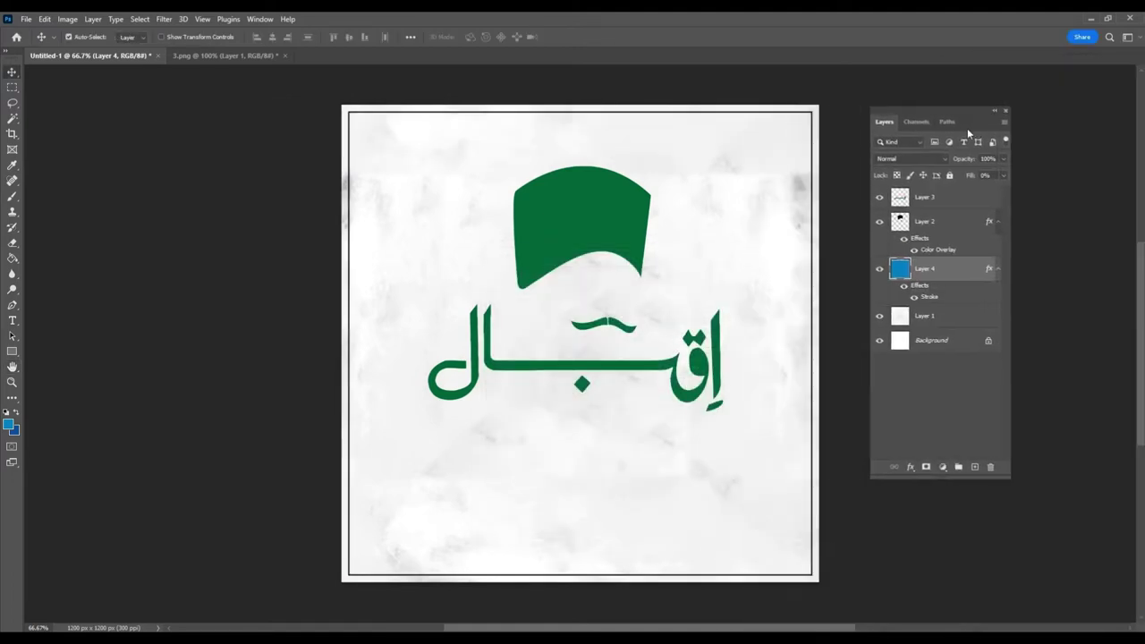
# Add the text 'iqbal day' below the calligraphy in dark grey #3d3d3d.
pyautogui.click(13, 320)
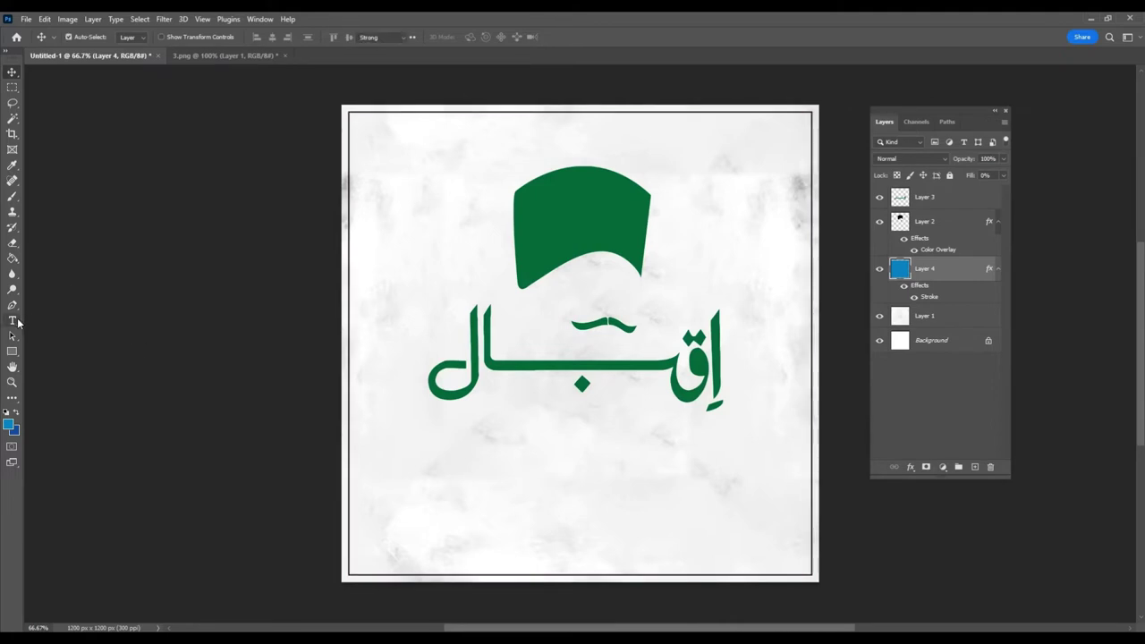
pyautogui.click(477, 447)
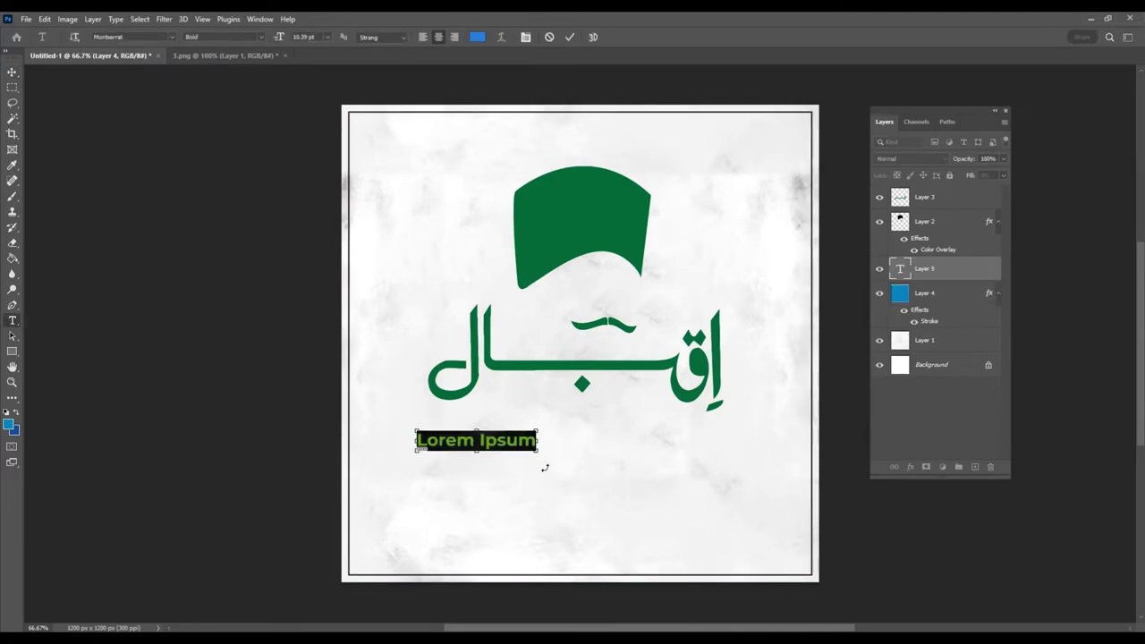
pyautogui.write('iqbal day')
pyautogui.hotkey('ctrl', 'a')
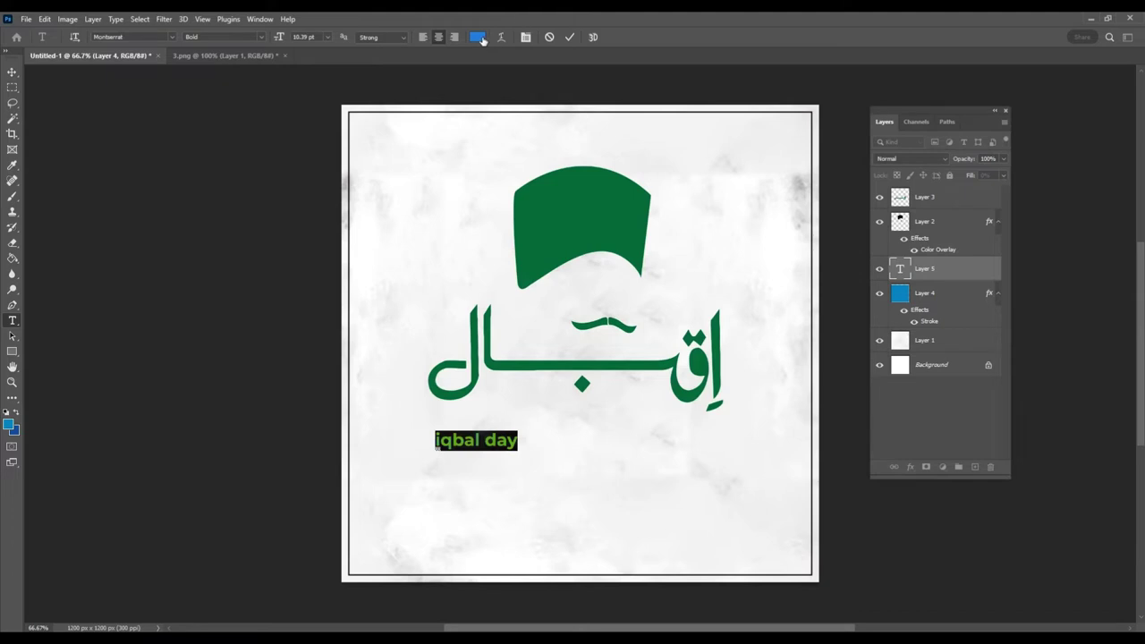
pyautogui.click(478, 37)
pyautogui.moveTo(634, 485); pyautogui.dragTo(579, 499)
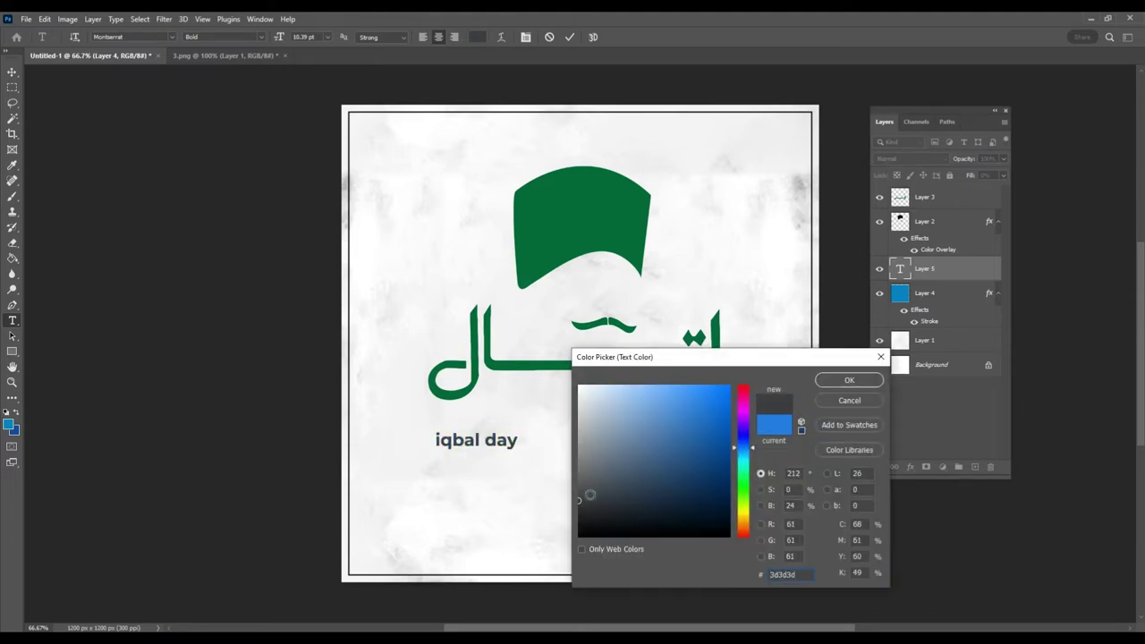
pyautogui.click(847, 381)
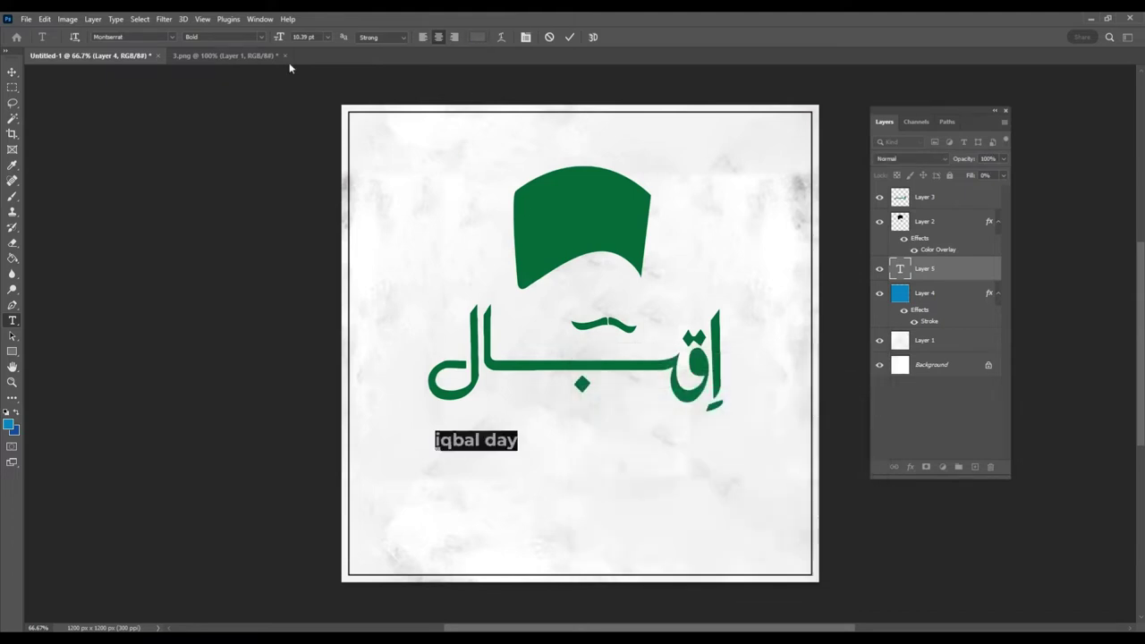
pyautogui.click(141, 36)
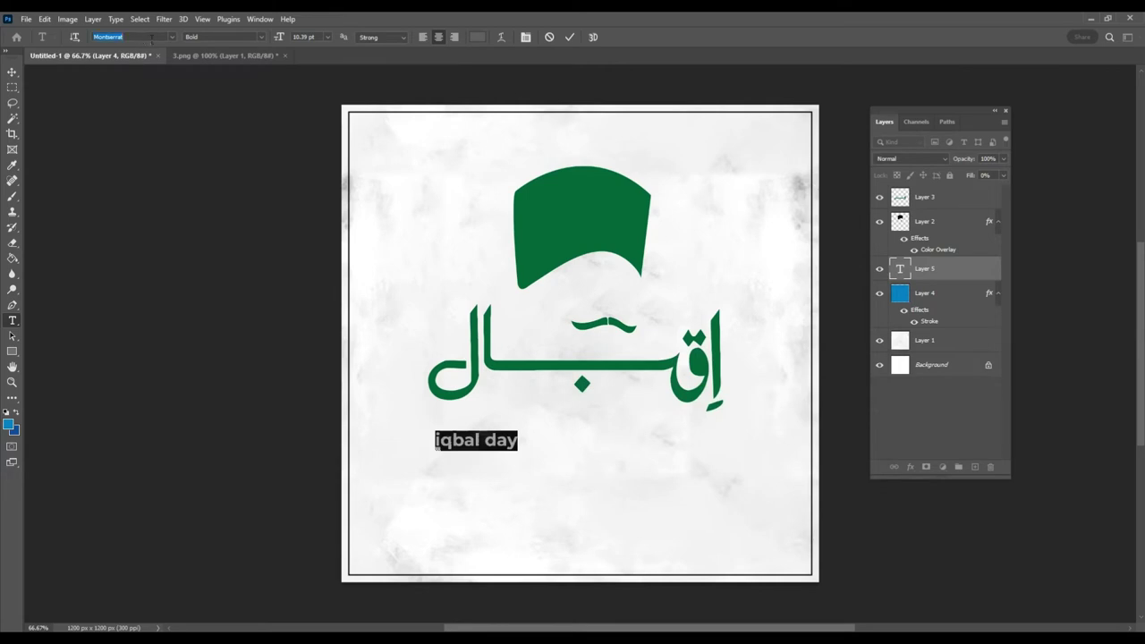
# Set the text to KonsensMedium at 20 pt with All Caps enabled.
pyautogui.click(172, 37)
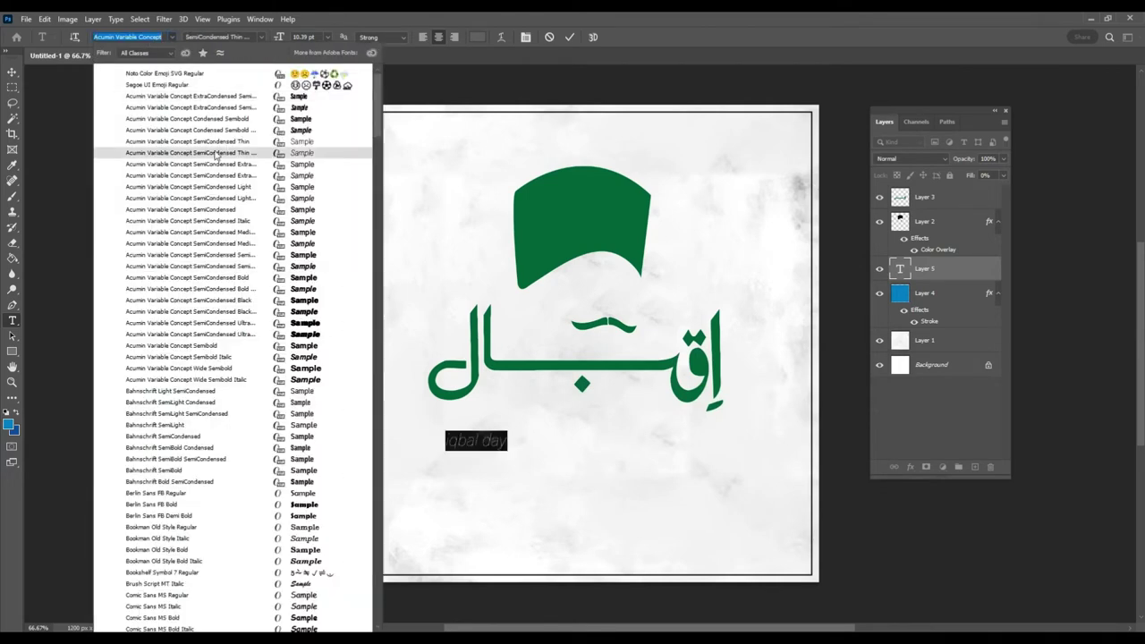
pyautogui.write('kons')
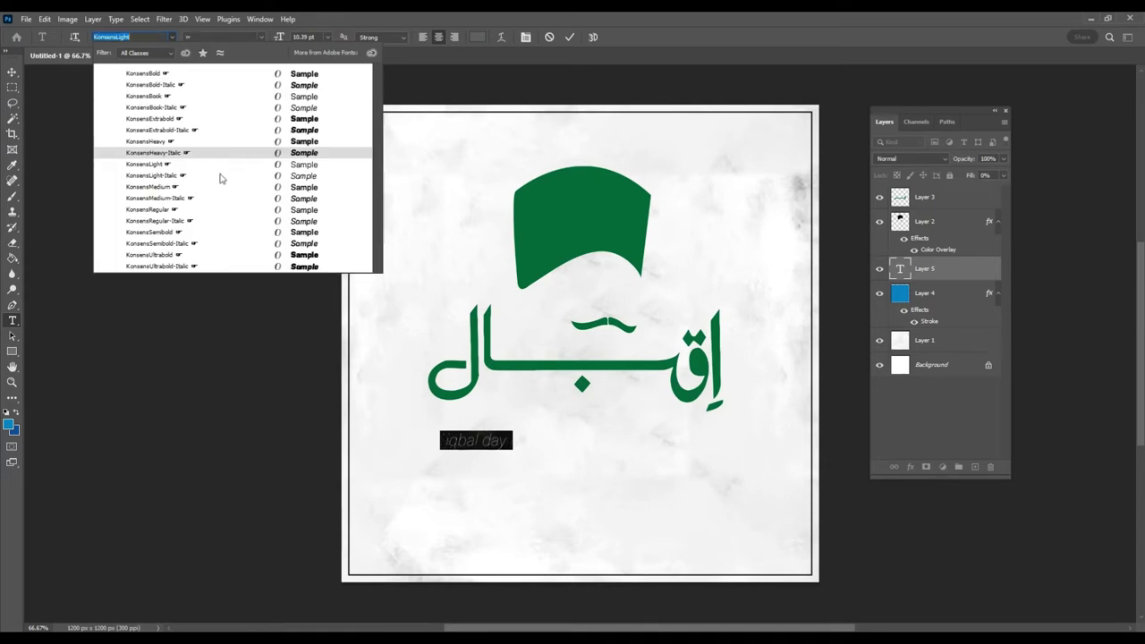
pyautogui.click(219, 190)
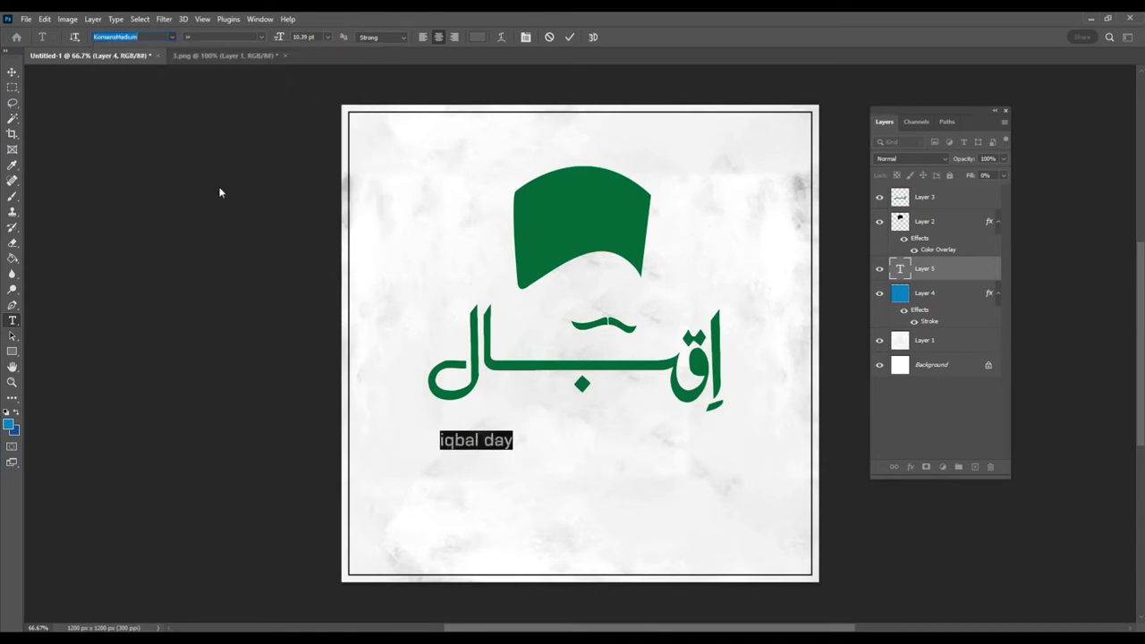
pyautogui.moveTo(289, 41); pyautogui.dragTo(295, 40)
pyautogui.write('20')
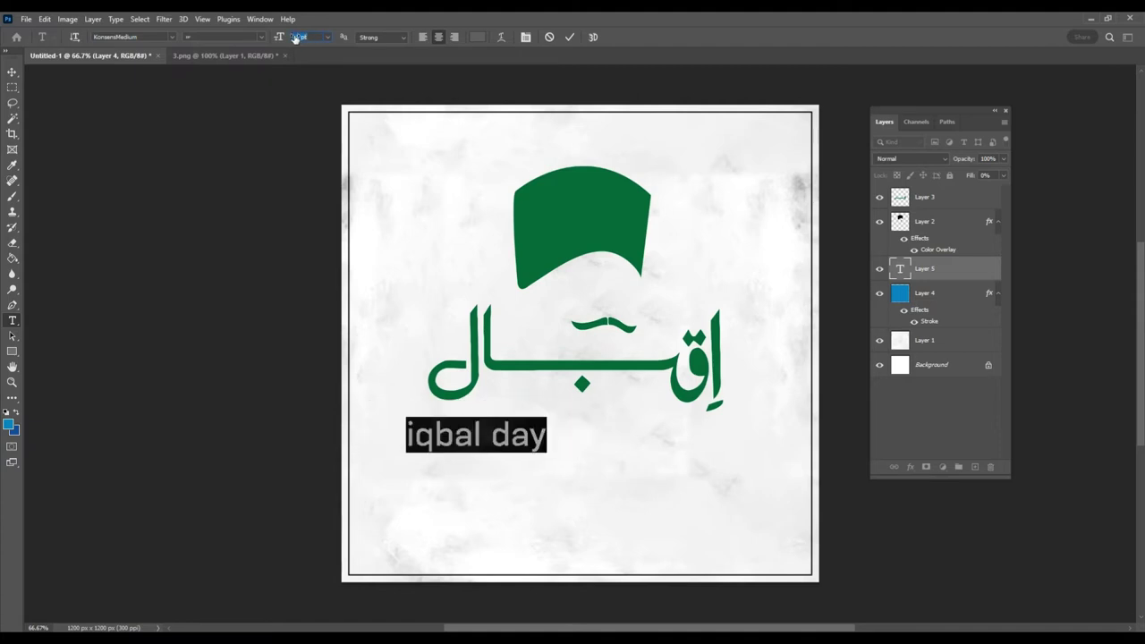
pyautogui.click(526, 37)
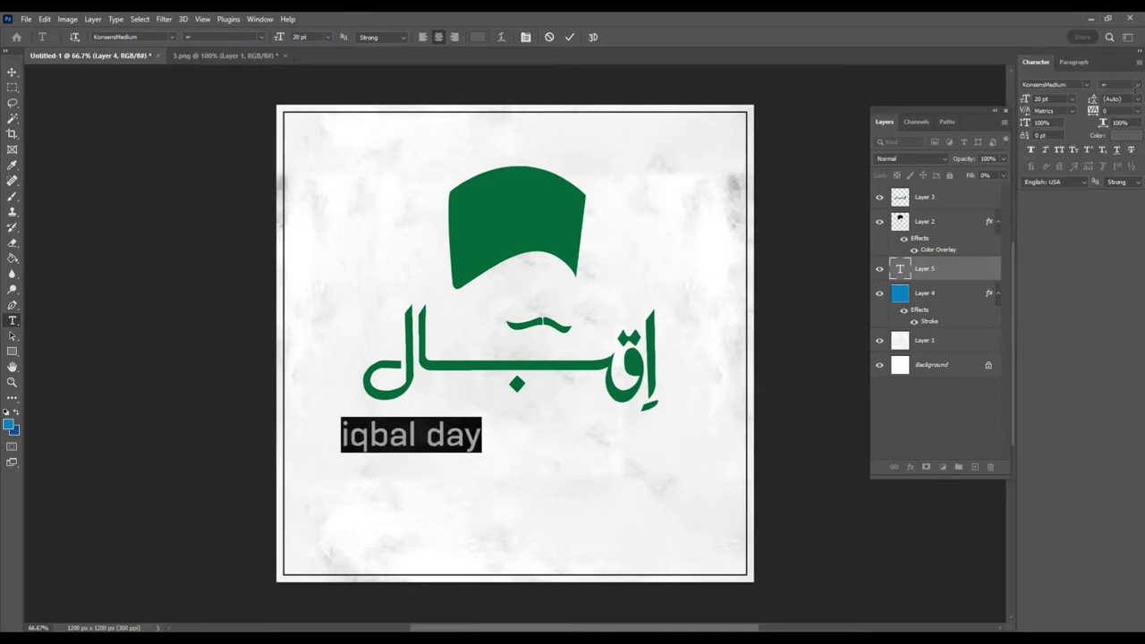
pyautogui.moveTo(1113, 62); pyautogui.dragTo(857, 97)
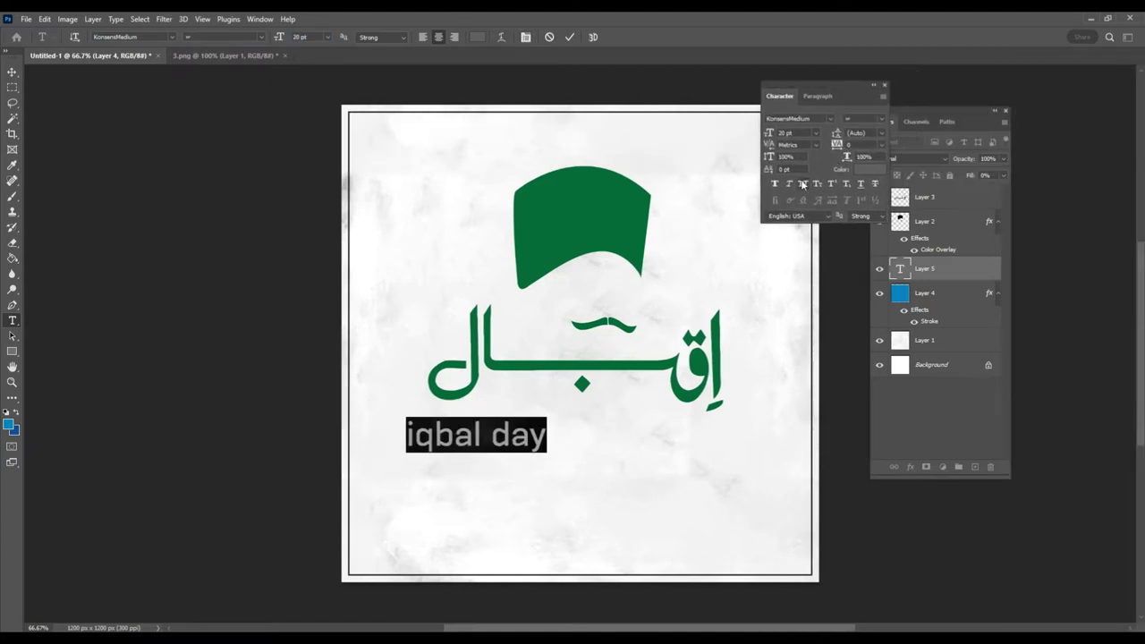
pyautogui.click(803, 186)
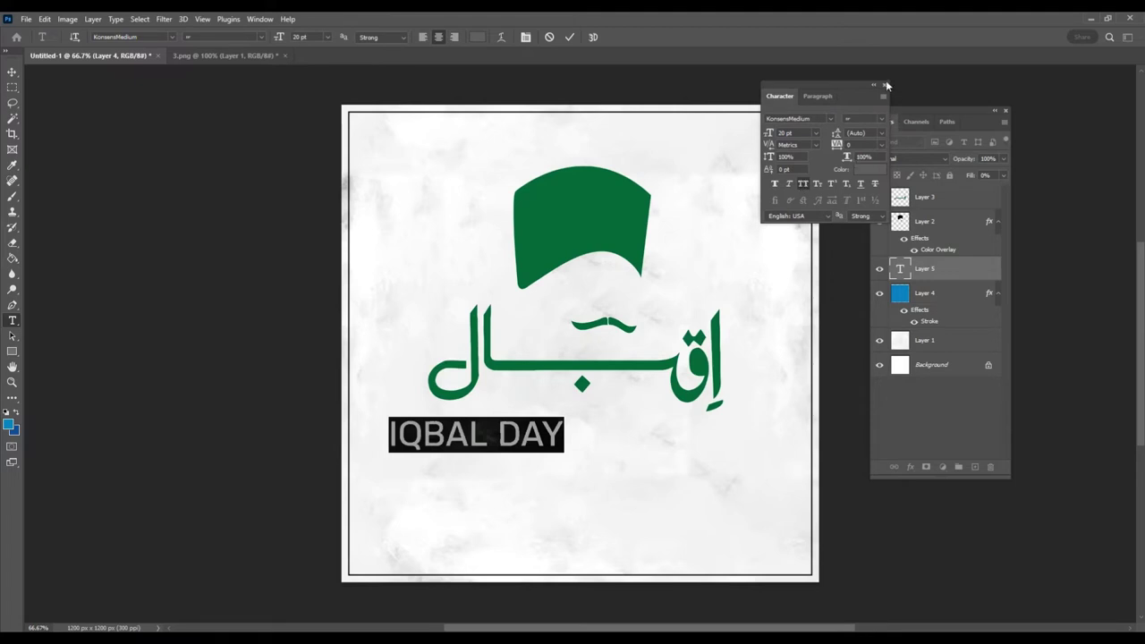
pyautogui.click(884, 85)
# Shift IQBAL DAY right under the calligraphy and change the duplicate's text to 9 NOVEMBER.
pyautogui.click(11, 72)
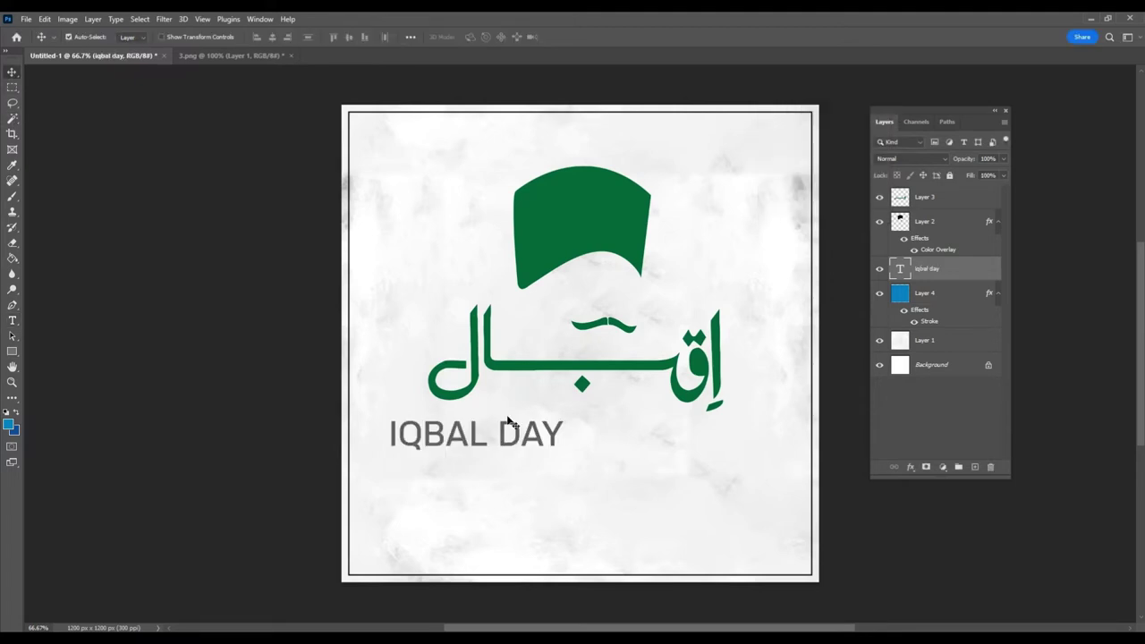
pyautogui.moveTo(566, 441)
pyautogui.mouseDown()
pyautogui.moveTo(637, 435)
pyautogui.moveTo(640, 470)
pyautogui.mouseUp()
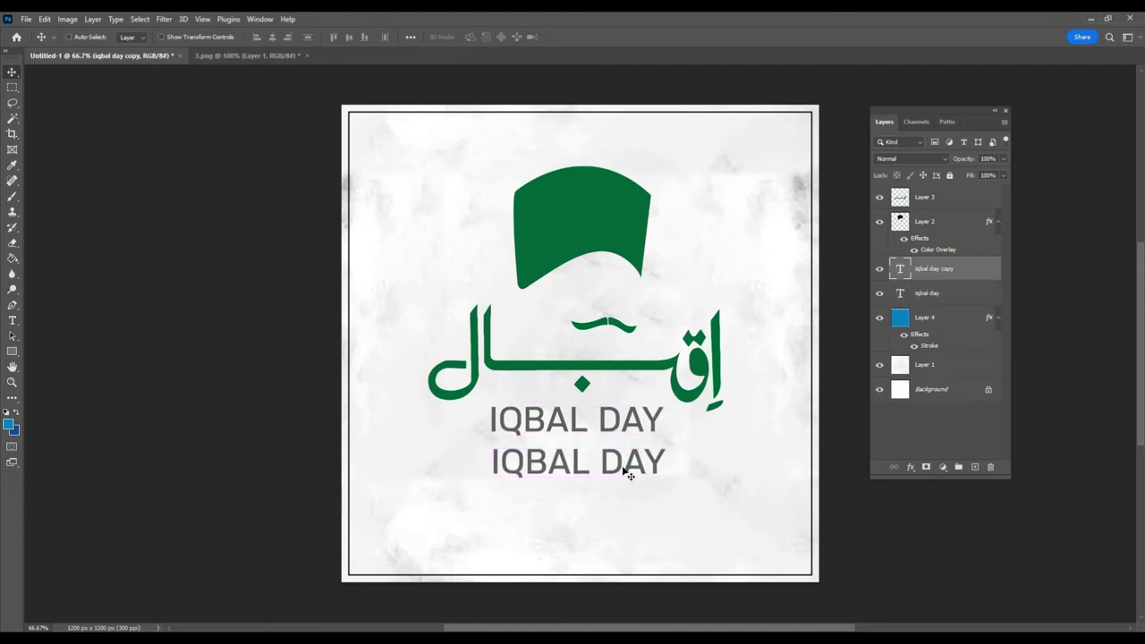
pyautogui.press('t')
pyautogui.click(624, 472)
pyautogui.hotkey('ctrl', 'a')
pyautogui.write('9')
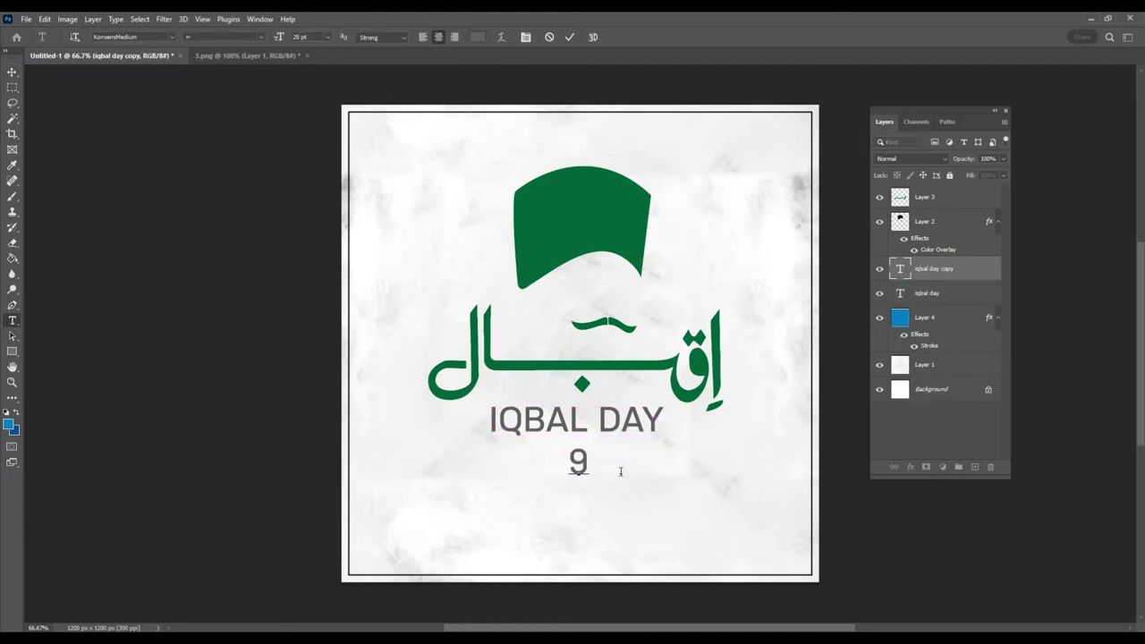
pyautogui.write(' NOVEM')
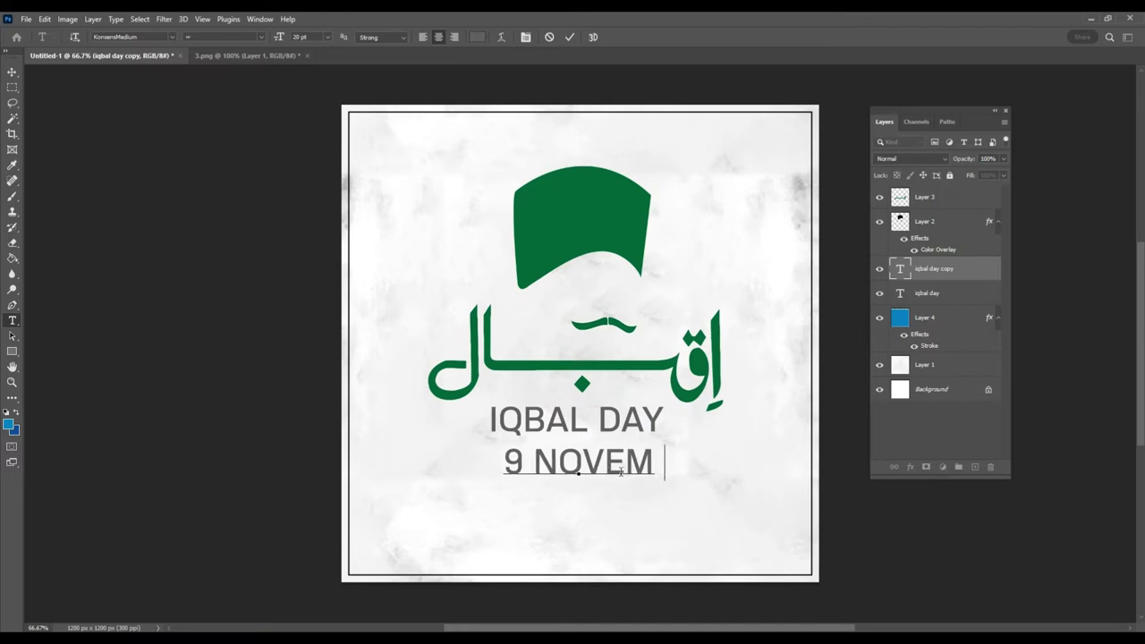
pyautogui.write('BER')
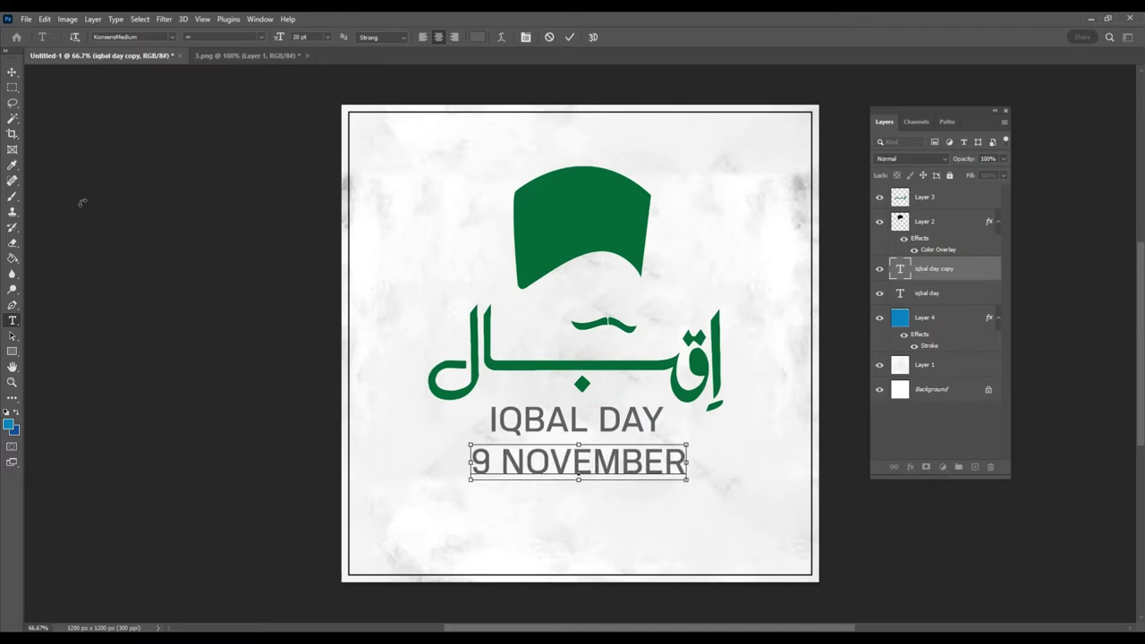
# Set the 9 NOVEMBER text to 18 pt and retype its final M.
pyautogui.hotkey('ctrl', 'a')
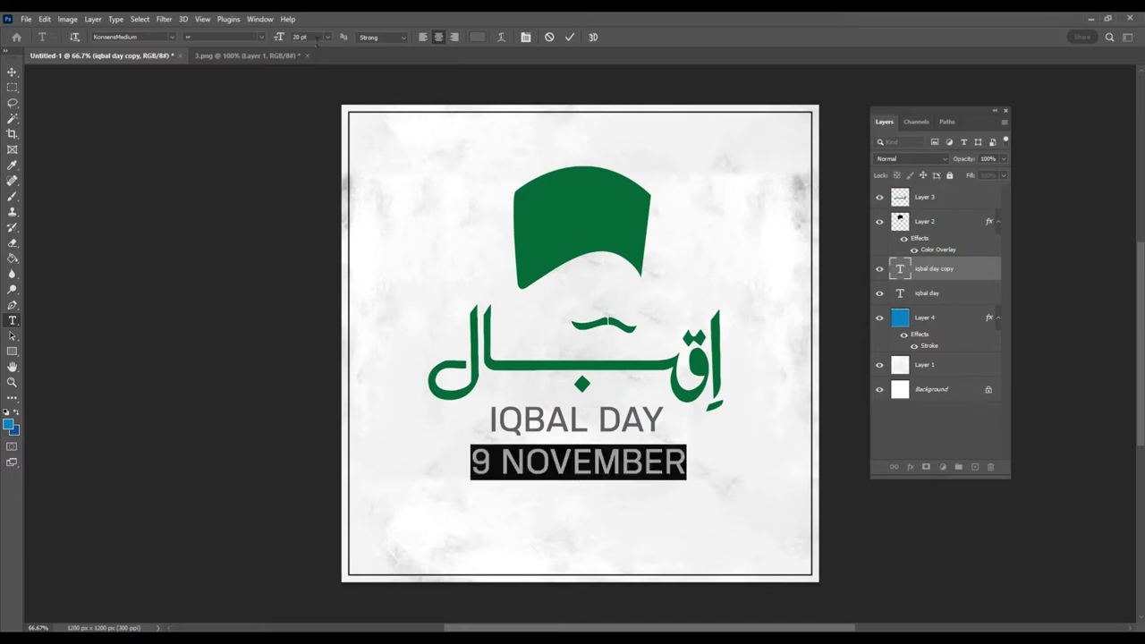
pyautogui.click(326, 36)
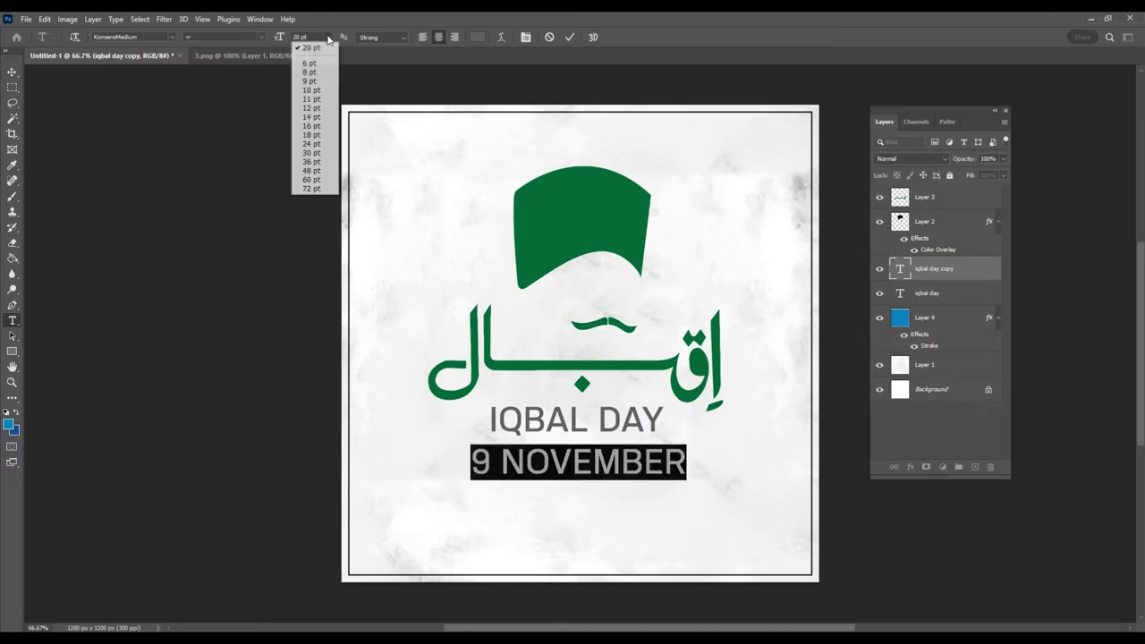
pyautogui.click(315, 135)
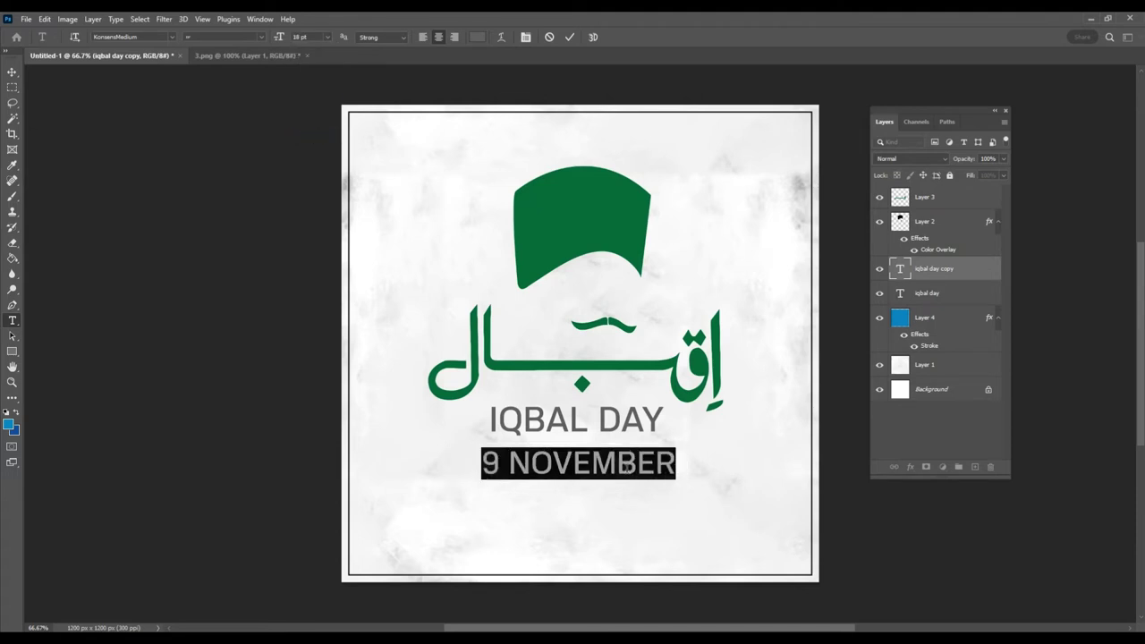
pyautogui.click(620, 464)
pyautogui.press('BackSpace')
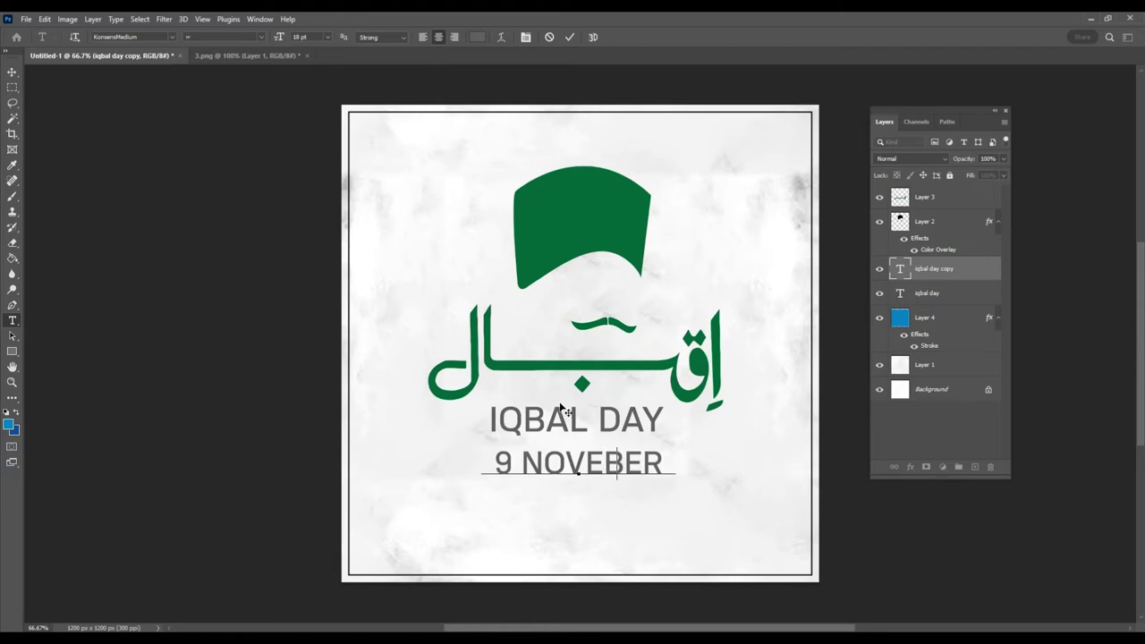
pyautogui.write('M')
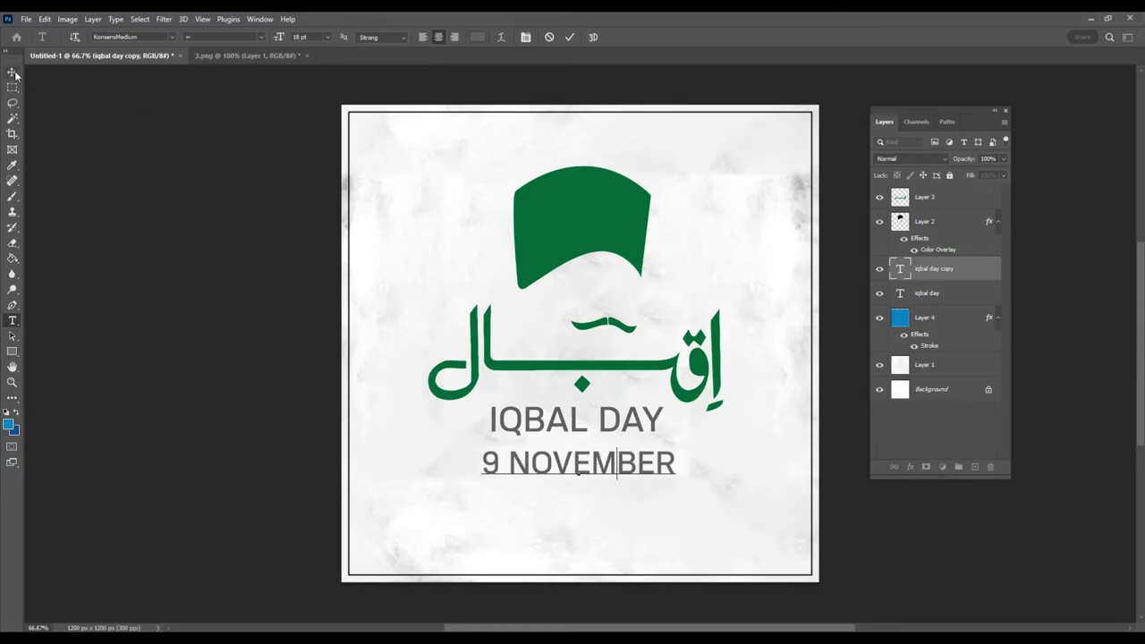
pyautogui.click(14, 75)
# Scale the 9 NOVEMBER line down to about 80%.
pyautogui.hotkey('ctrl', 't')
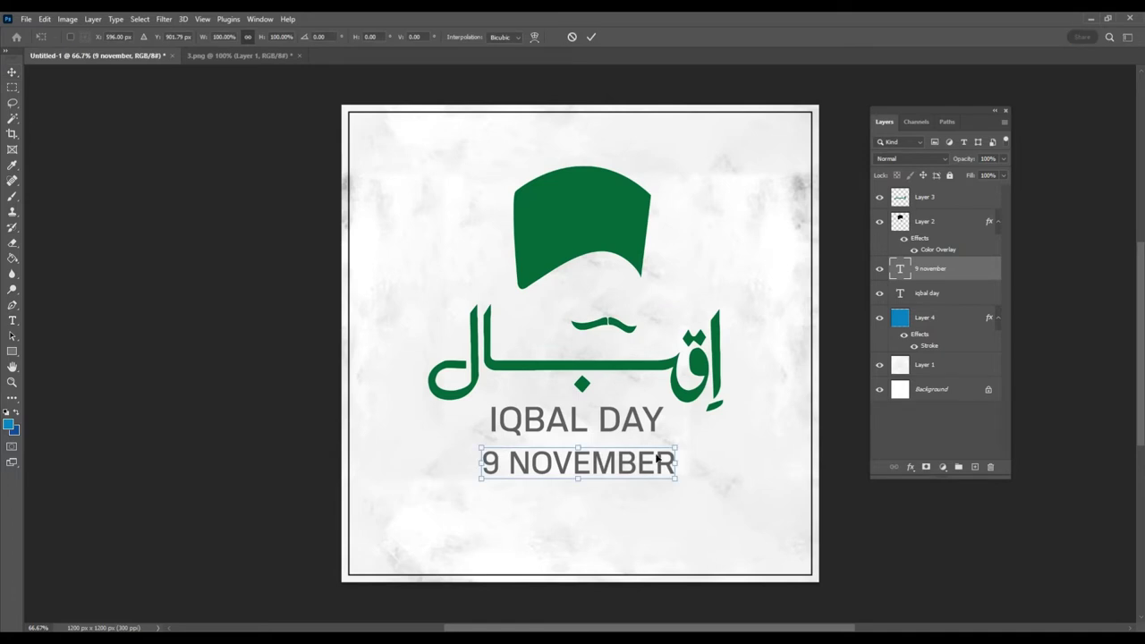
pyautogui.moveTo(672, 452); pyautogui.dragTo(633, 454)
pyautogui.press('Return')
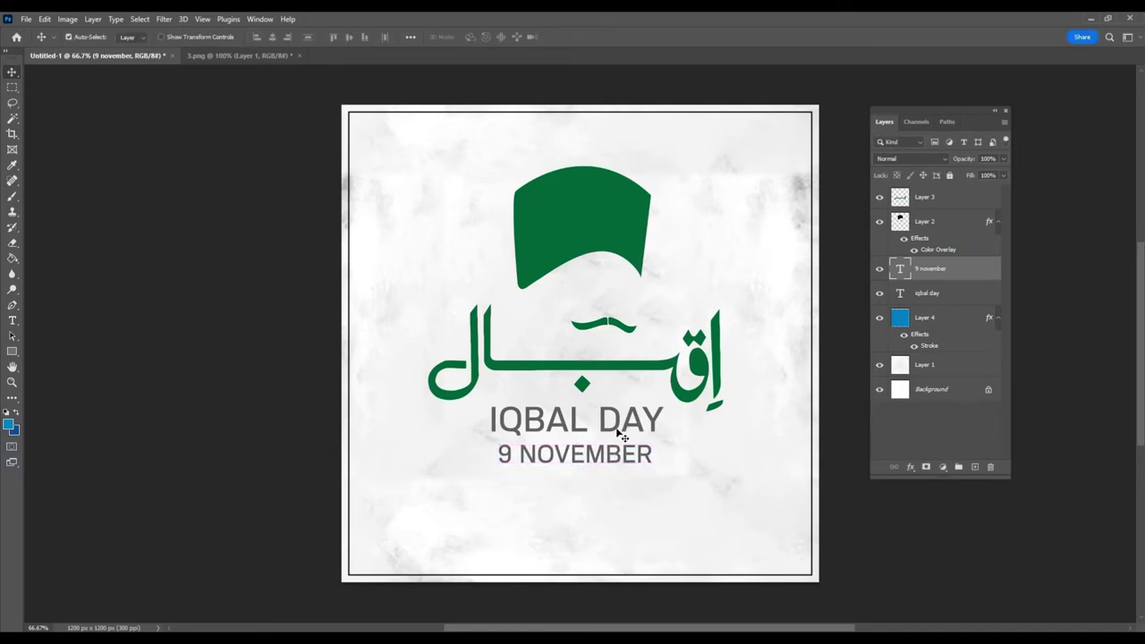
# Change the IQBAL DAY font to KonsensHeavy.
pyautogui.doubleClick(621, 422)
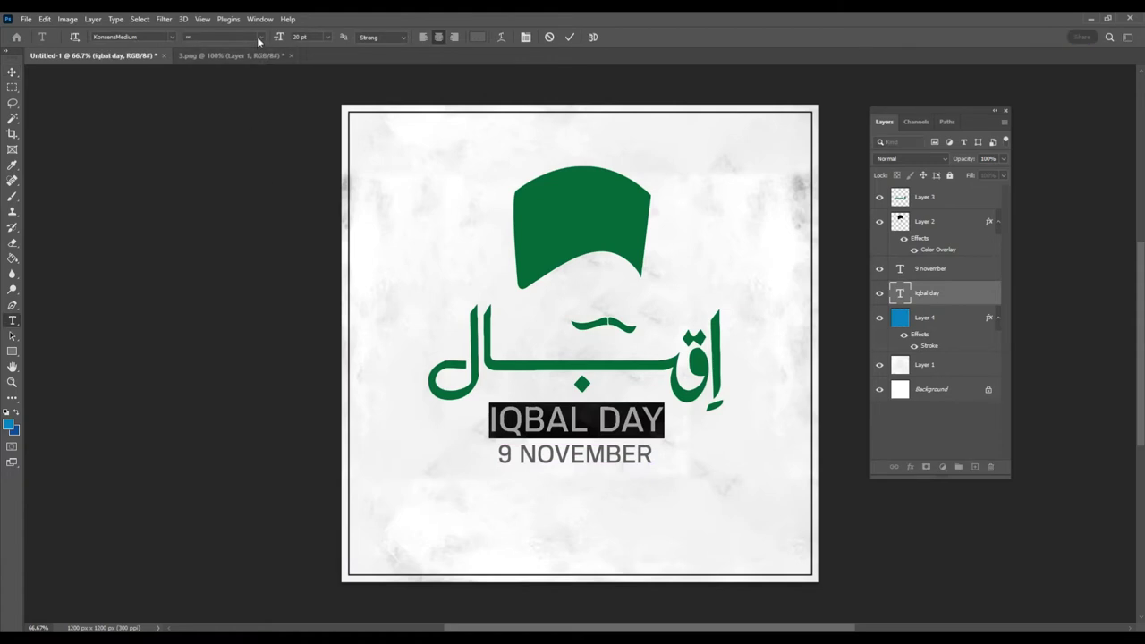
pyautogui.click(139, 40)
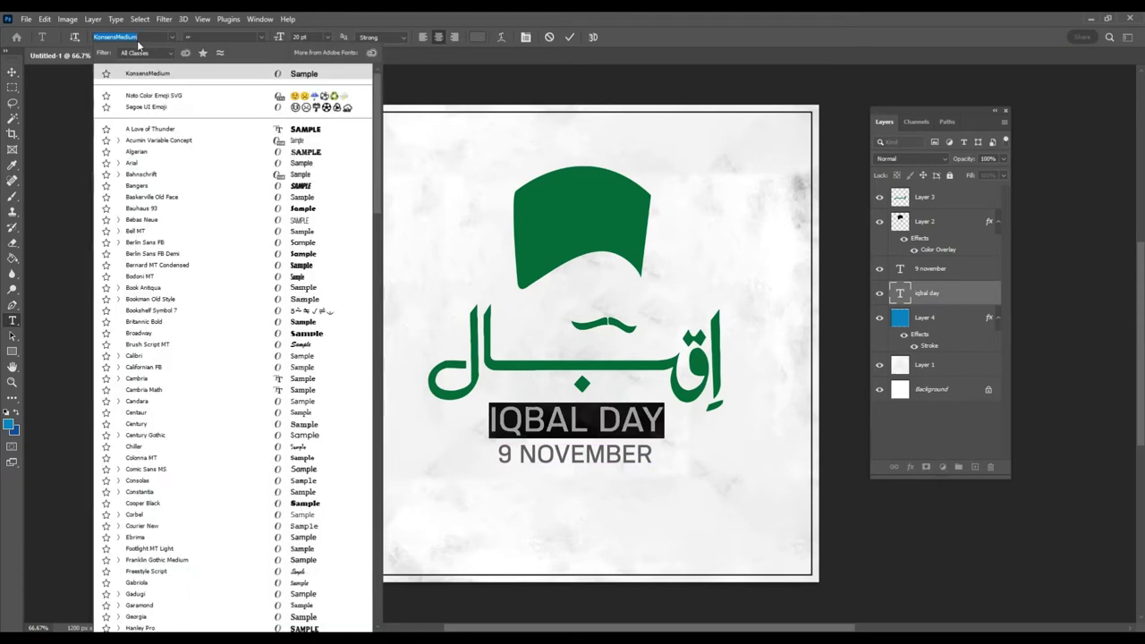
pyautogui.write('kobi')
pyautogui.press('BackSpace')
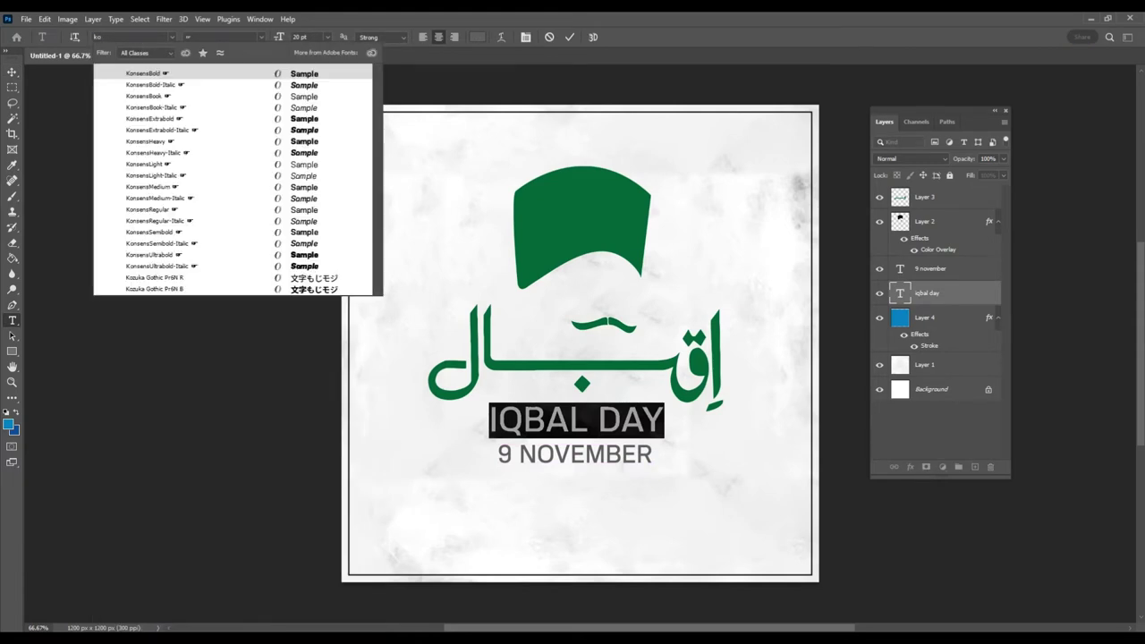
pyautogui.write('nsensHeavy')
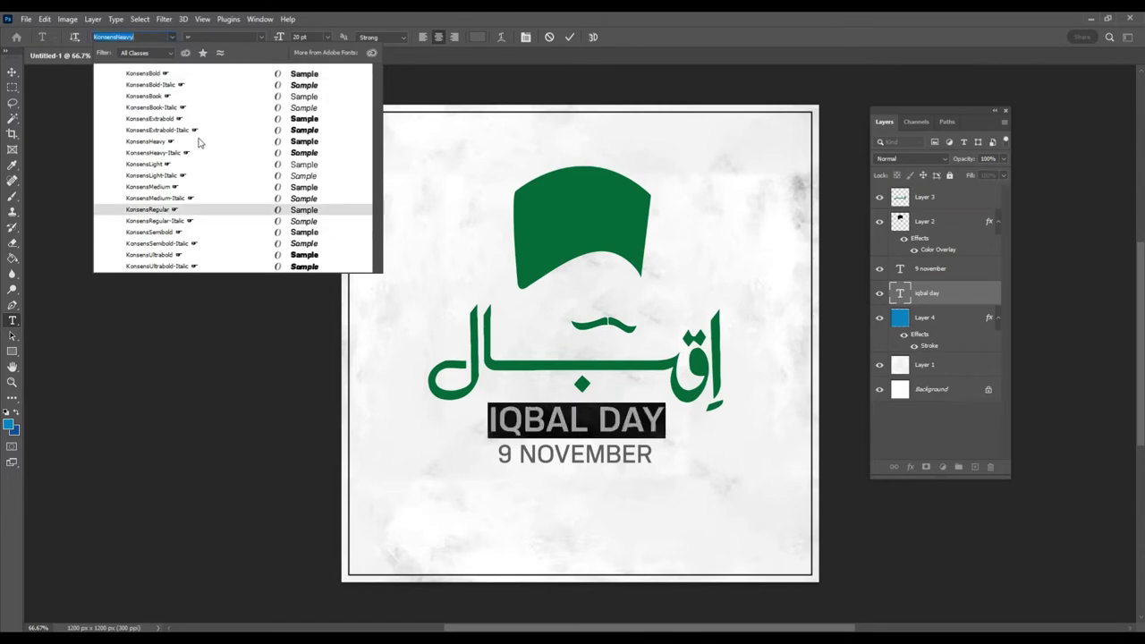
pyautogui.click(198, 141)
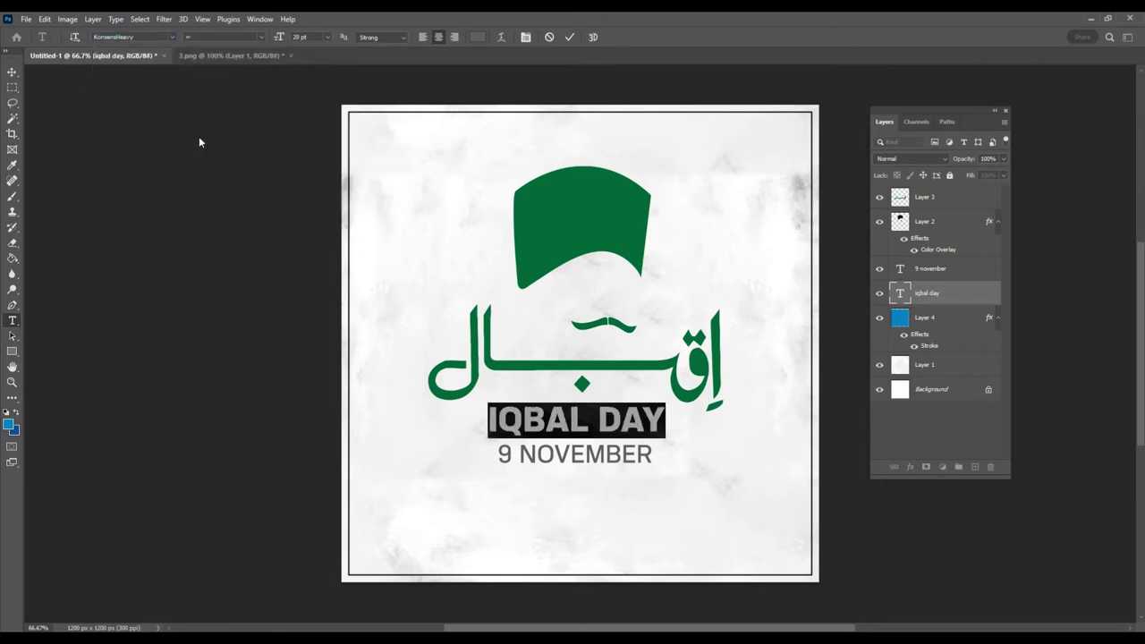
pyautogui.click(11, 71)
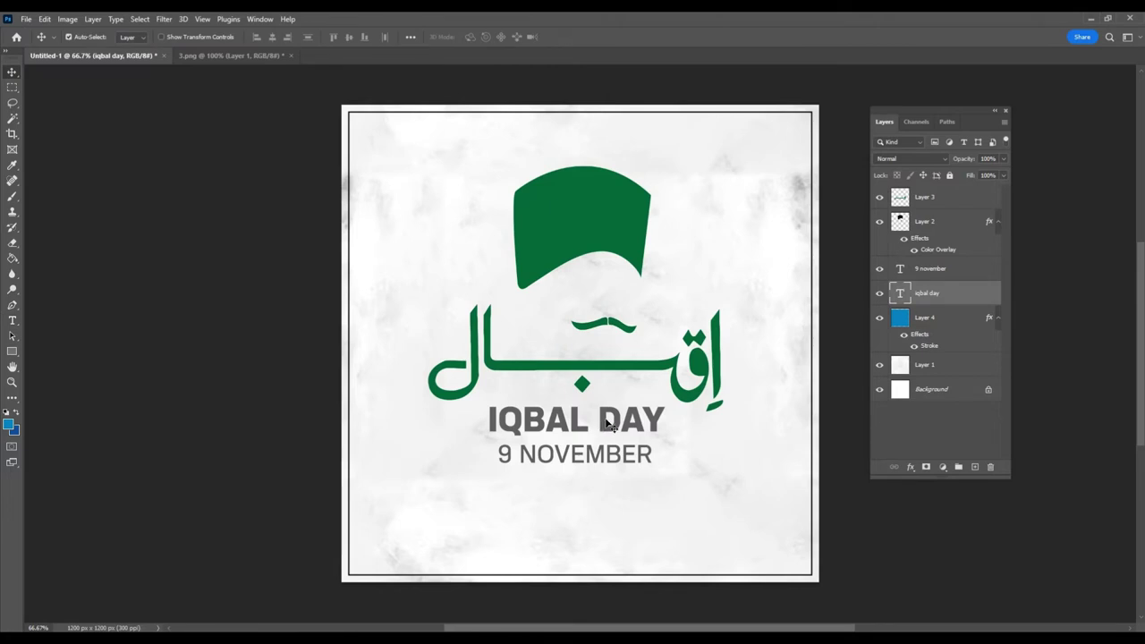
# Nudge IQBAL DAY up and move 9 NOVEMBER closer beneath it.
pyautogui.moveTo(607, 423); pyautogui.dragTo(609, 419)
pyautogui.moveTo(613, 462); pyautogui.dragTo(608, 457)
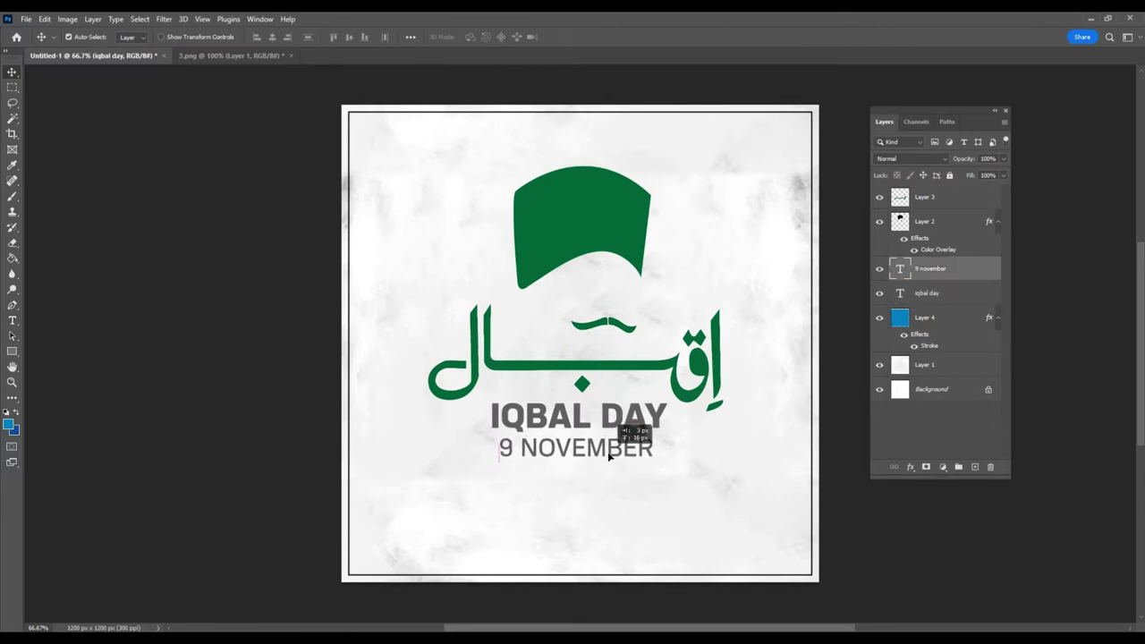
pyautogui.click(610, 419)
pyautogui.hotkey('ctrl', 't')
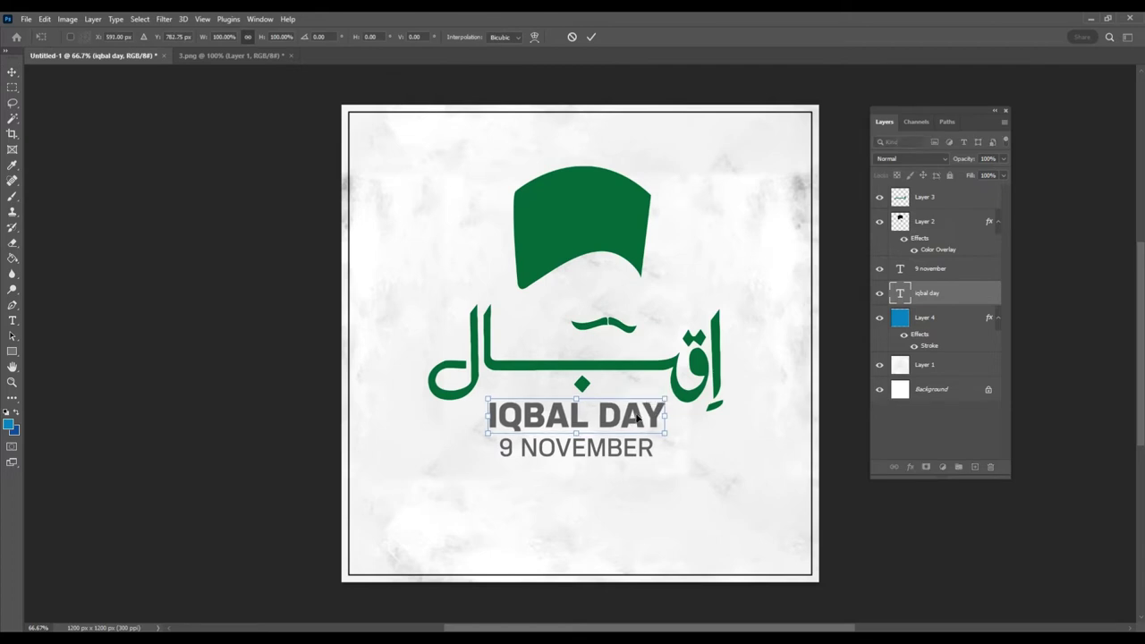
pyautogui.press('Return')
pyautogui.click(629, 456)
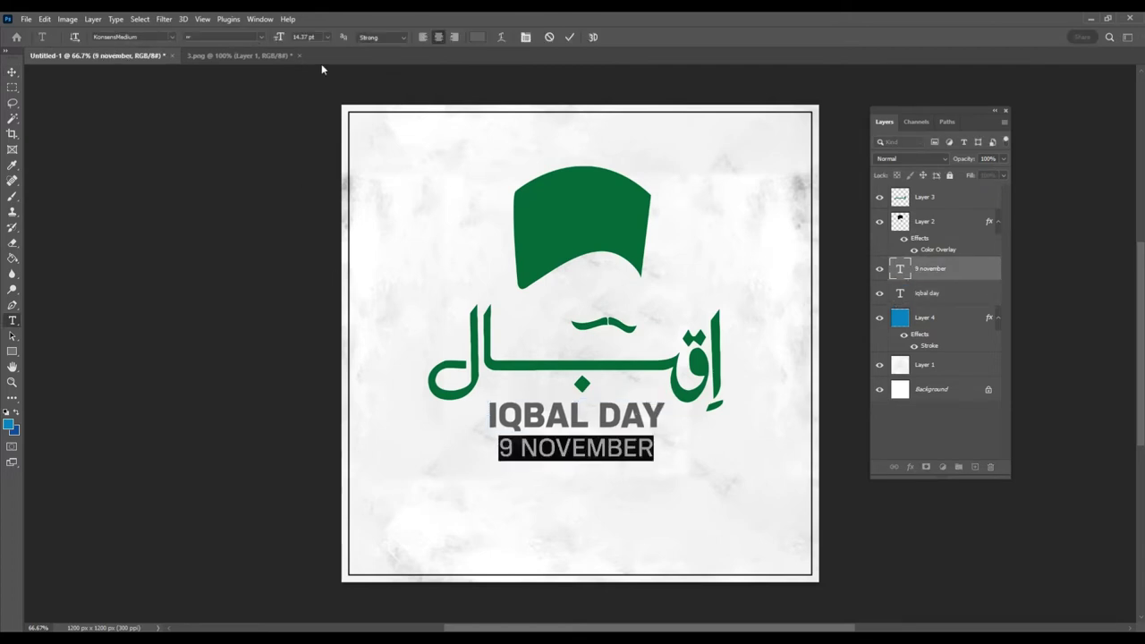
# Set 9 NOVEMBER to 12 pt with tracking 75 and move it slightly up.
pyautogui.click(324, 37)
pyautogui.click(308, 109)
pyautogui.click(526, 37)
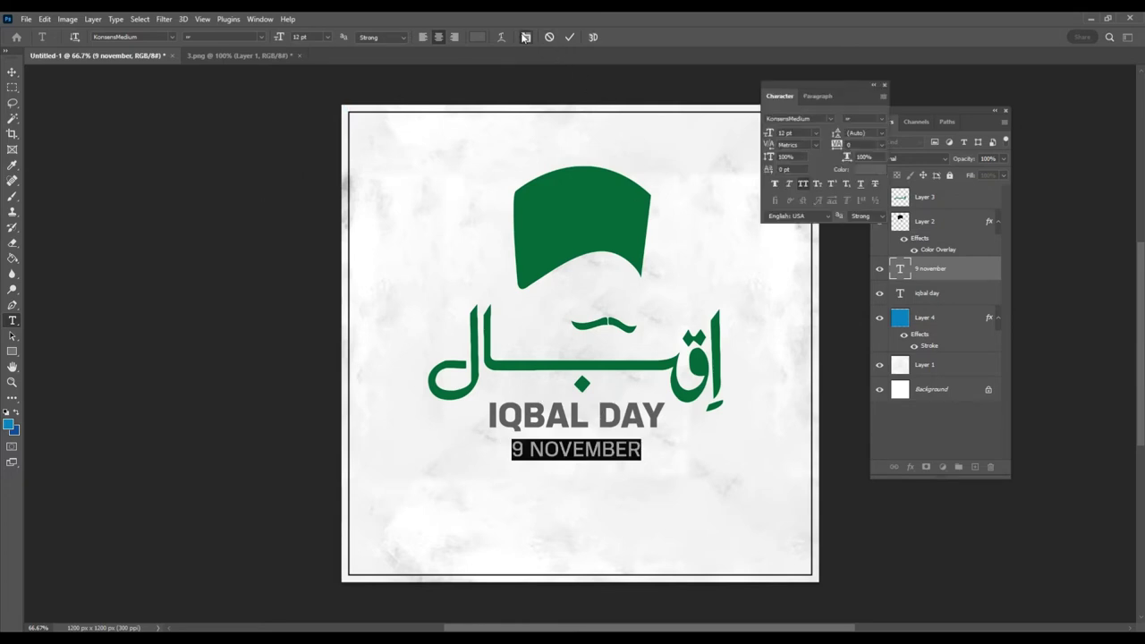
pyautogui.click(881, 150)
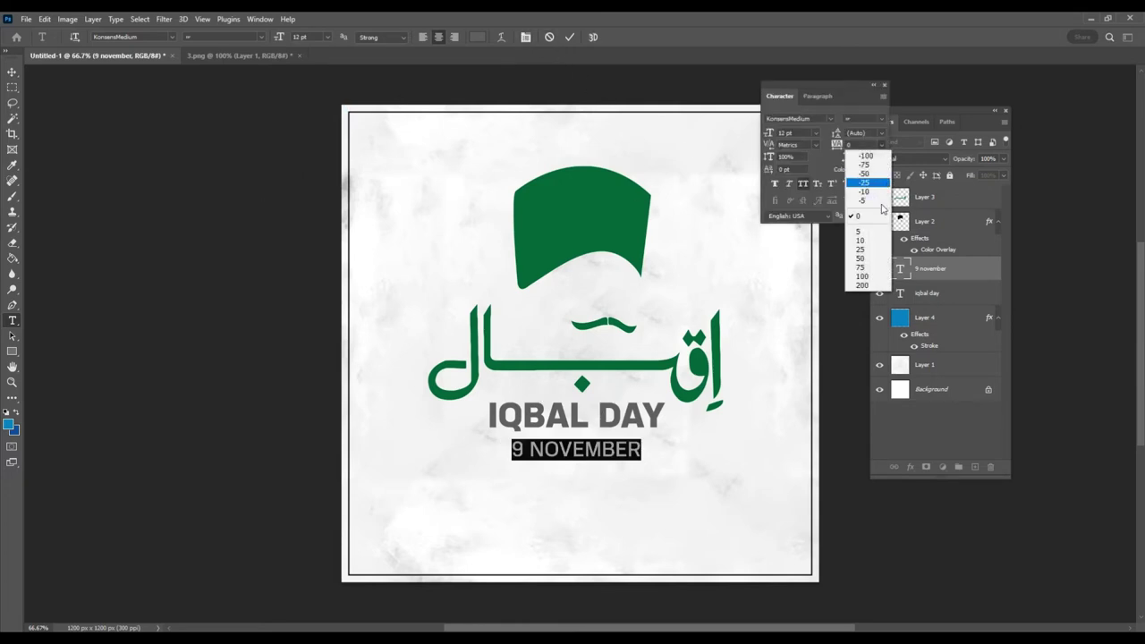
pyautogui.click(866, 267)
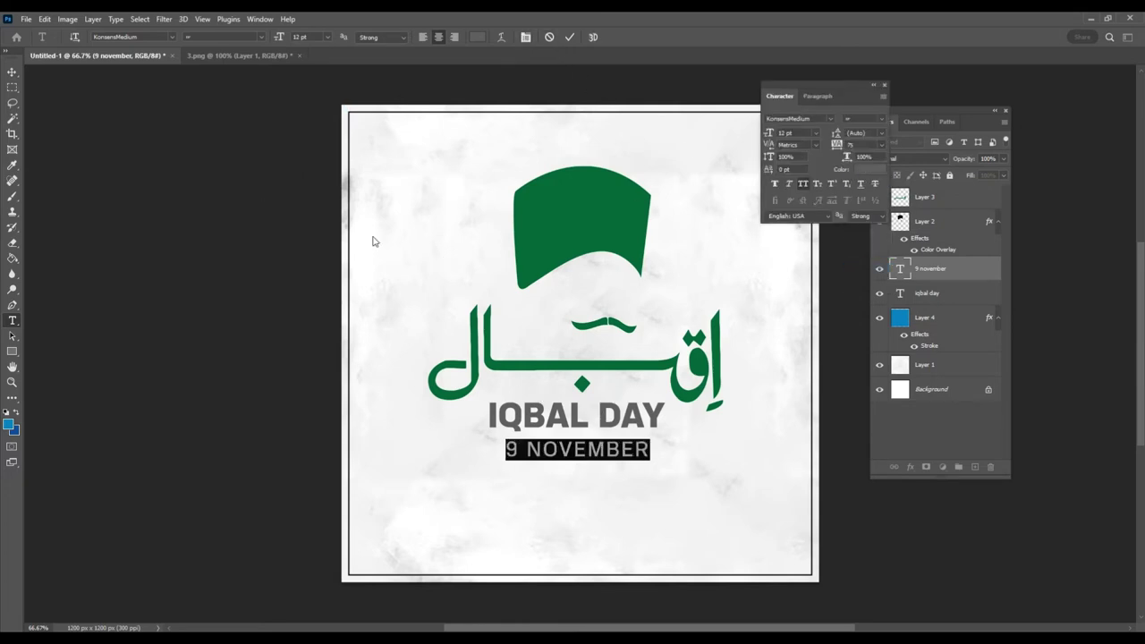
pyautogui.click(12, 71)
pyautogui.moveTo(589, 456); pyautogui.dragTo(593, 447)
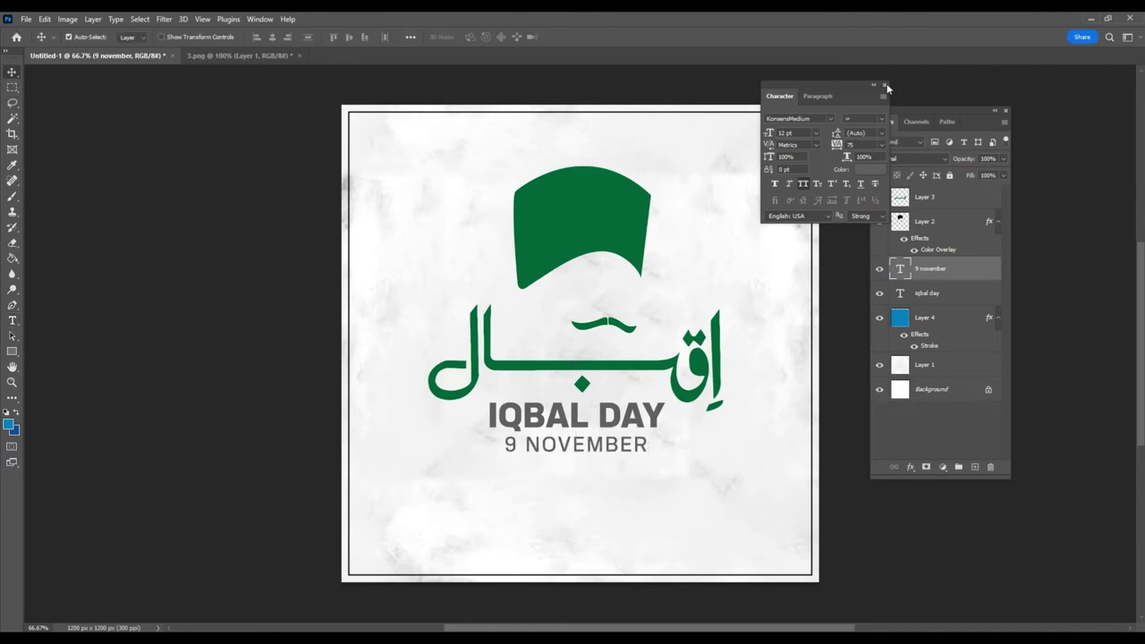
pyautogui.click(885, 86)
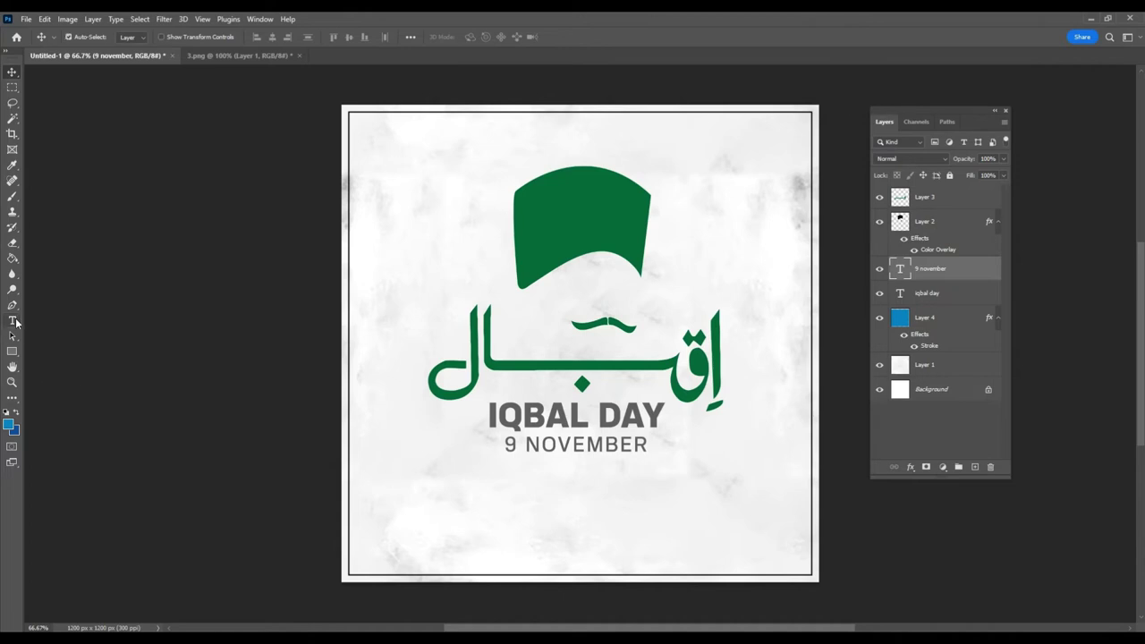
# Paste the quote into a new text box below 9 NOVEMBER with all caps turned off.
pyautogui.click(12, 320)
pyautogui.moveTo(413, 480); pyautogui.dragTo(756, 535)
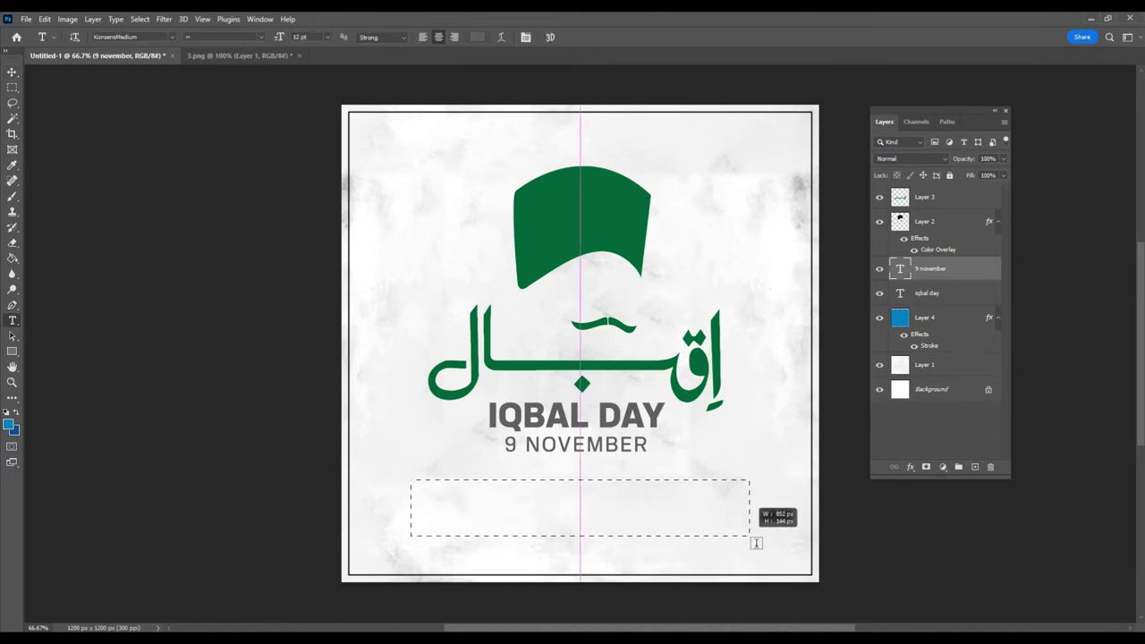
pyautogui.hotkey('ctrl', 'v')
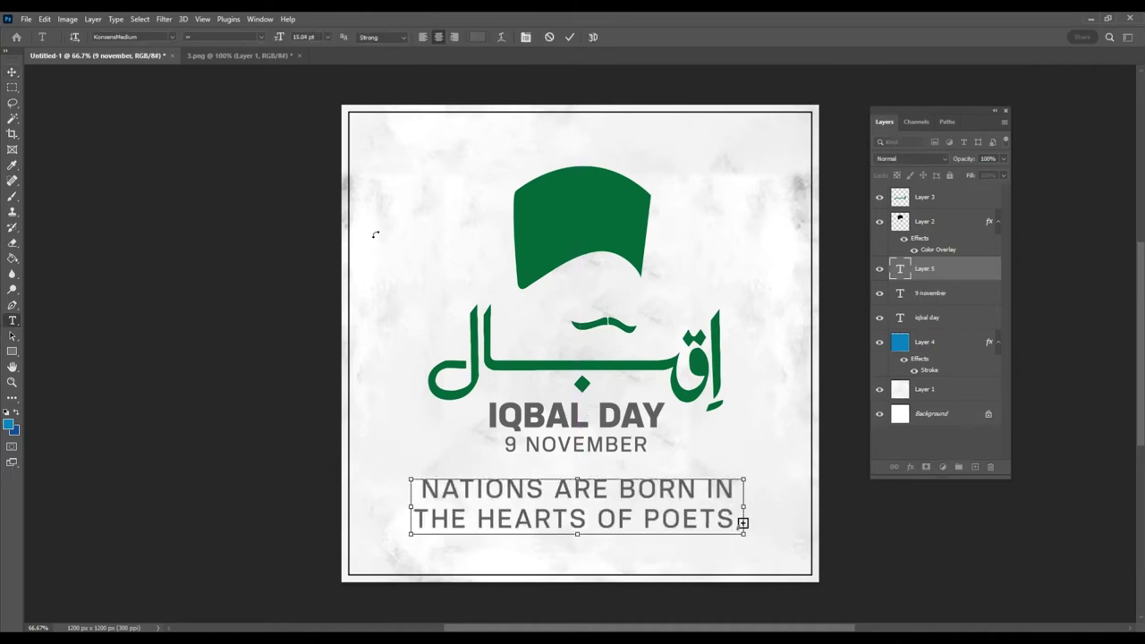
pyautogui.hotkey('ctrl', 'a')
pyautogui.click(531, 38)
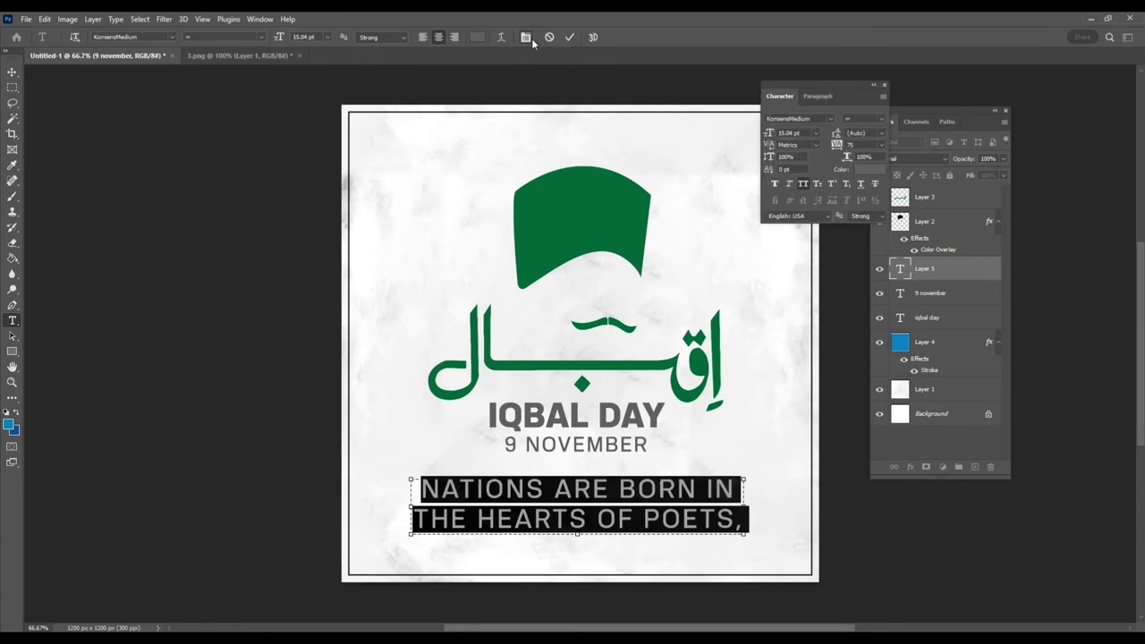
pyautogui.click(803, 185)
pyautogui.click(884, 87)
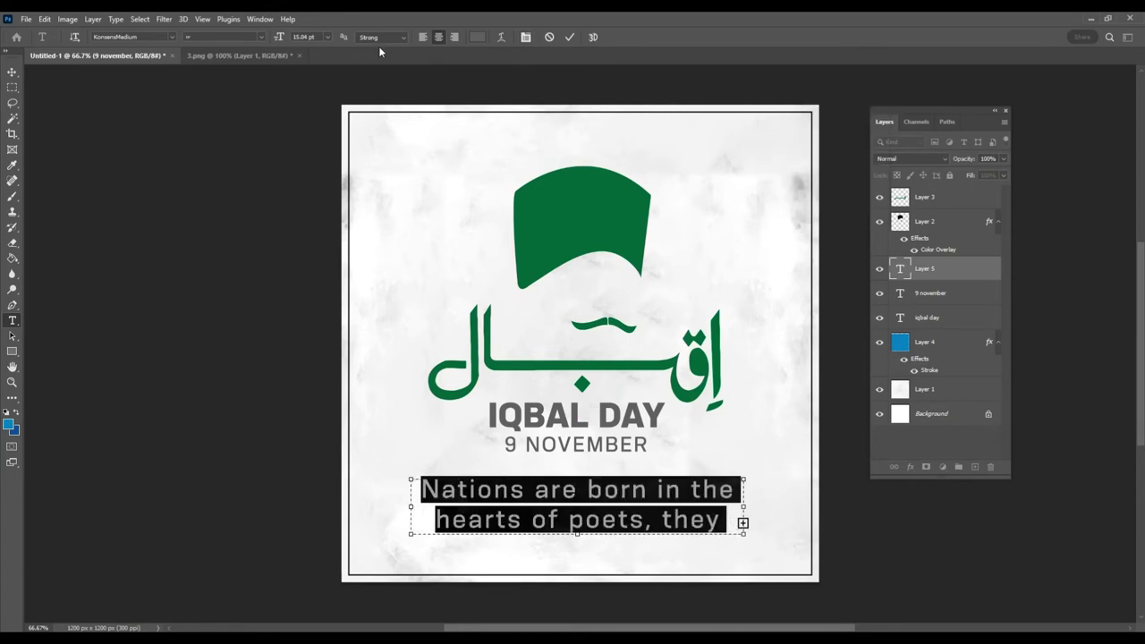
# Set the quote in KonsensMedium at 8 pt, trying 12 and 10 pt first.
pyautogui.click(327, 38)
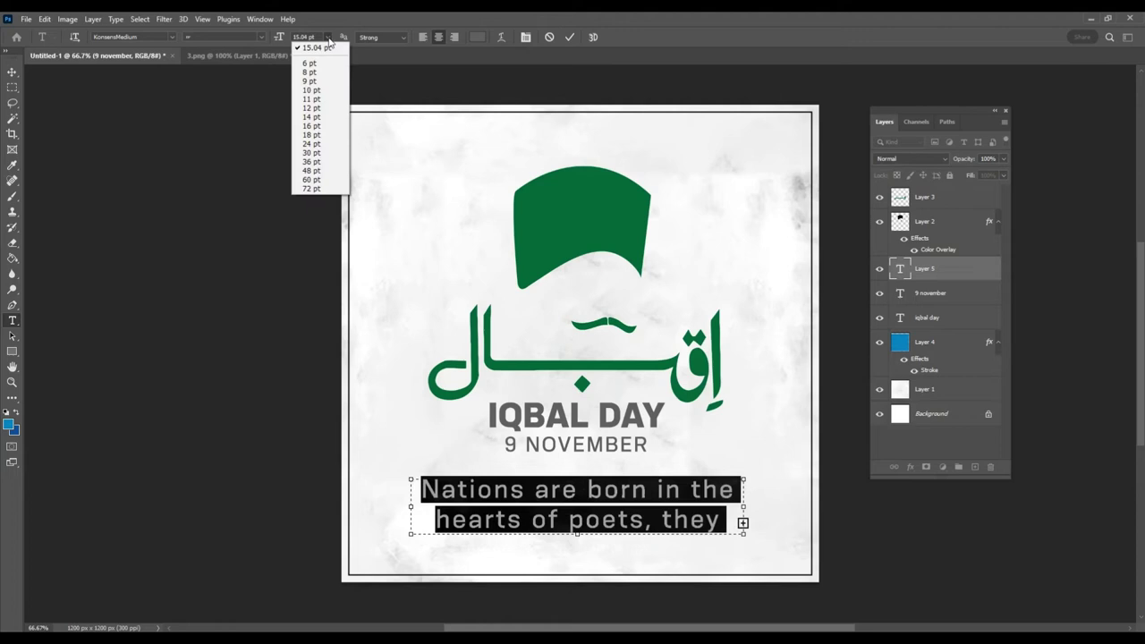
pyautogui.click(315, 108)
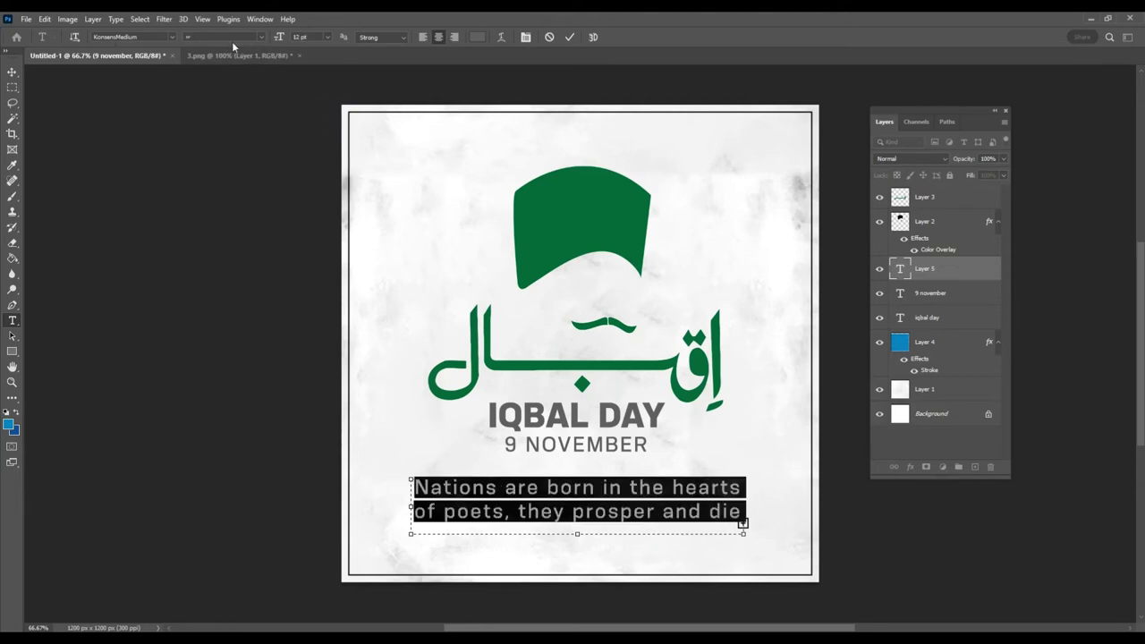
pyautogui.doubleClick(329, 37)
pyautogui.click(328, 38)
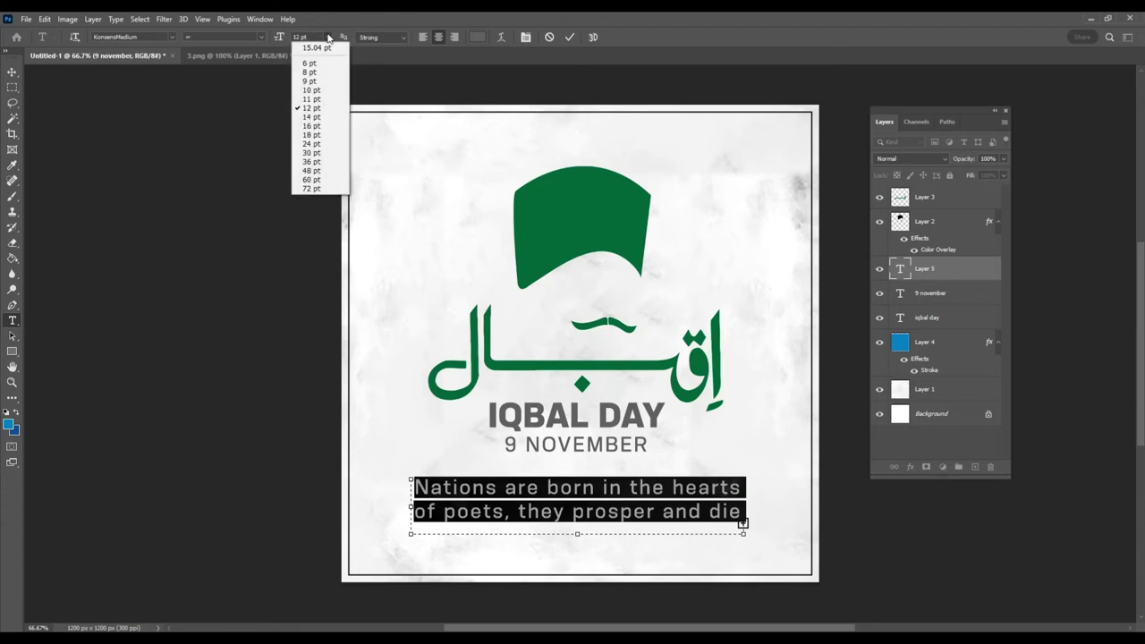
pyautogui.click(320, 90)
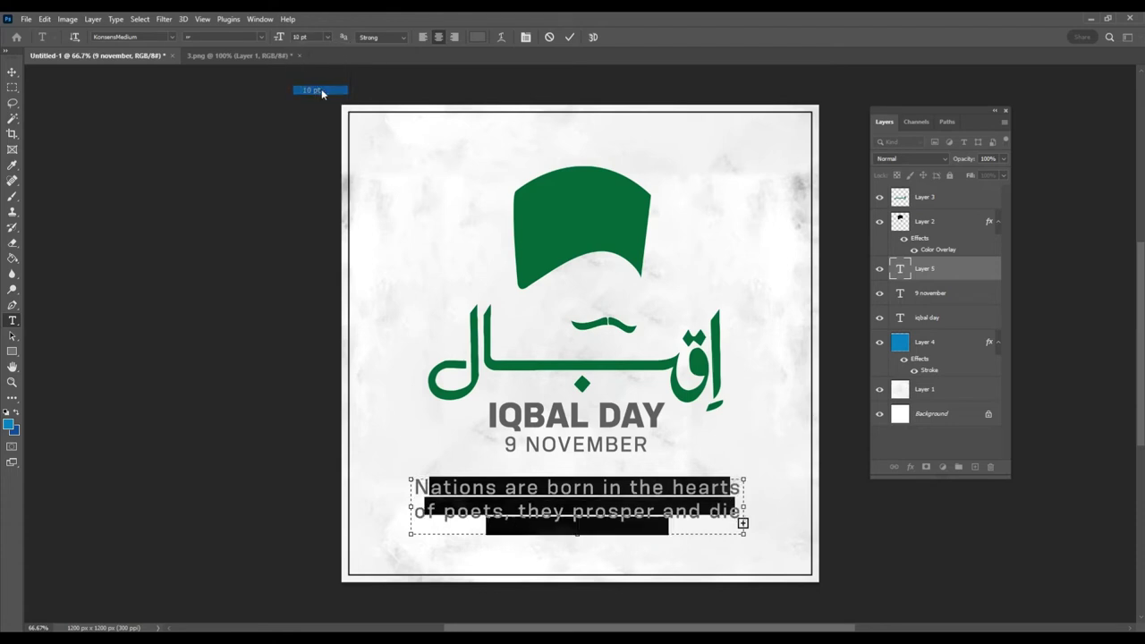
pyautogui.click(144, 38)
pyautogui.write('KON')
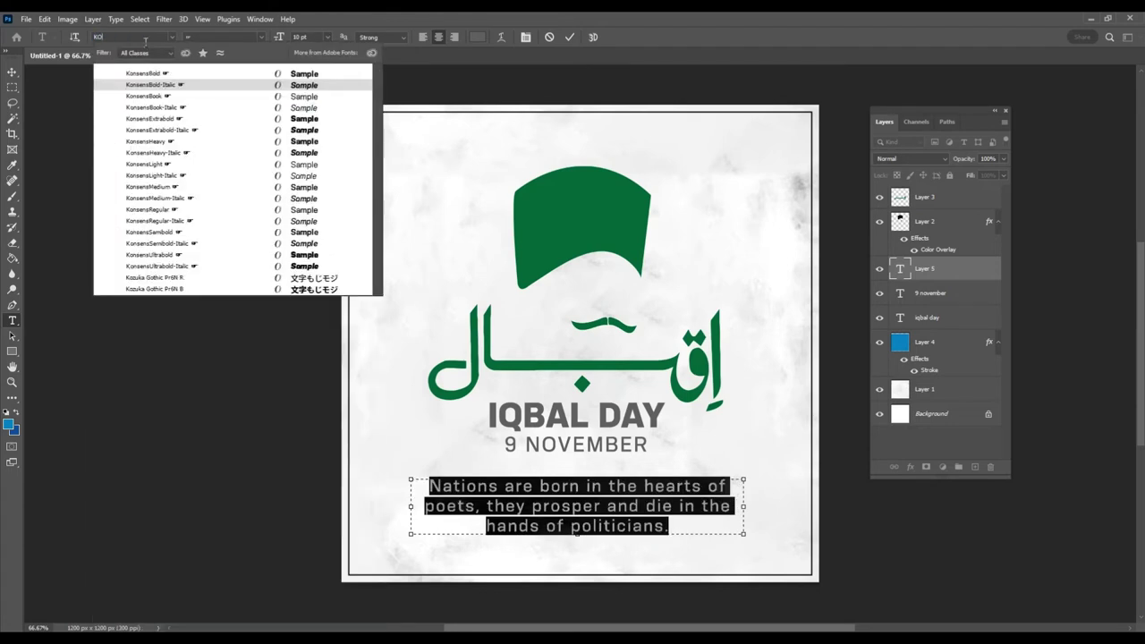
pyautogui.click(165, 192)
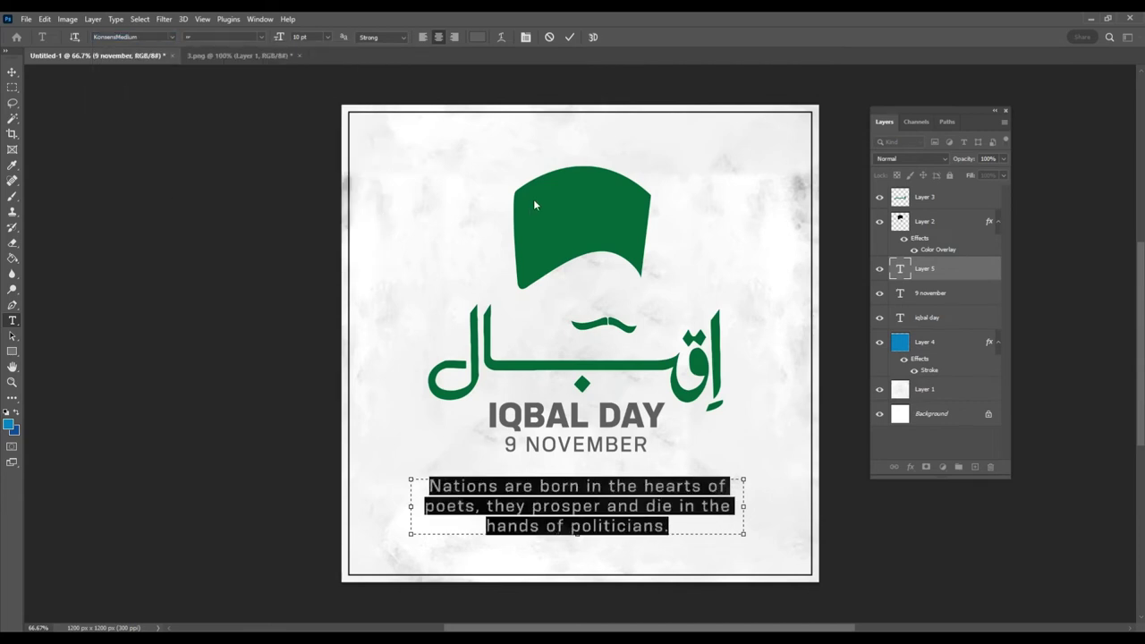
pyautogui.click(329, 41)
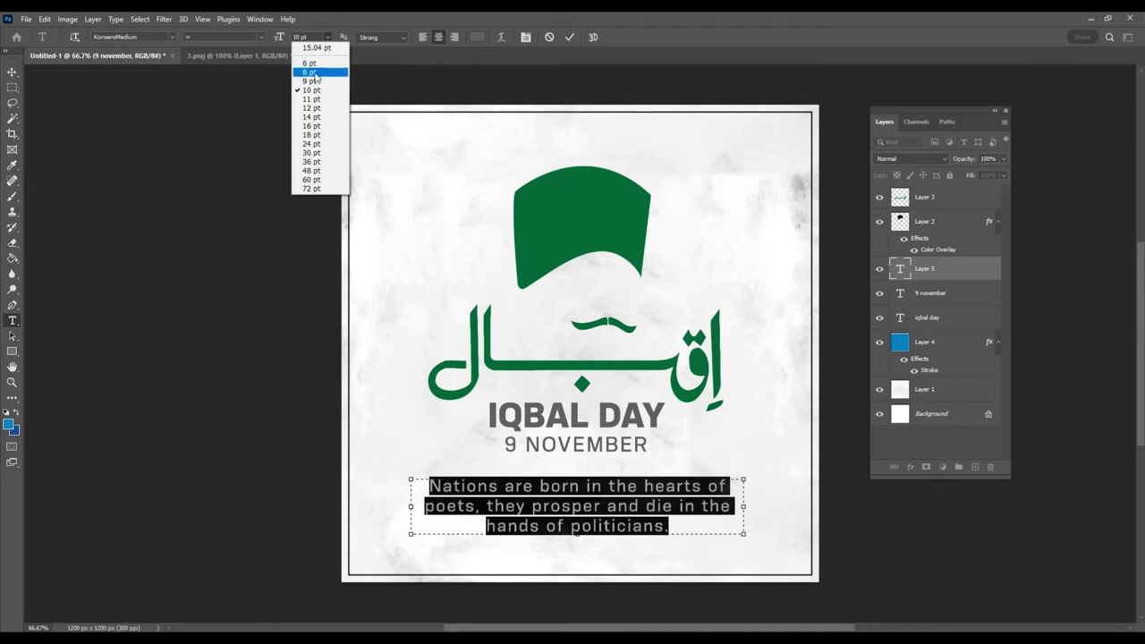
pyautogui.click(314, 79)
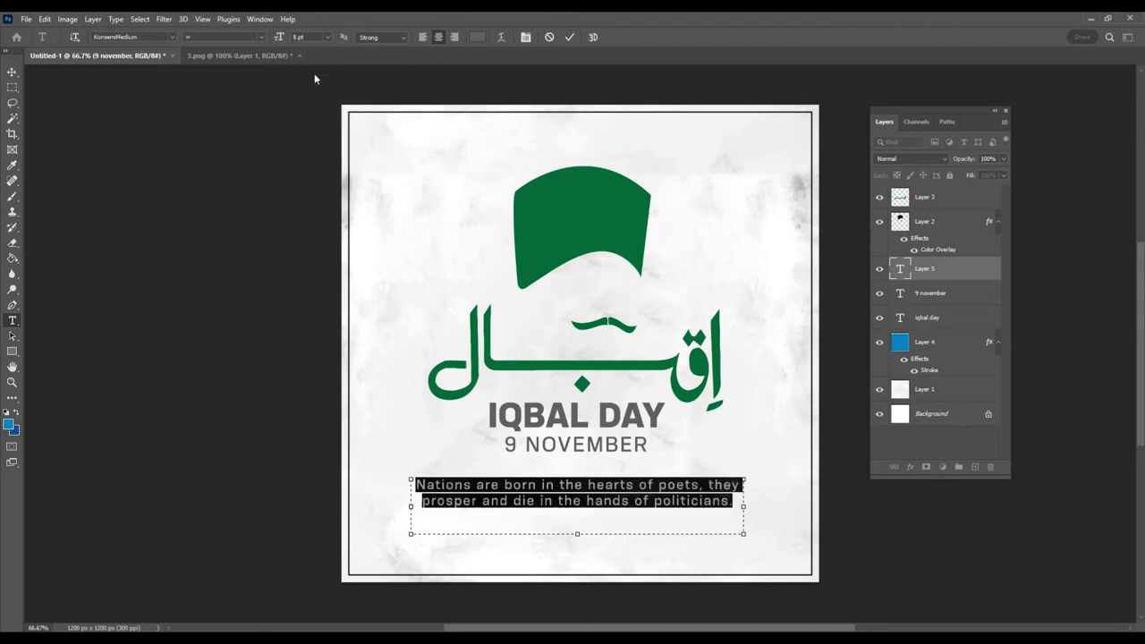
pyautogui.click(12, 72)
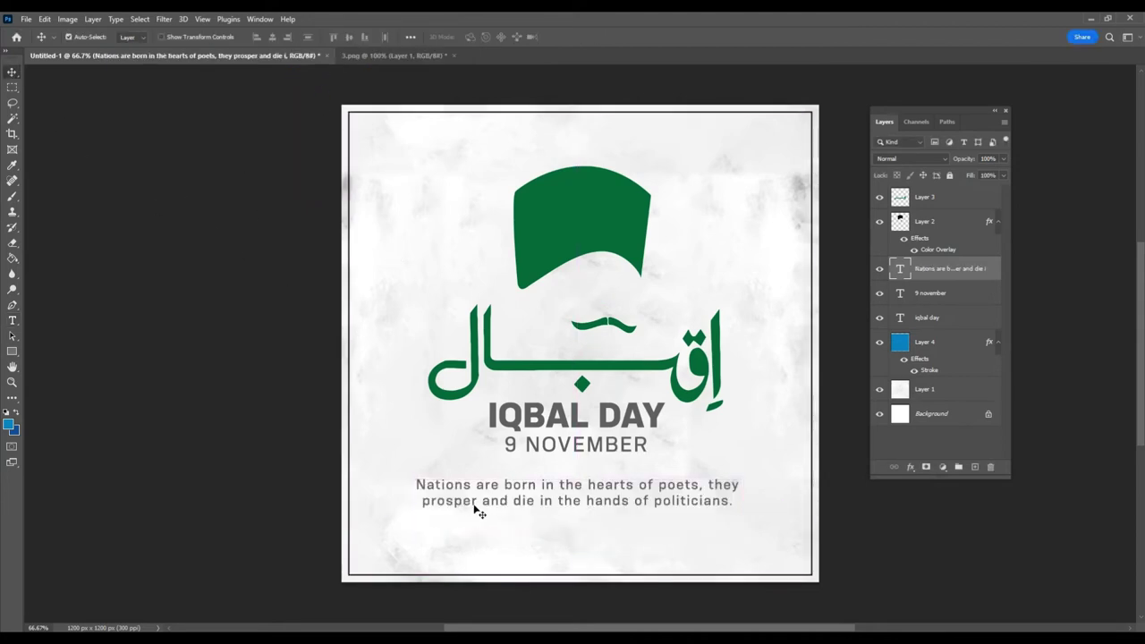
# Select the word Nations in the quote to change its font.
pyautogui.press('t')
pyautogui.moveTo(472, 491); pyautogui.dragTo(415, 487)
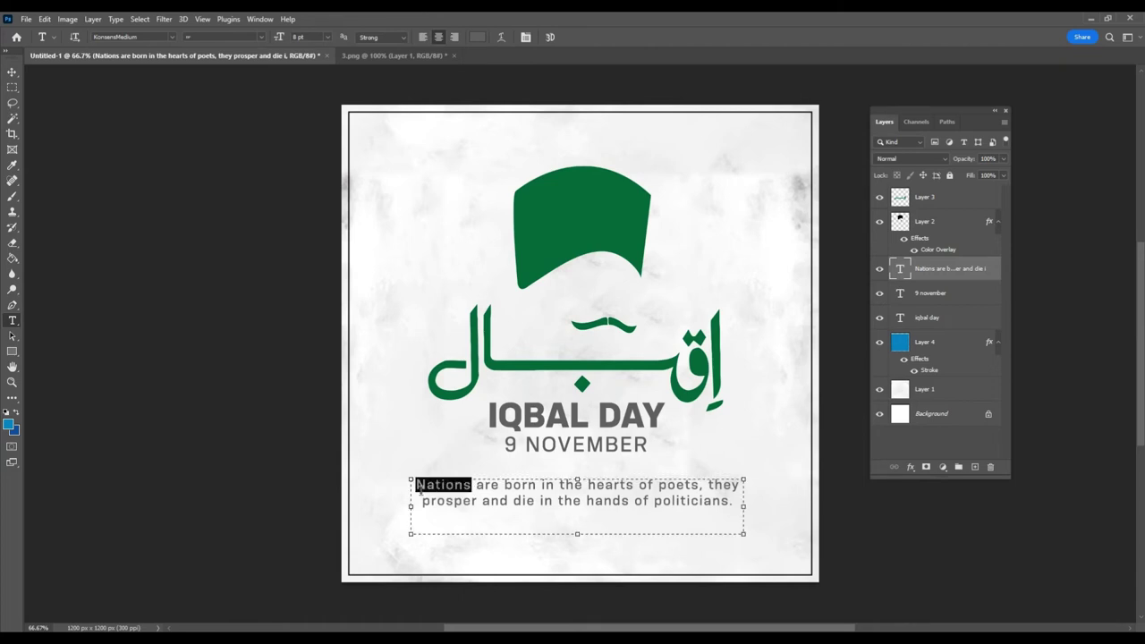
pyautogui.click(139, 38)
# Make Nations and poets KonsensExtrabold.
pyautogui.write('KO')
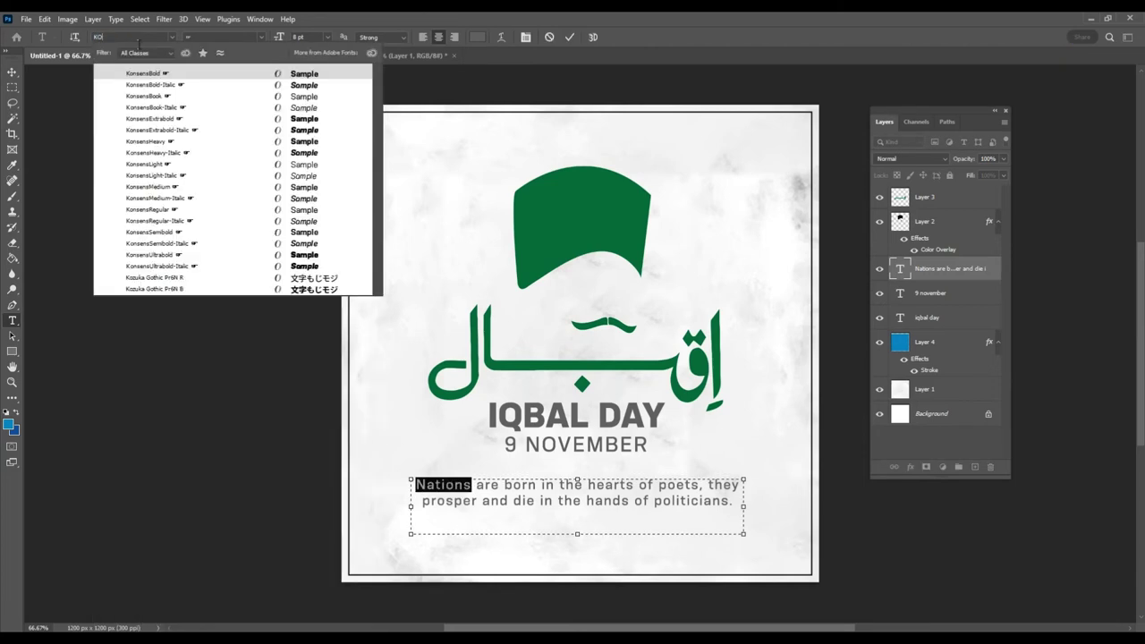
pyautogui.write('NS')
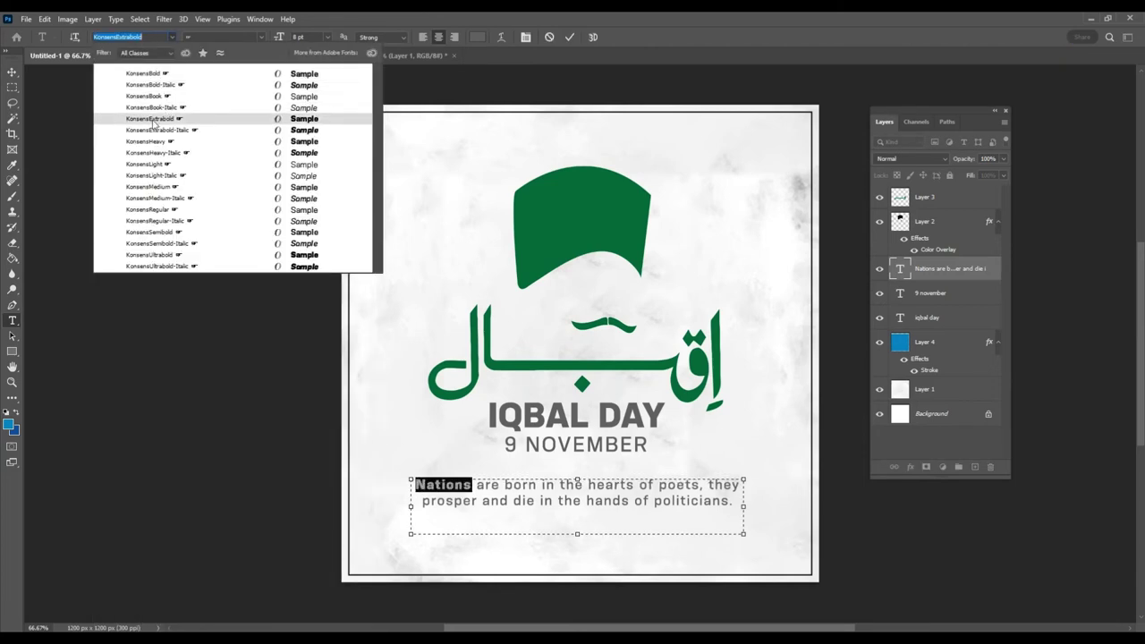
pyautogui.click(154, 124)
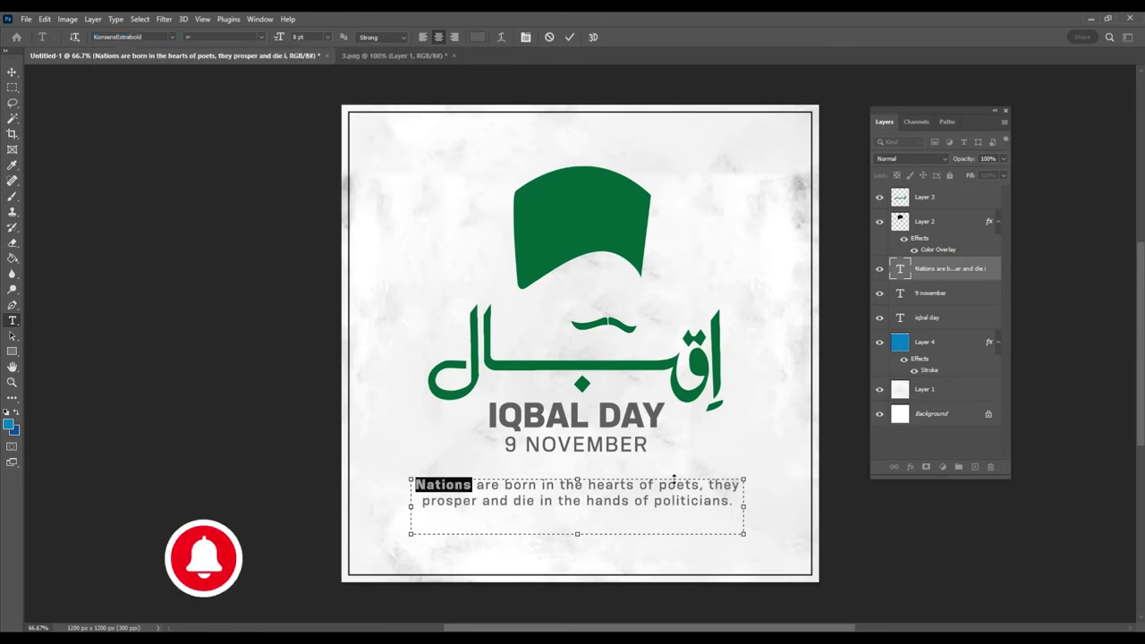
pyautogui.moveTo(701, 490); pyautogui.dragTo(660, 489)
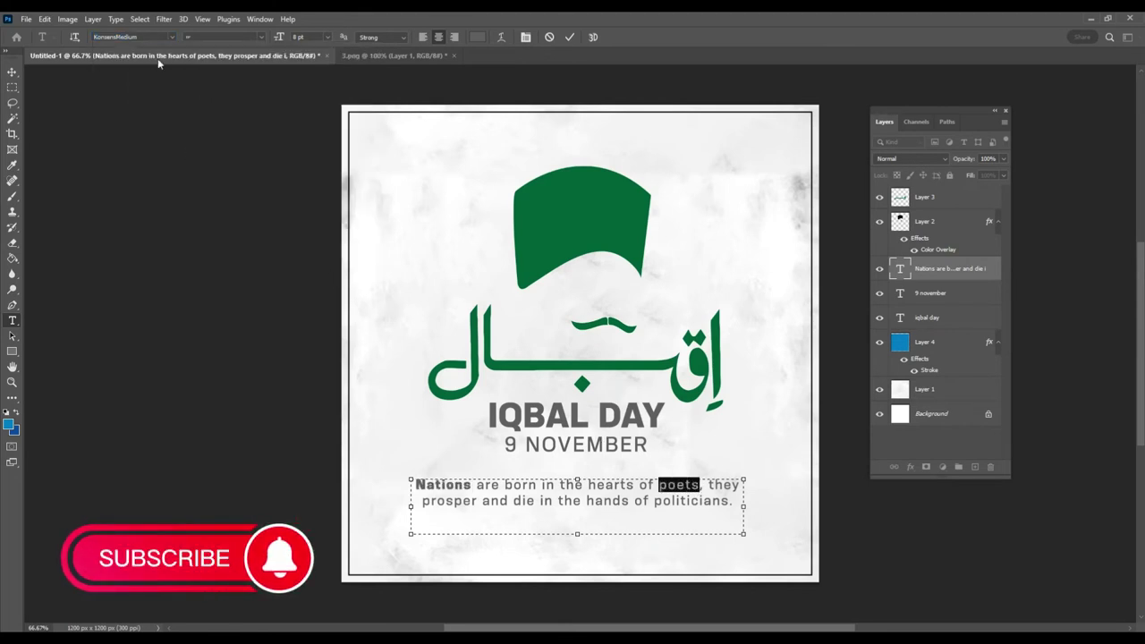
pyautogui.click(129, 37)
pyautogui.write('KONS')
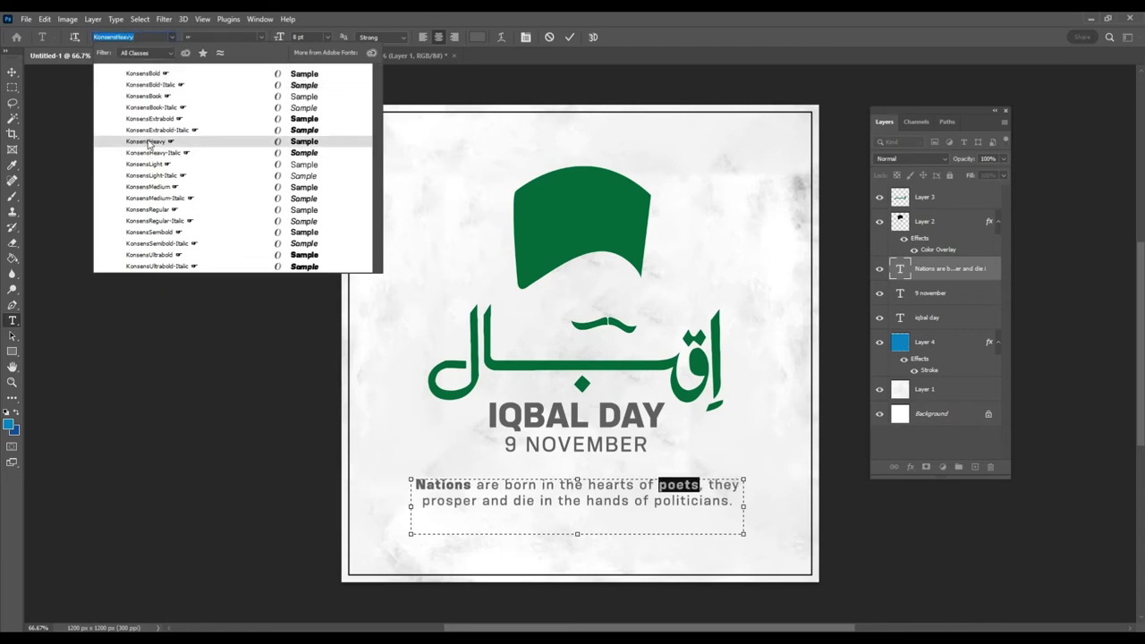
pyautogui.click(150, 118)
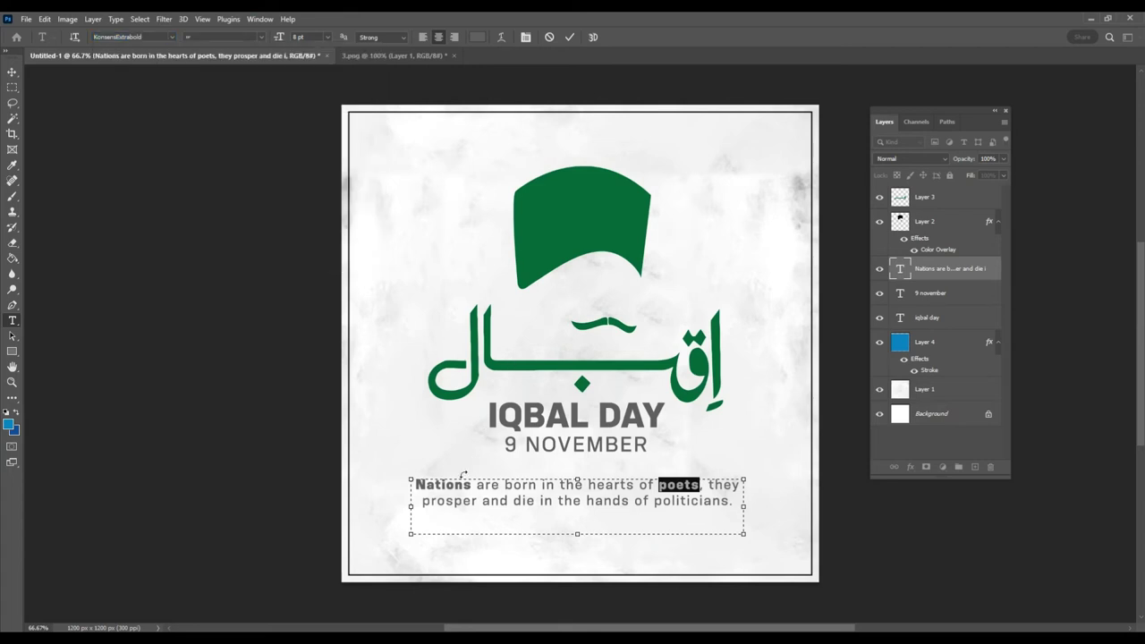
pyautogui.click(453, 487)
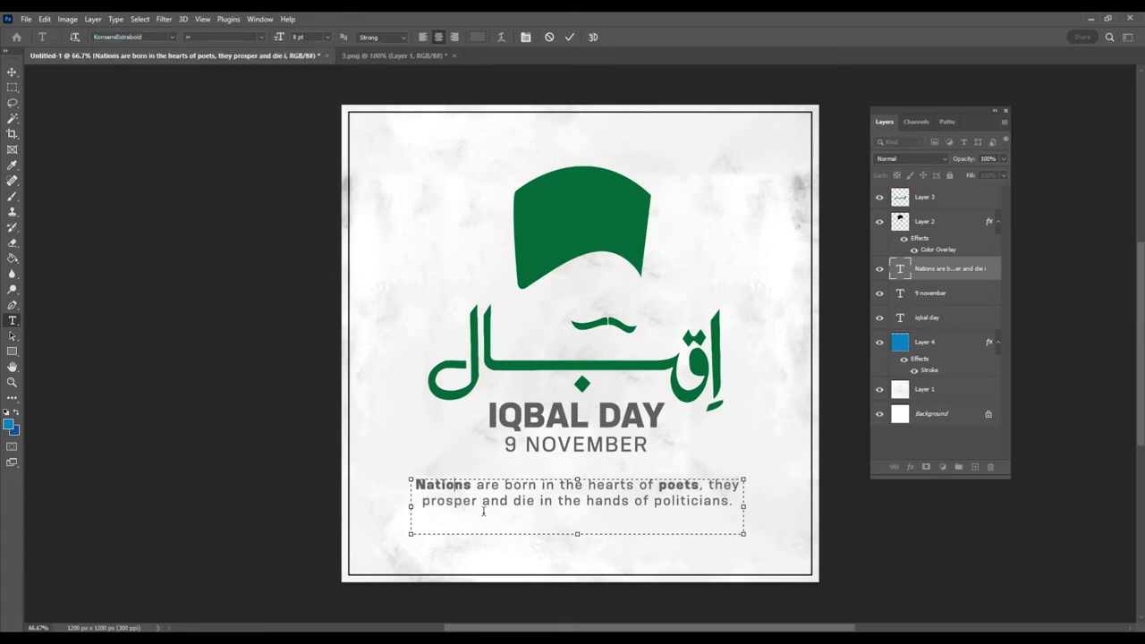
# Make prosper and politicians KonsensExtrabold and commit the quote.
pyautogui.doubleClick(460, 504)
pyautogui.click(134, 37)
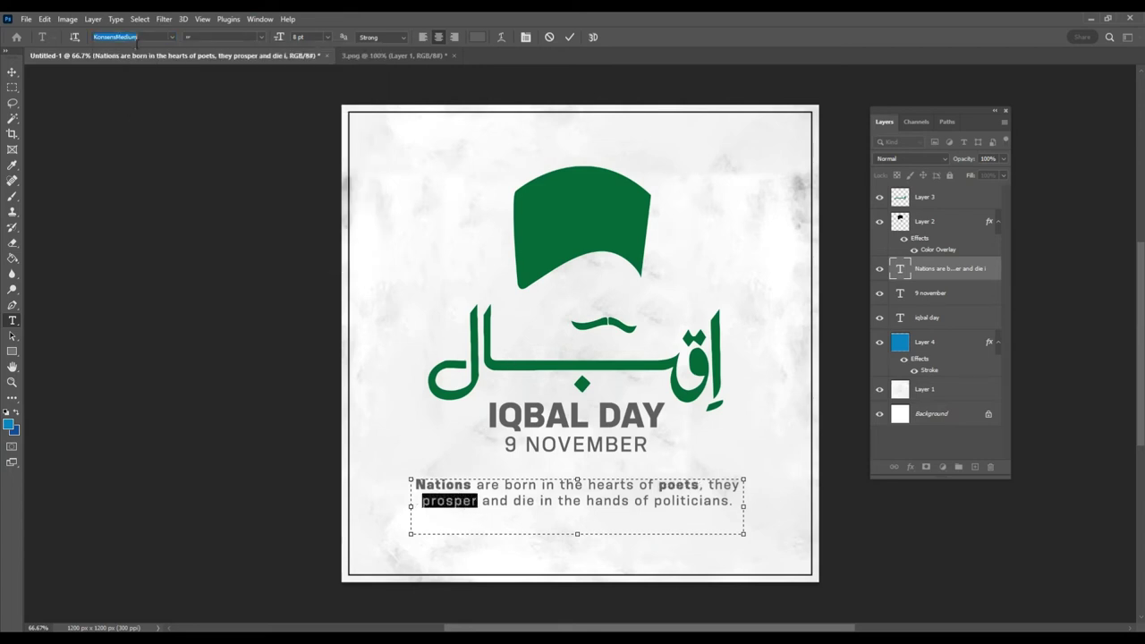
pyautogui.write('KON')
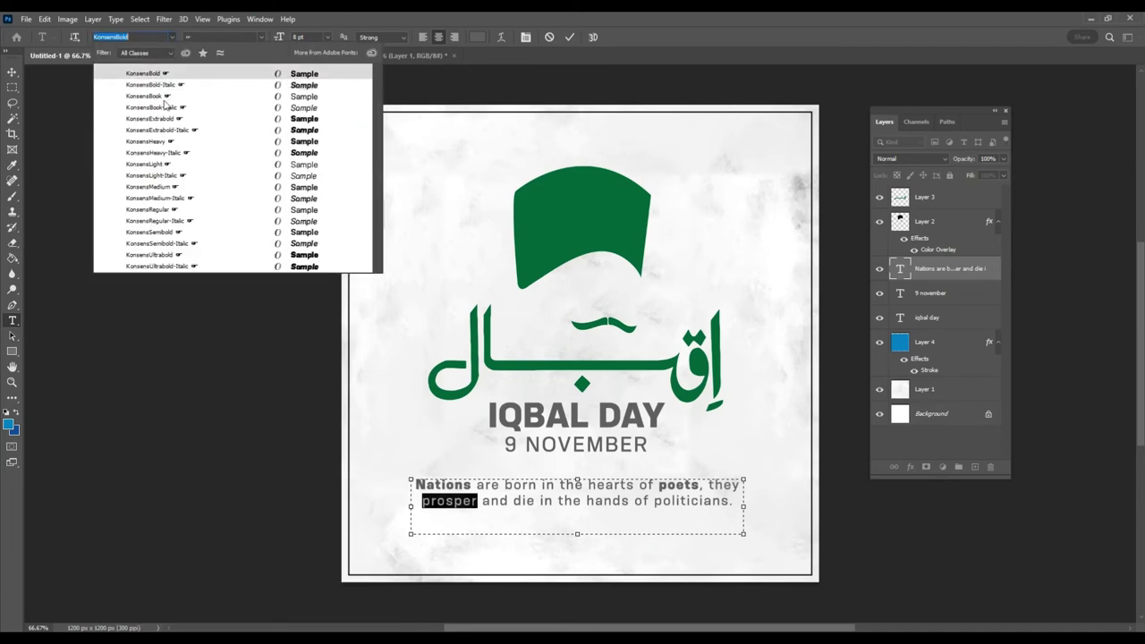
pyautogui.click(161, 119)
pyautogui.moveTo(731, 509); pyautogui.dragTo(661, 510)
pyautogui.click(135, 39)
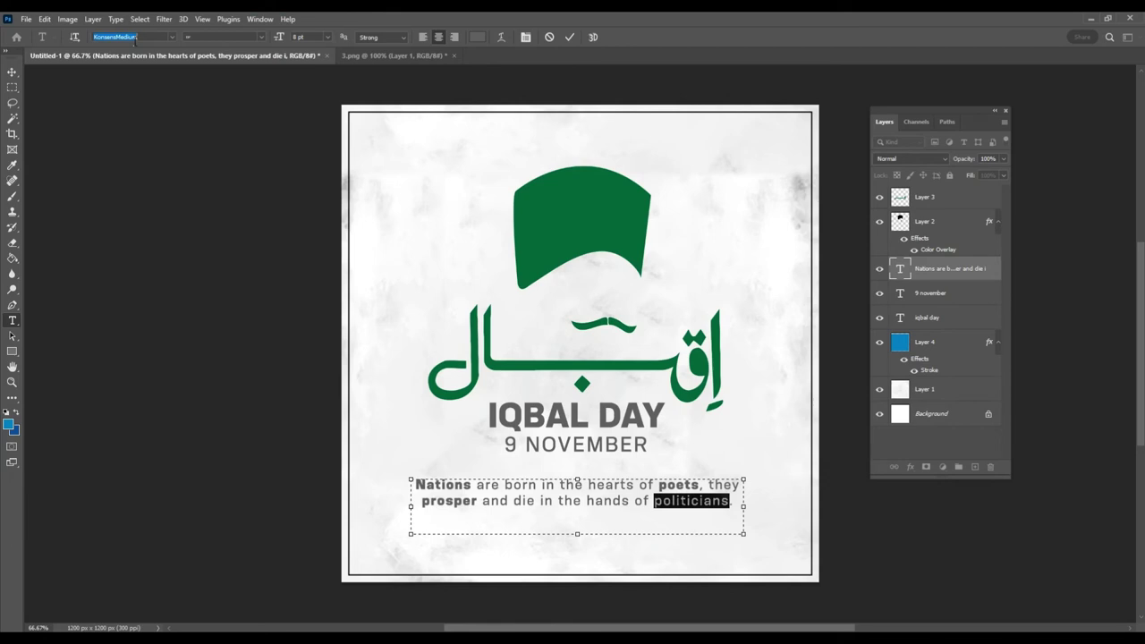
pyautogui.write('KON')
pyautogui.press('Down')
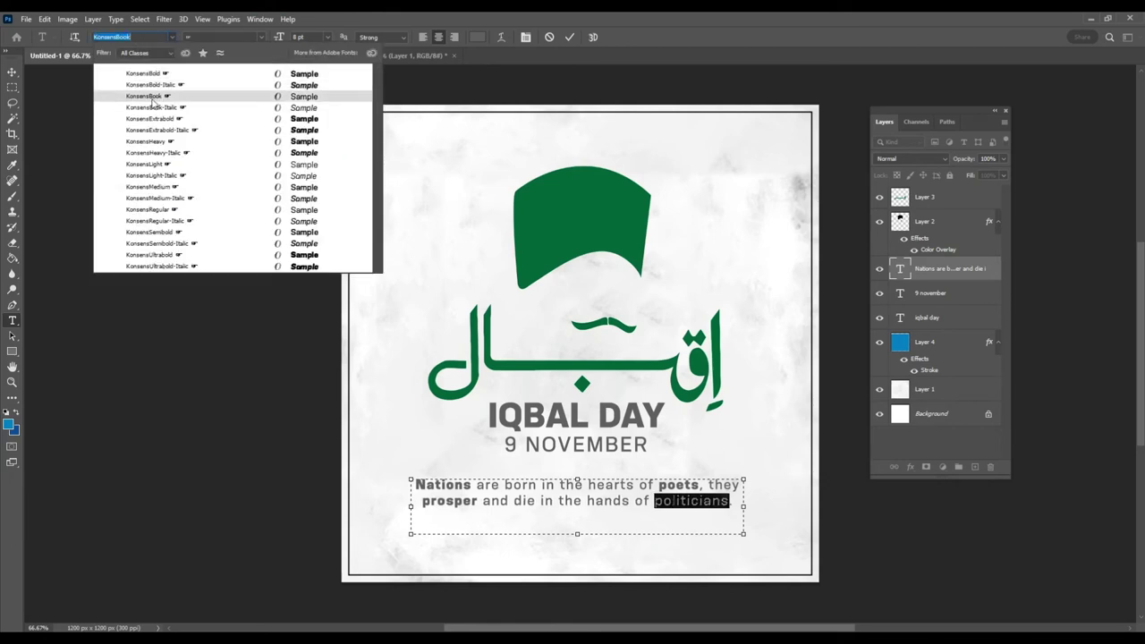
pyautogui.press('Down')
pyautogui.press('Down')
pyautogui.press('Return')
pyautogui.click(12, 70)
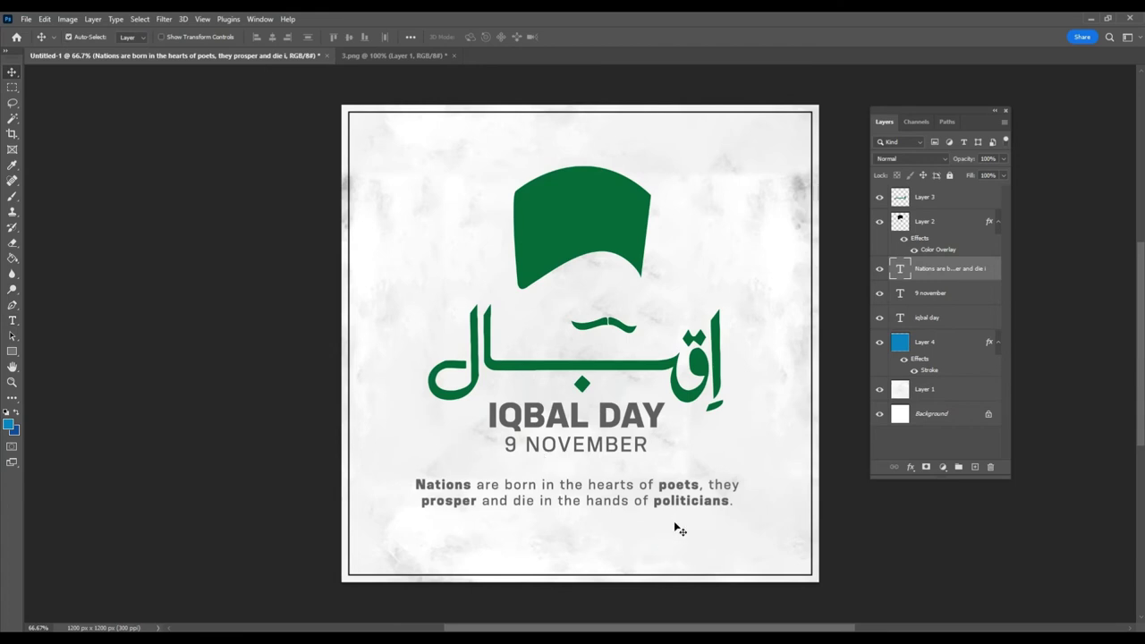
# Duplicate the quote below-right and replace its text with the poet's name as a credit.
pyautogui.moveTo(669, 511); pyautogui.dragTo(709, 549)
pyautogui.doubleClick(706, 539)
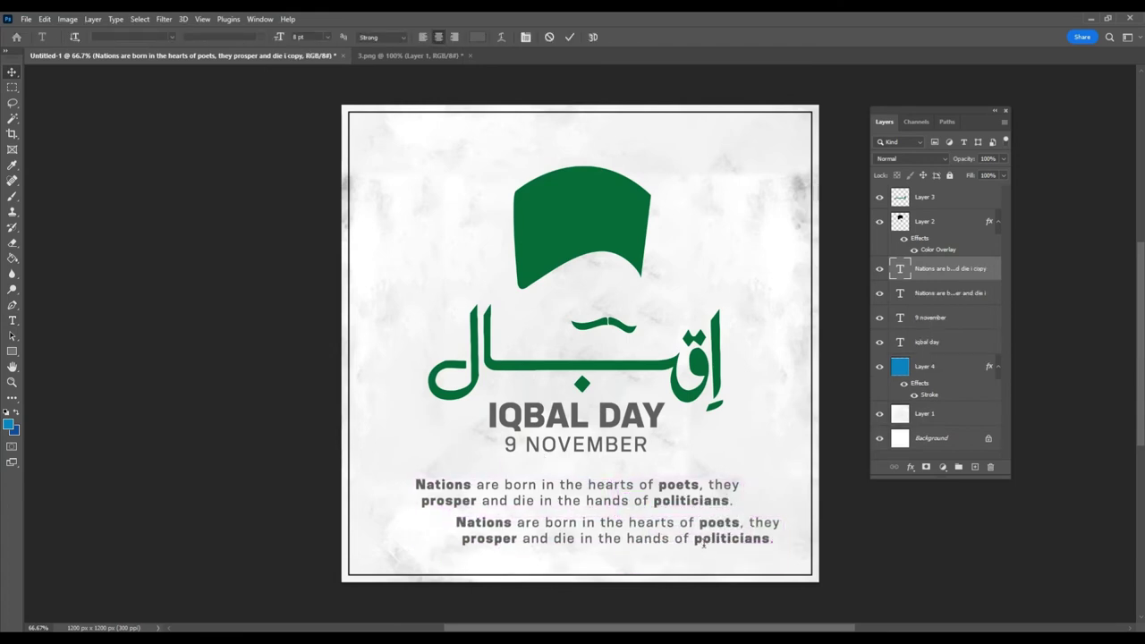
pyautogui.write('Muhammad Iqbal')
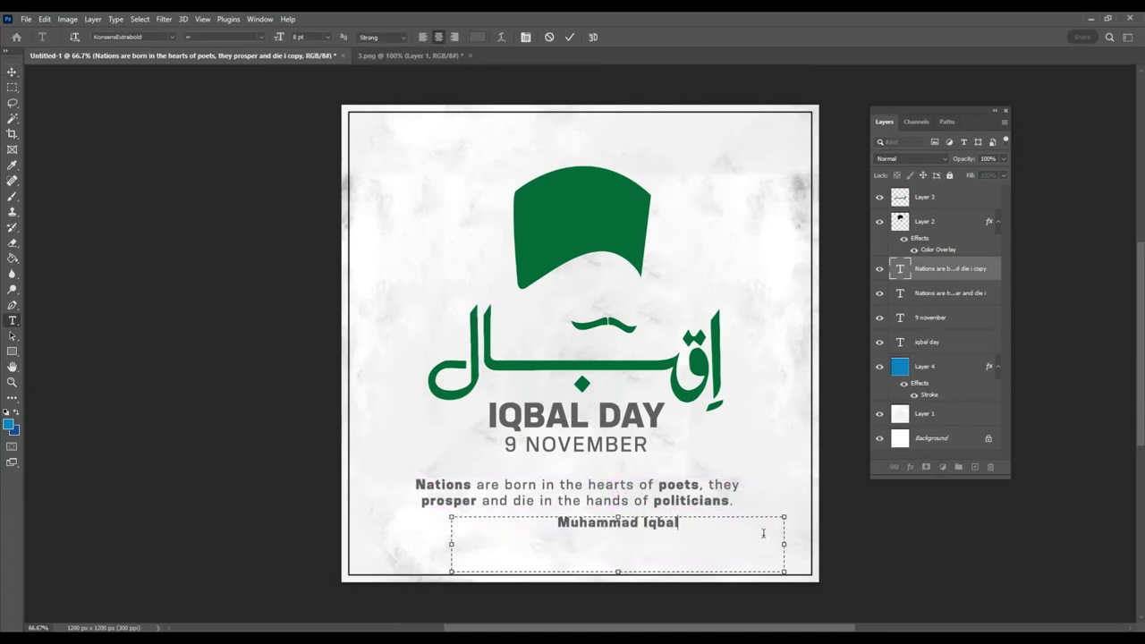
pyautogui.moveTo(794, 553); pyautogui.dragTo(615, 552)
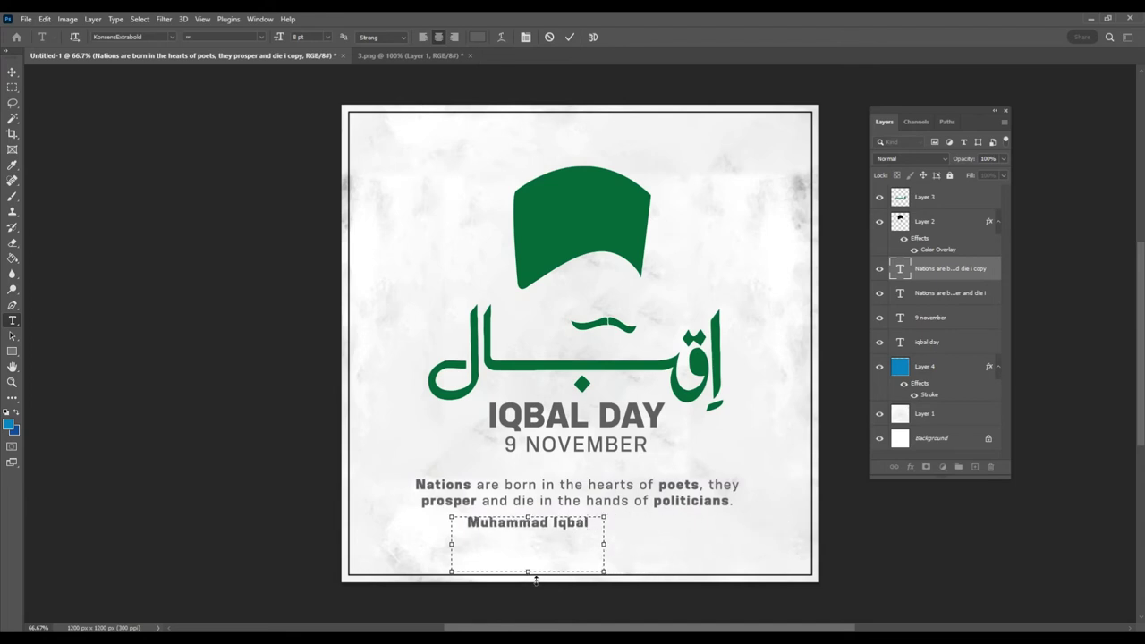
pyautogui.moveTo(534, 574)
pyautogui.mouseDown()
pyautogui.moveTo(533, 549)
pyautogui.moveTo(711, 525)
pyautogui.mouseUp()
pyautogui.click(12, 74)
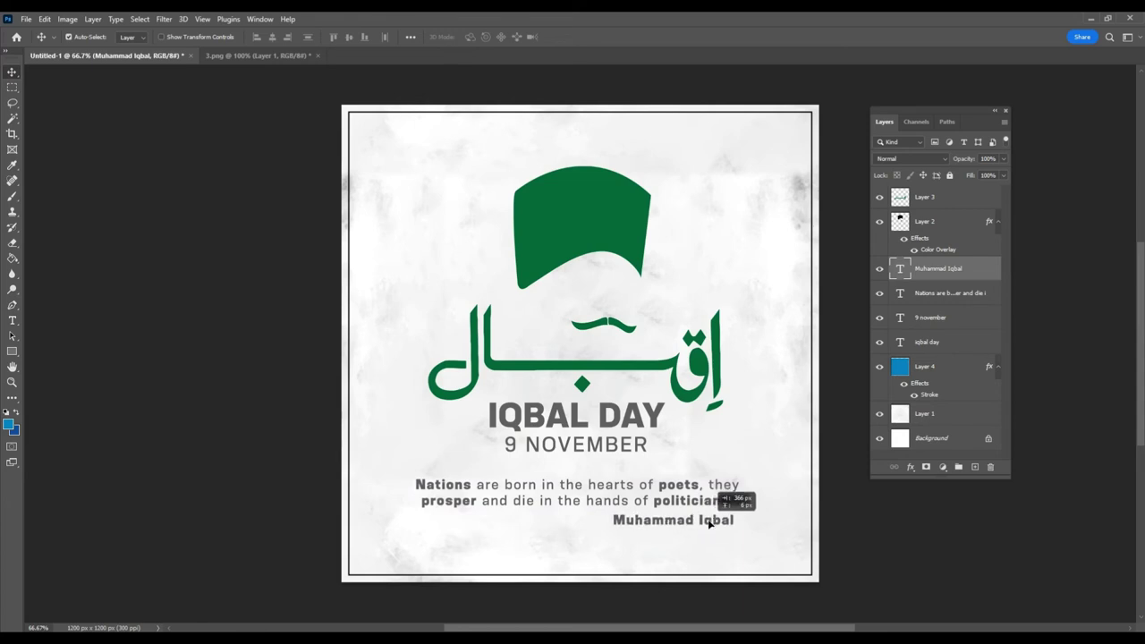
# Set the author credit font to KonsensRegular-Italic.
pyautogui.doubleClick(691, 529)
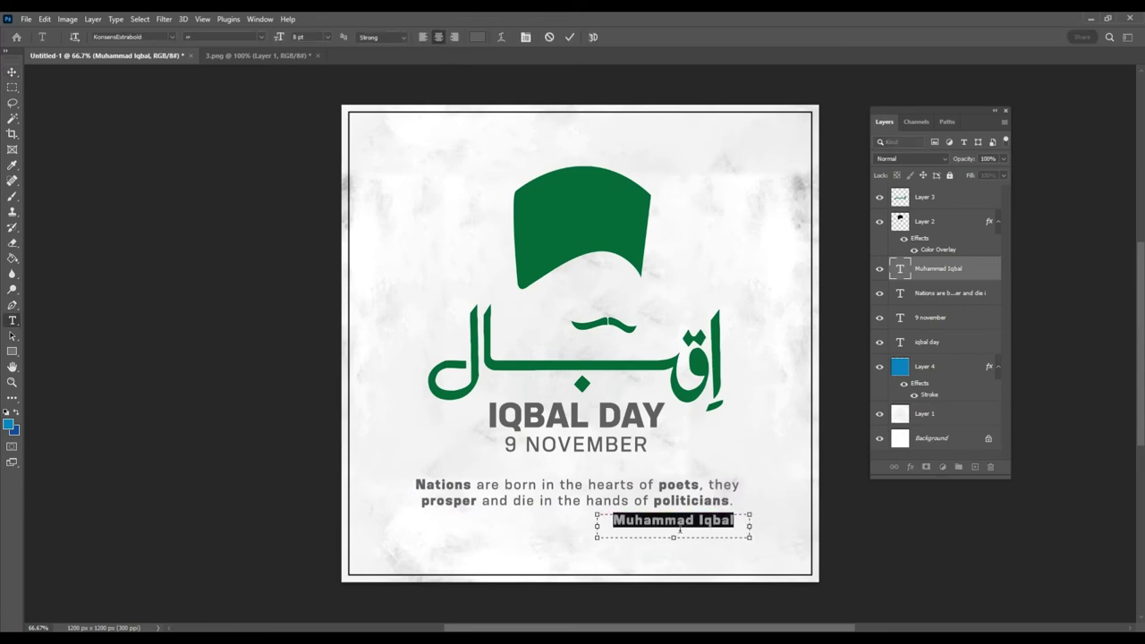
pyautogui.click(146, 37)
pyautogui.write('KONS')
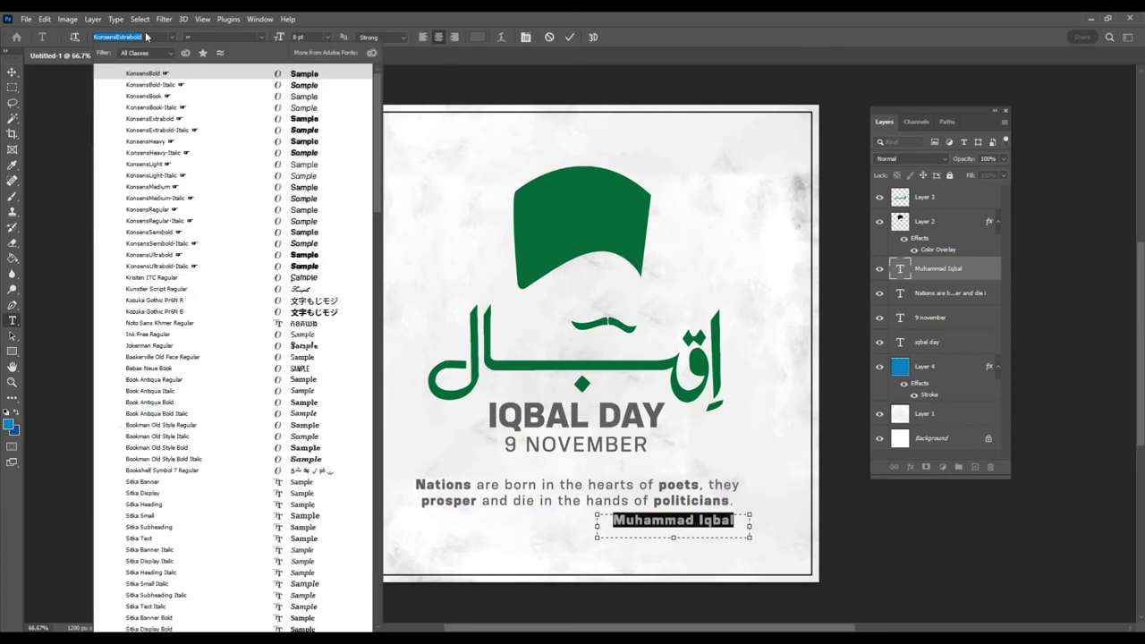
pyautogui.click(193, 188)
pyautogui.click(526, 37)
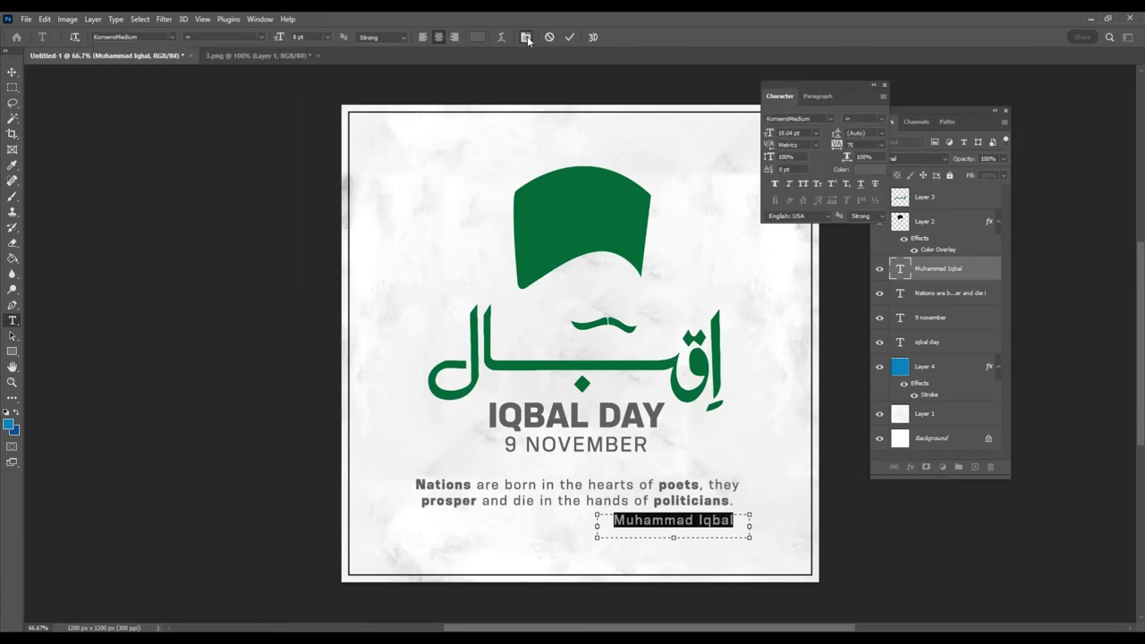
pyautogui.click(117, 37)
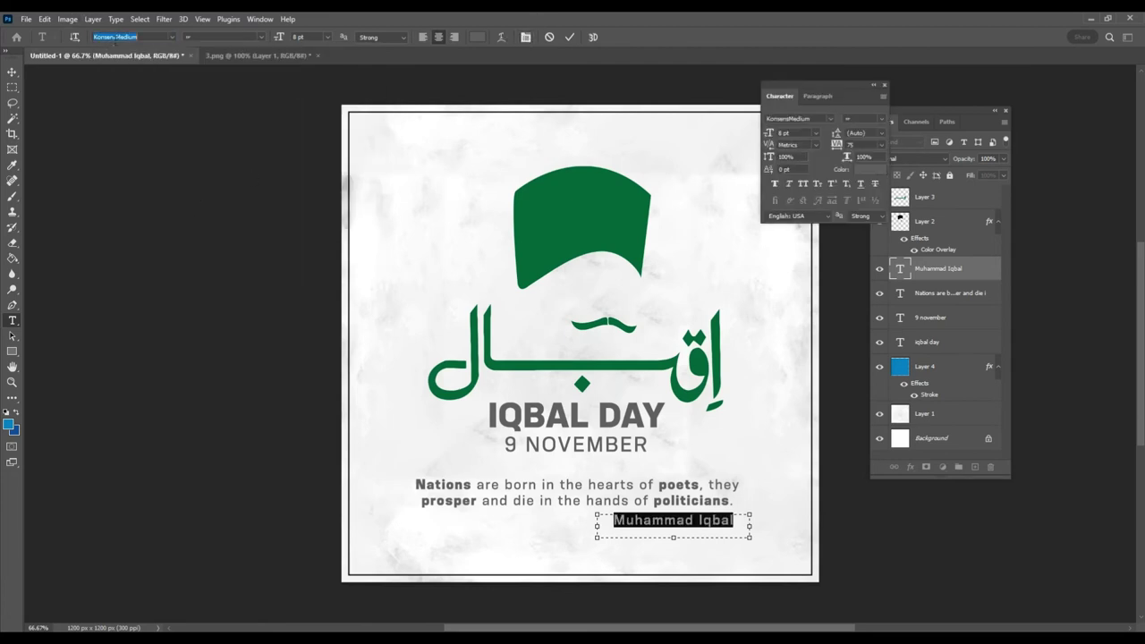
pyautogui.click(114, 39)
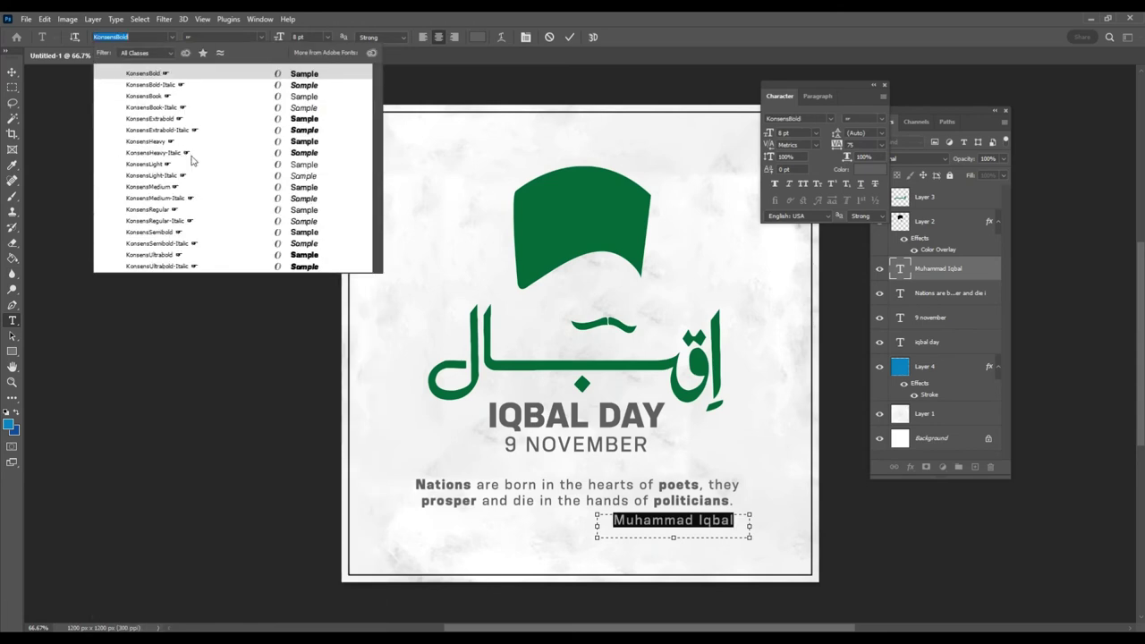
pyautogui.click(197, 221)
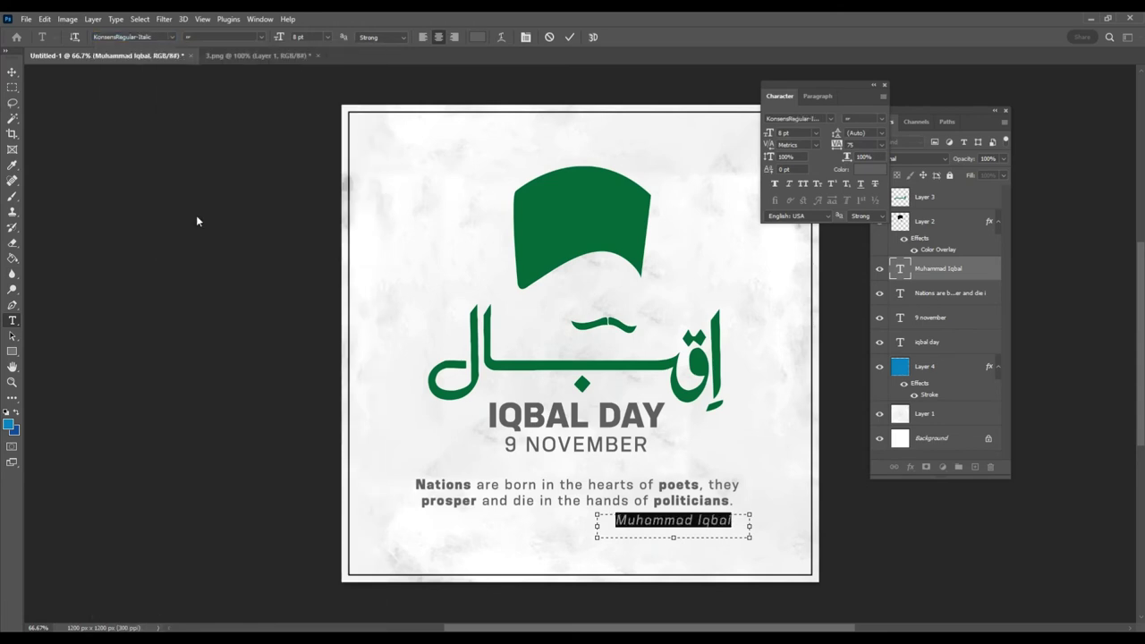
pyautogui.click(12, 71)
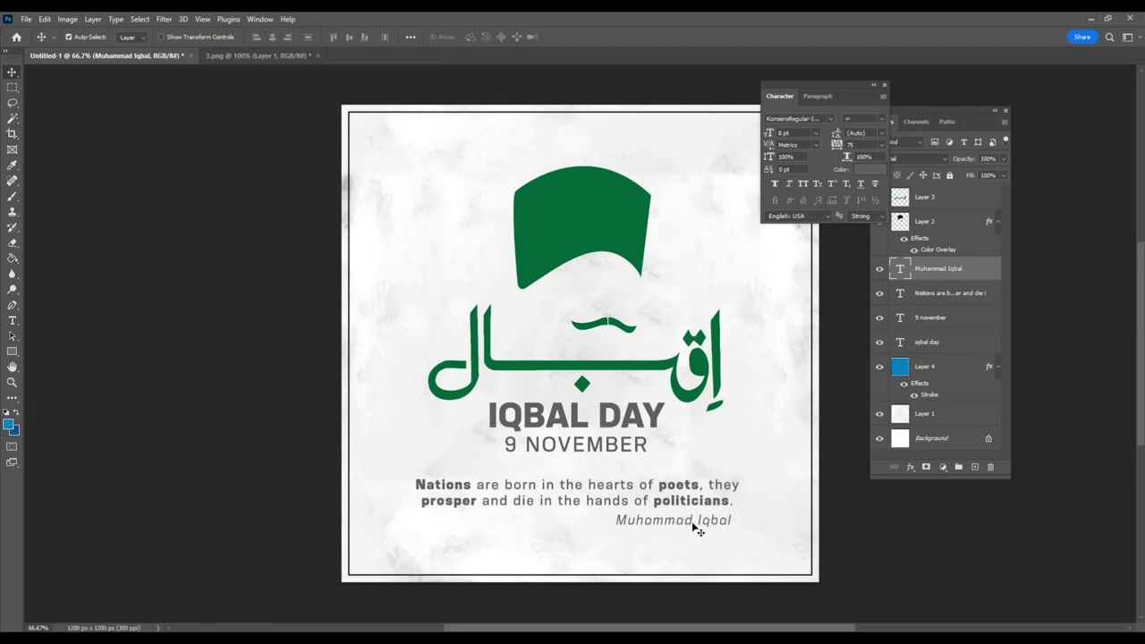
# Nudge the credit slightly right and make it Faux Bold.
pyautogui.moveTo(692, 524); pyautogui.dragTo(698, 524)
pyautogui.doubleClick(720, 523)
pyautogui.click(774, 183)
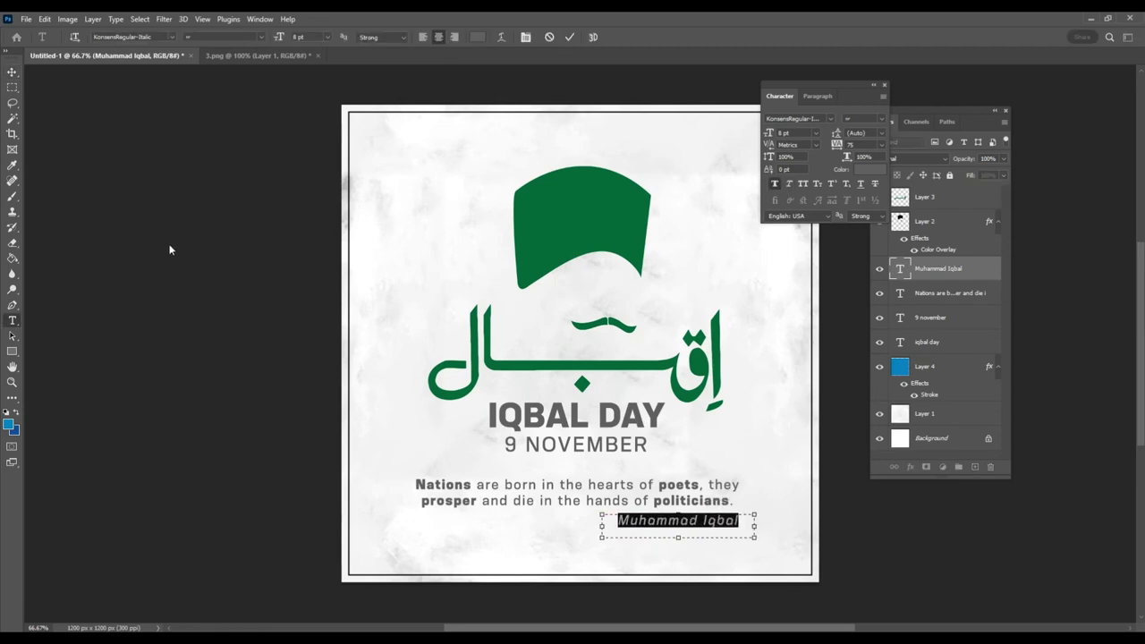
pyautogui.click(16, 74)
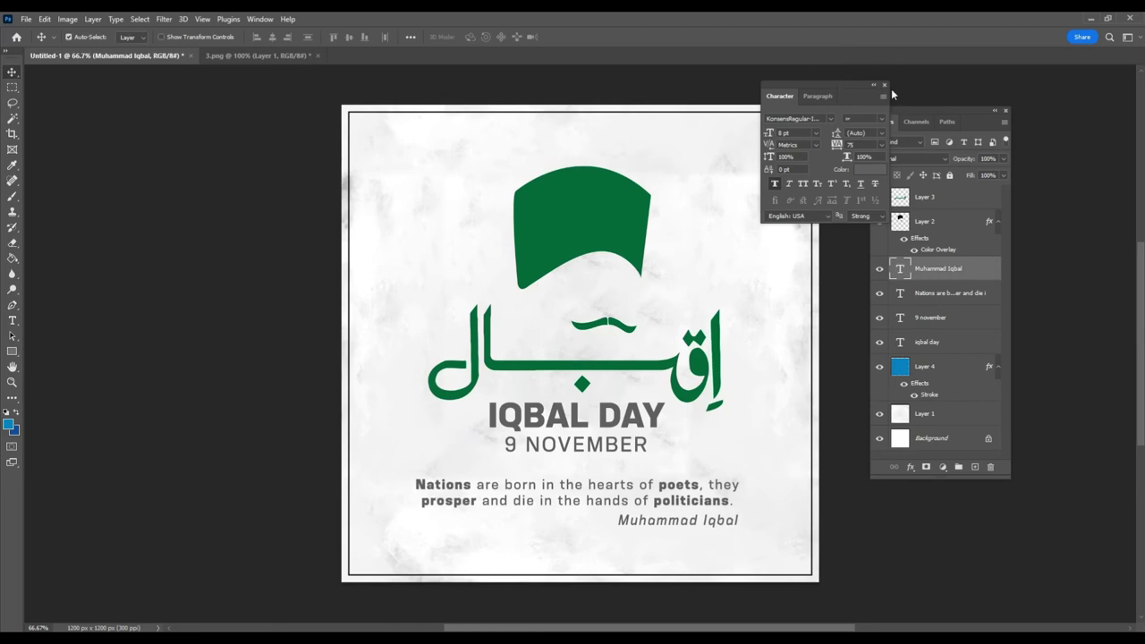
pyautogui.click(885, 84)
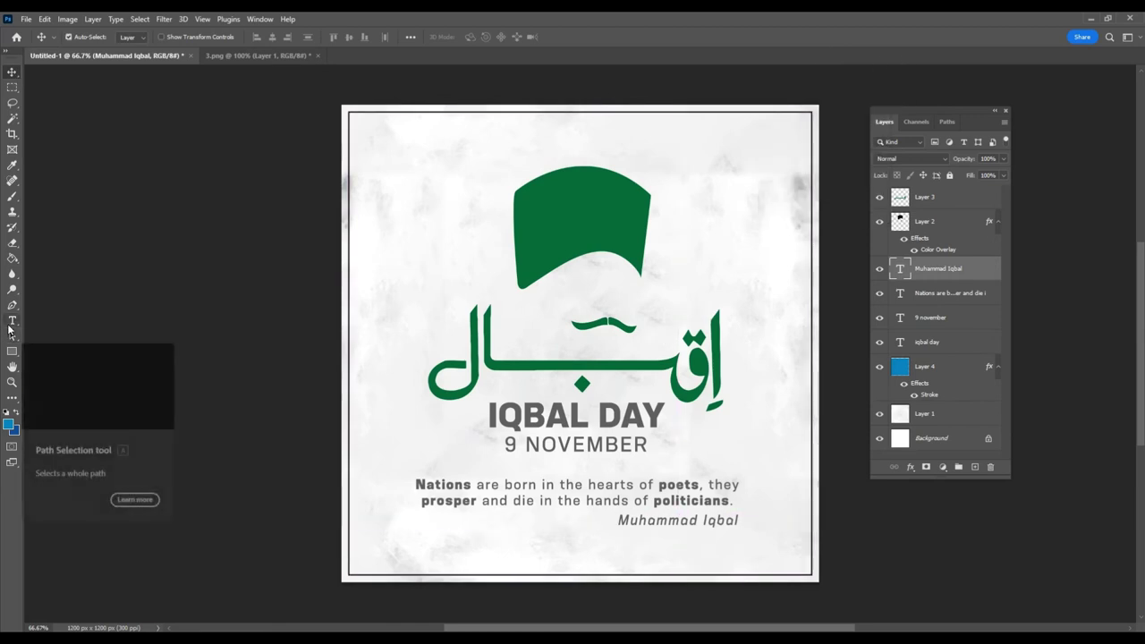
# Add a quote-mark text layer in Bebas Neue Regular at 67 pt.
pyautogui.click(12, 320)
pyautogui.click(436, 208)
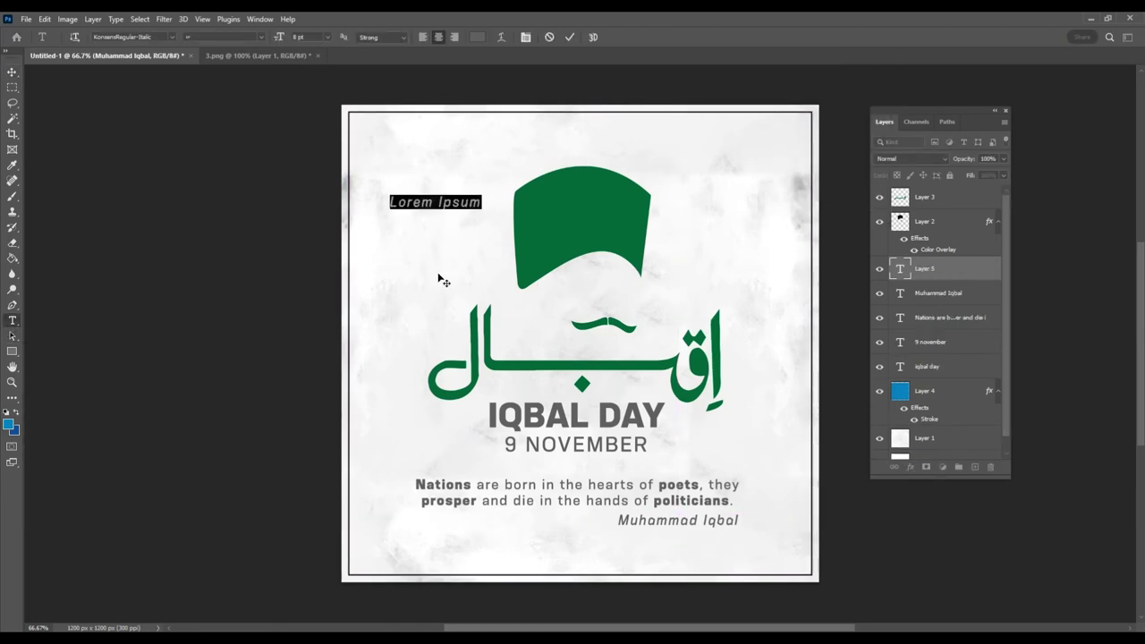
pyautogui.press('BackSpace')
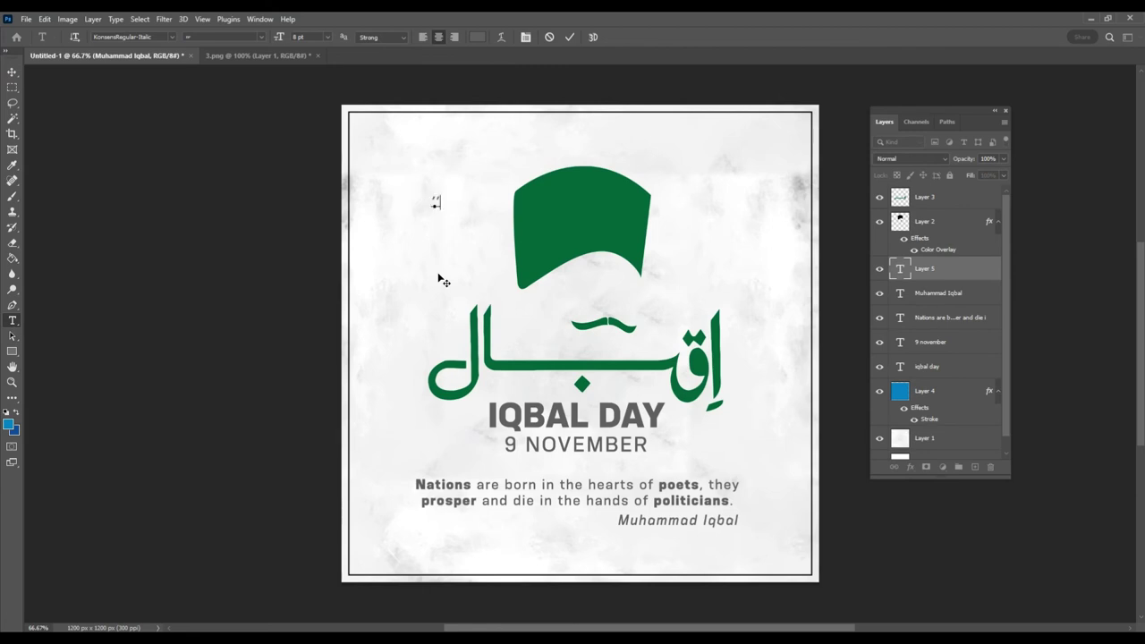
pyautogui.hotkey('ctrl', 'a')
pyautogui.moveTo(281, 41); pyautogui.dragTo(318, 39)
pyautogui.click(154, 39)
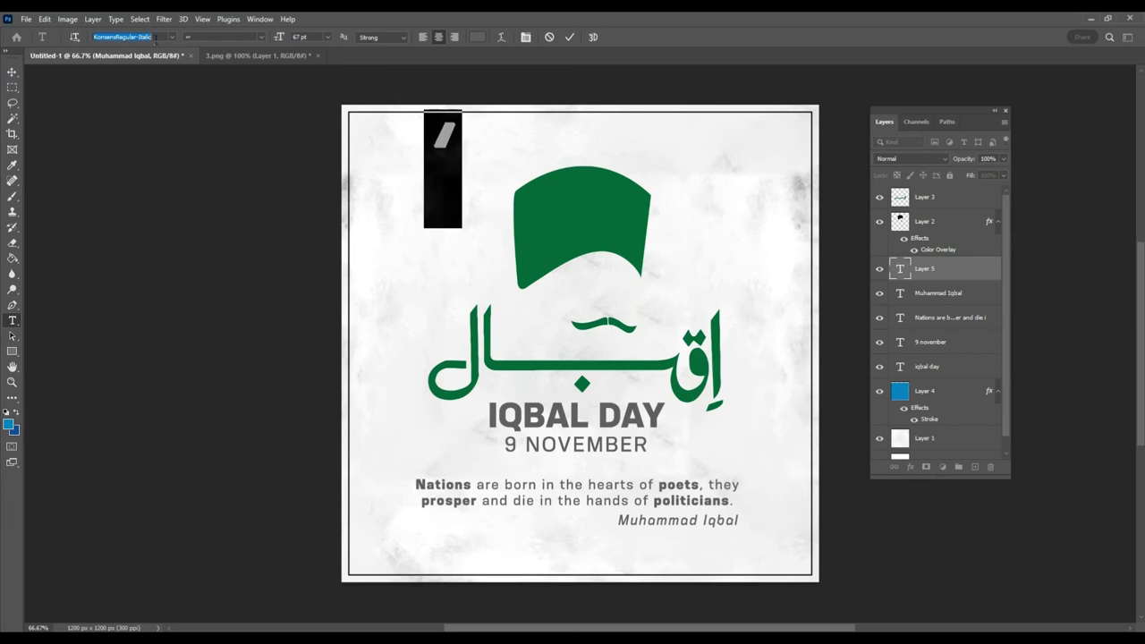
pyautogui.write('Bebas Neue')
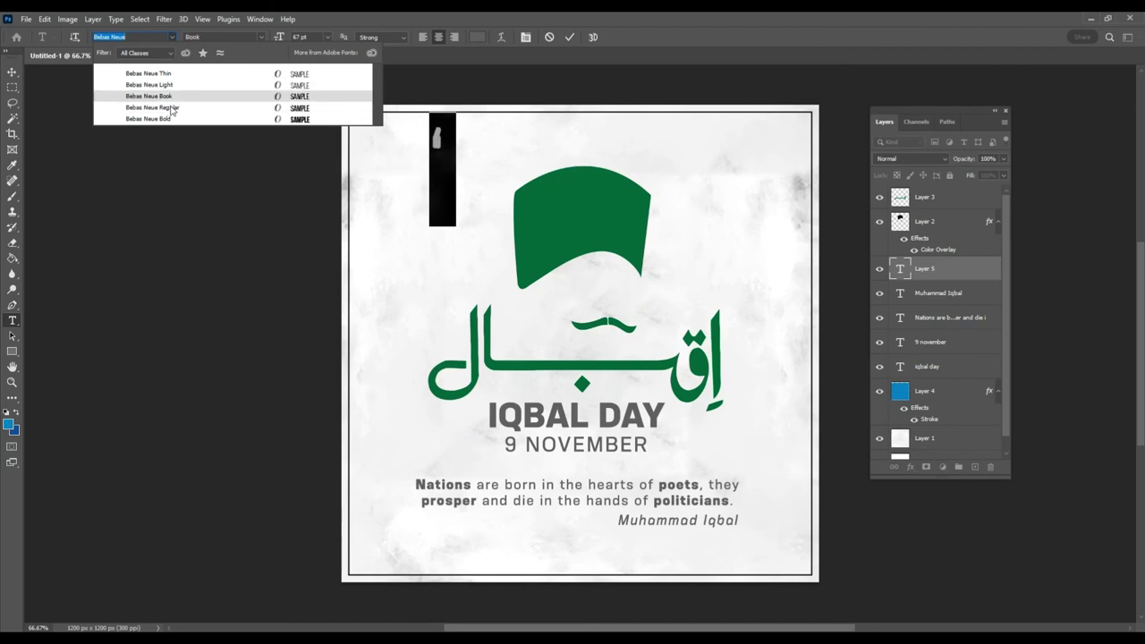
pyautogui.click(170, 108)
pyautogui.click(12, 71)
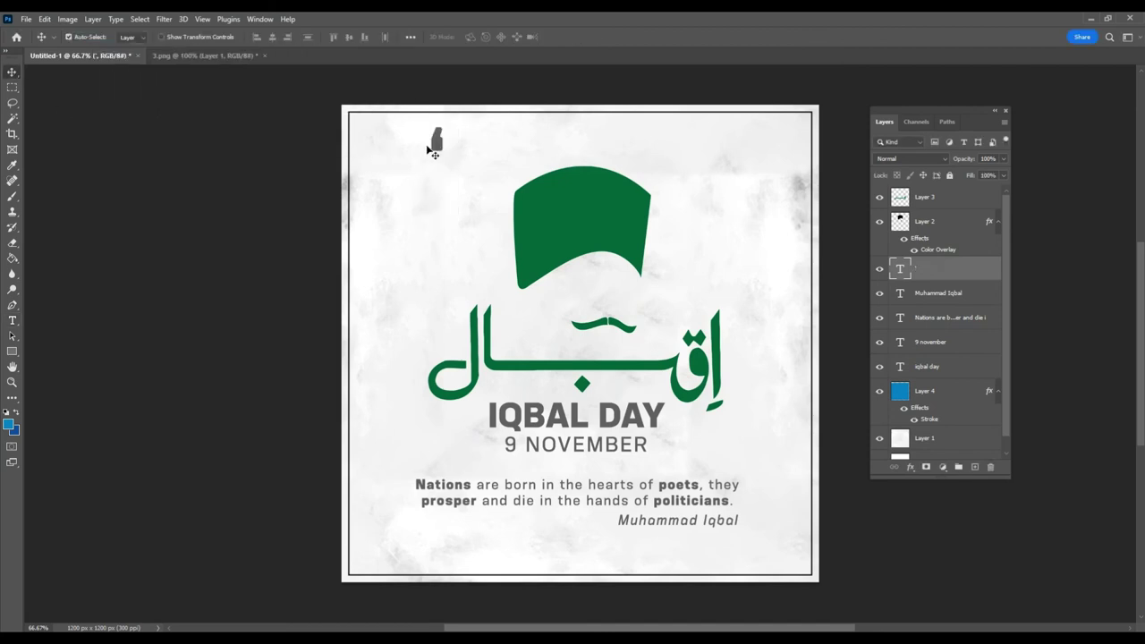
# Move the quote mark beside the quote and flip it upside down.
pyautogui.moveTo(438, 143)
pyautogui.mouseDown()
pyautogui.moveTo(391, 423)
pyautogui.moveTo(388, 413)
pyautogui.mouseUp()
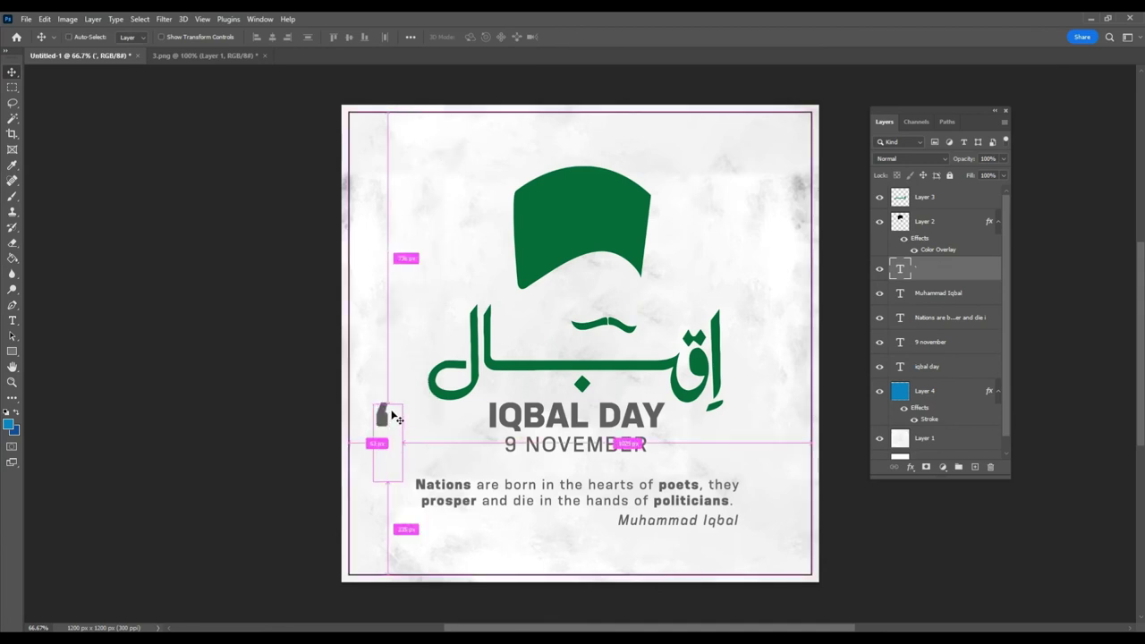
pyautogui.hotkey('ctrl', 't')
pyautogui.rightClick(388, 410)
pyautogui.click(457, 404)
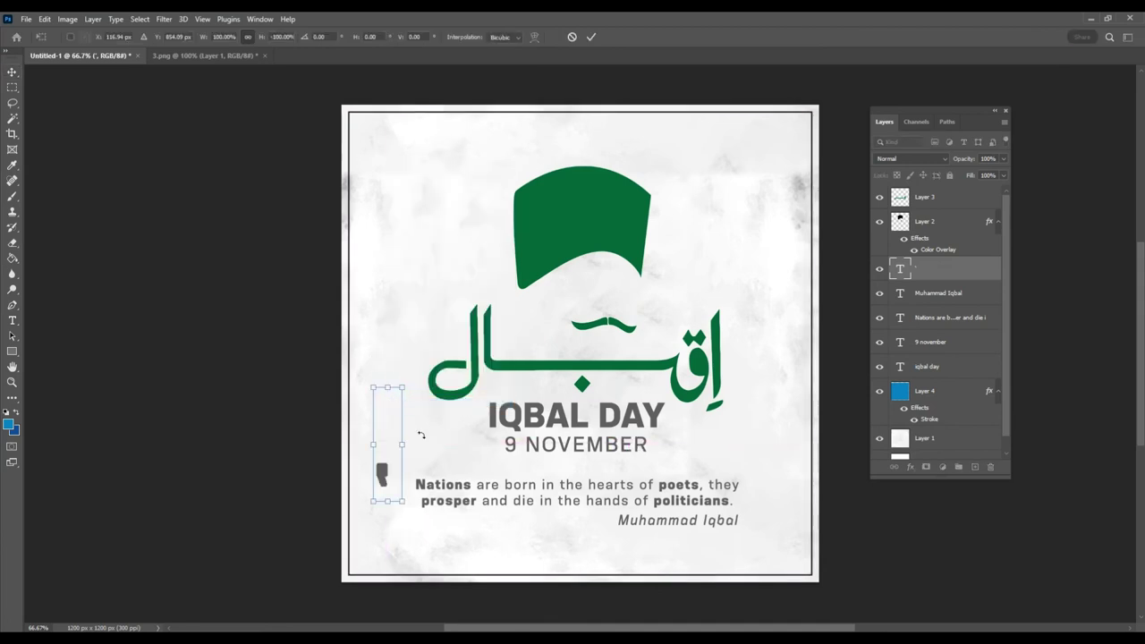
pyautogui.press('Return')
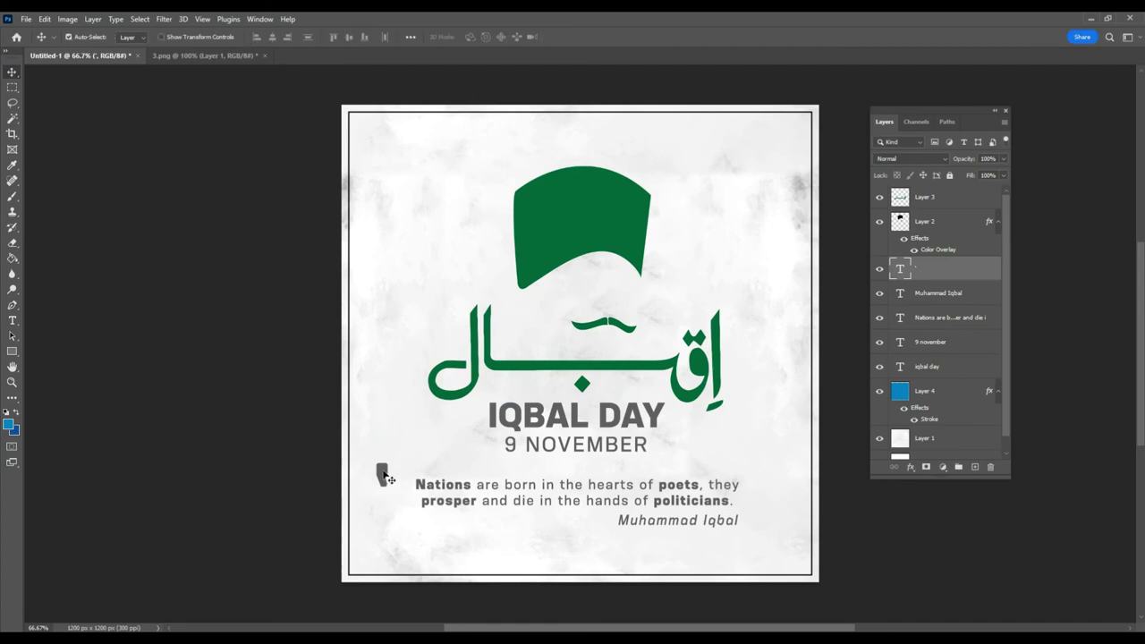
# Shrink the mark to about 57% before Nations and duplicate it into a double quote.
pyautogui.moveTo(384, 467); pyautogui.dragTo(407, 481)
pyautogui.hotkey('ctrl', 't')
pyautogui.moveTo(407, 472); pyautogui.dragTo(410, 439)
pyautogui.moveTo(407, 506); pyautogui.dragTo(406, 484)
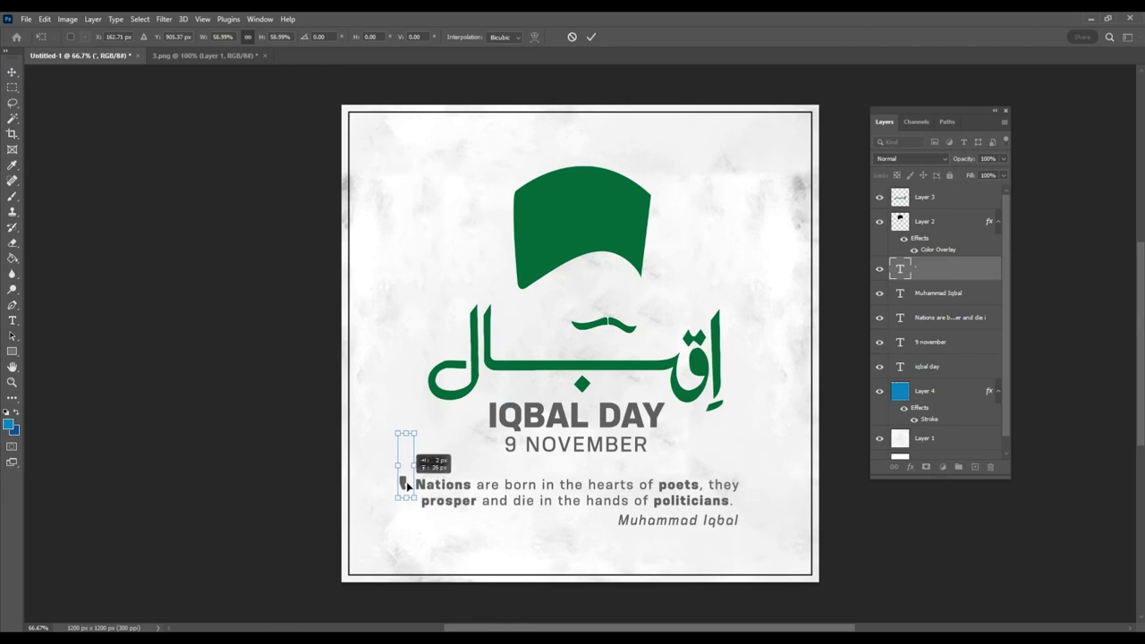
pyautogui.press('Return')
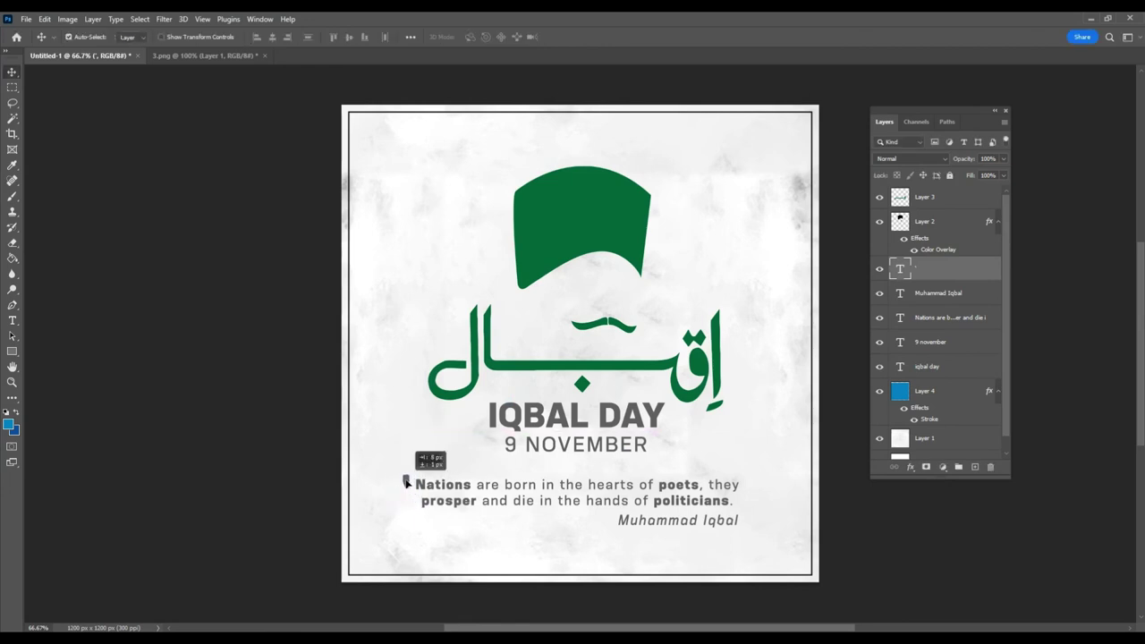
pyautogui.keyDown('alt'); pyautogui.moveTo(405, 483); pyautogui.dragTo(396, 483); pyautogui.keyUp('alt')
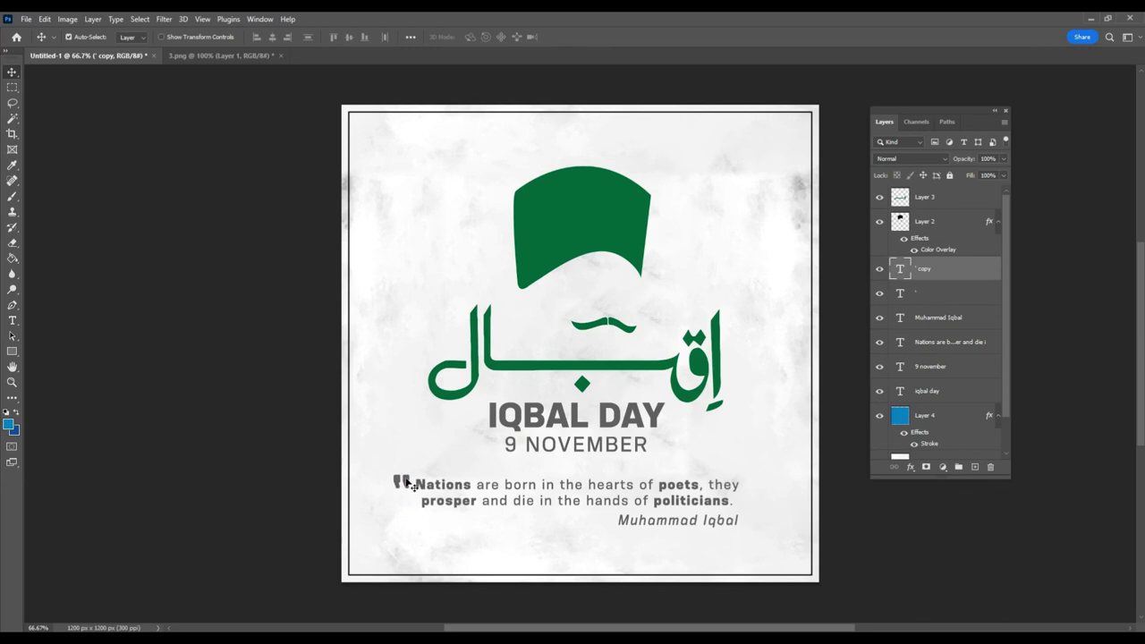
# Copy both quote marks to the line's end and flip them vertically and horizontally.
pyautogui.keyDown('shift'); pyautogui.moveTo(408, 484); pyautogui.dragTo(779, 484); pyautogui.keyUp('shift')
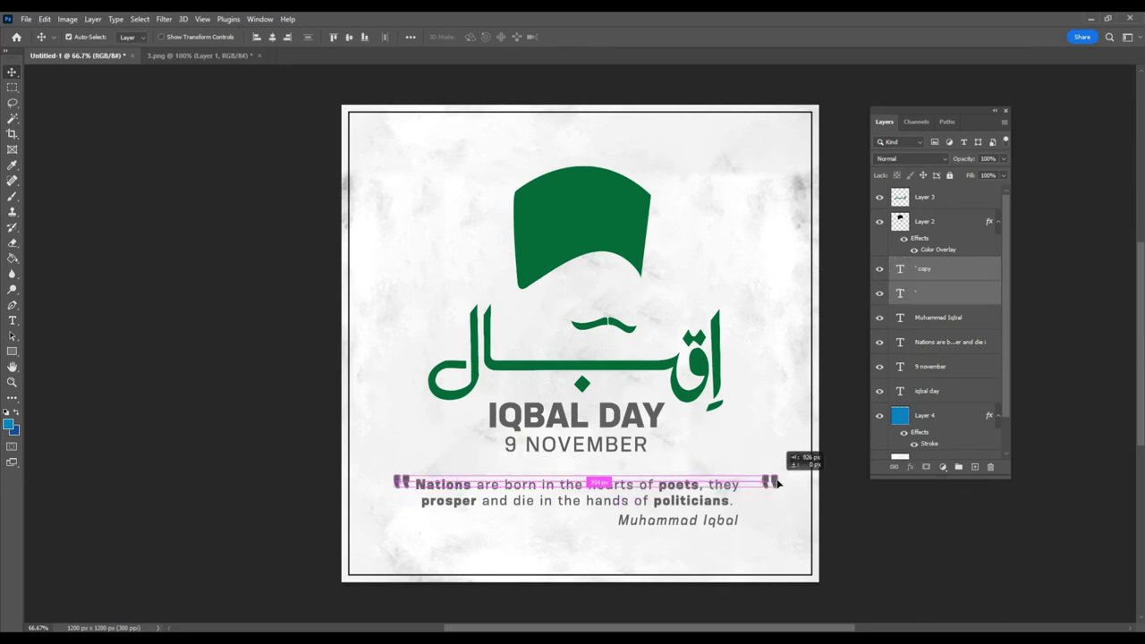
pyautogui.hotkey('ctrl', 't')
pyautogui.rightClick(778, 483)
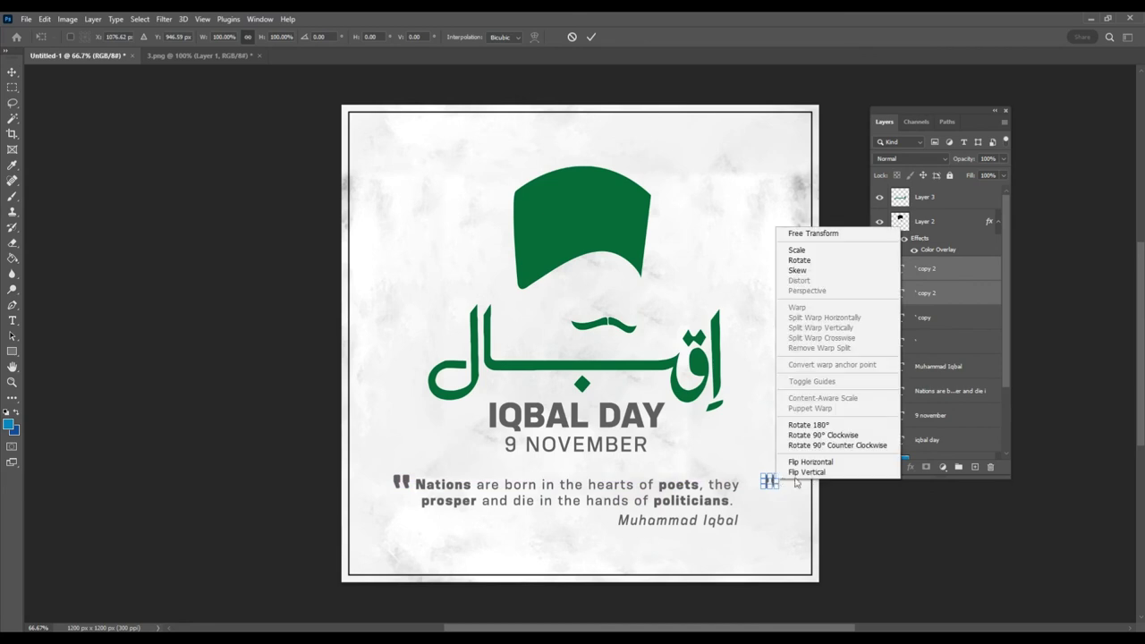
pyautogui.click(805, 471)
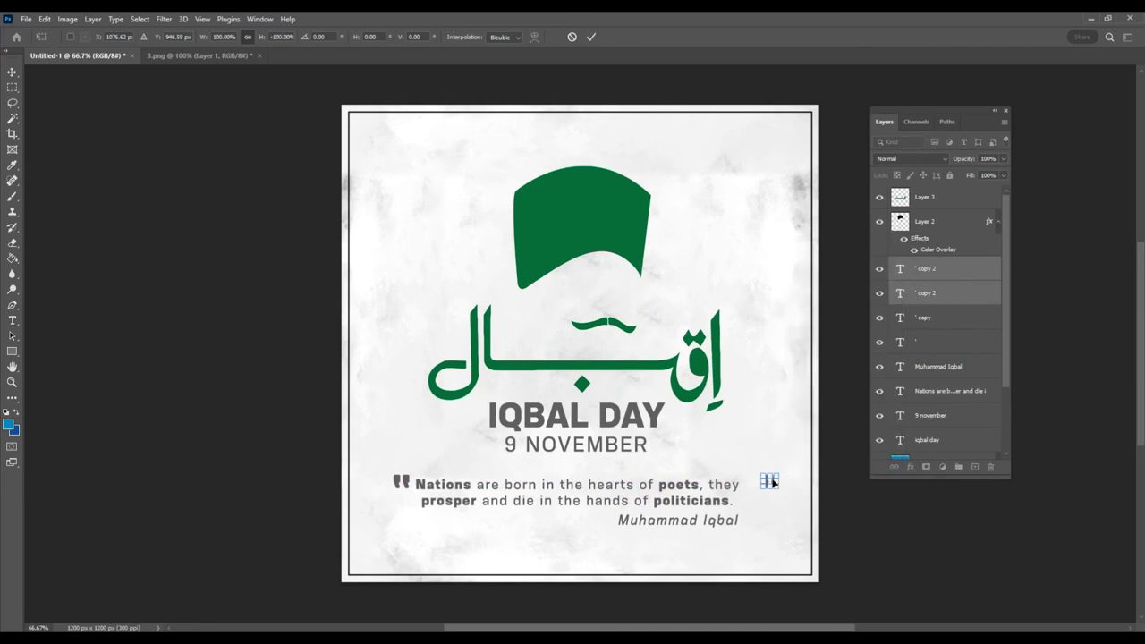
pyautogui.press('Return')
pyautogui.hotkey('ctrl', 't')
pyautogui.rightClick(779, 483)
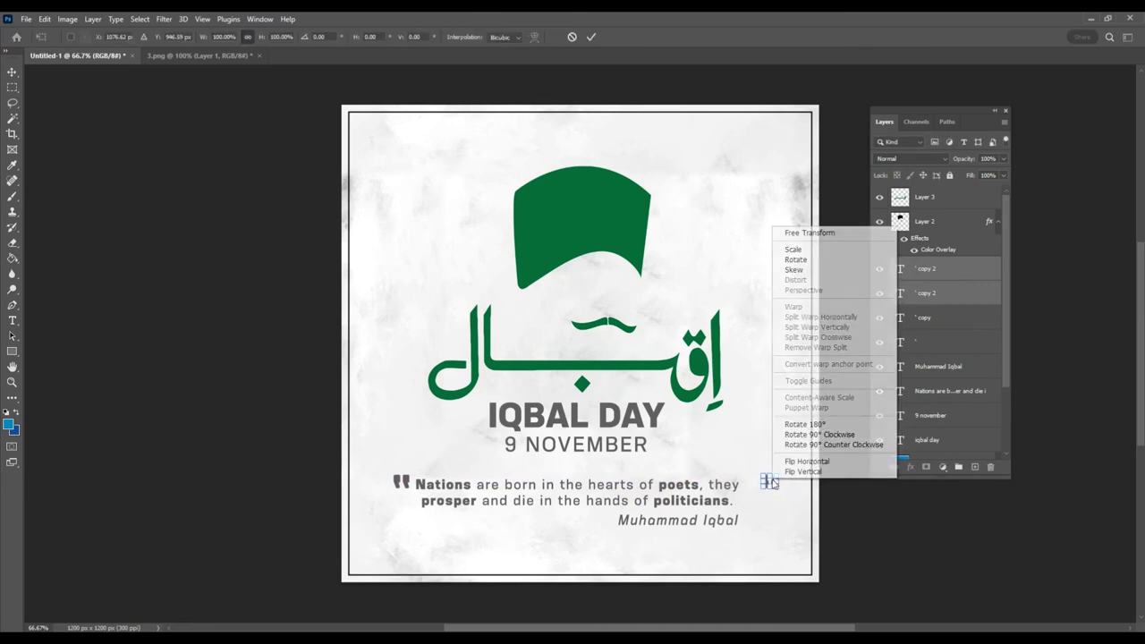
pyautogui.click(794, 464)
pyautogui.press('Return')
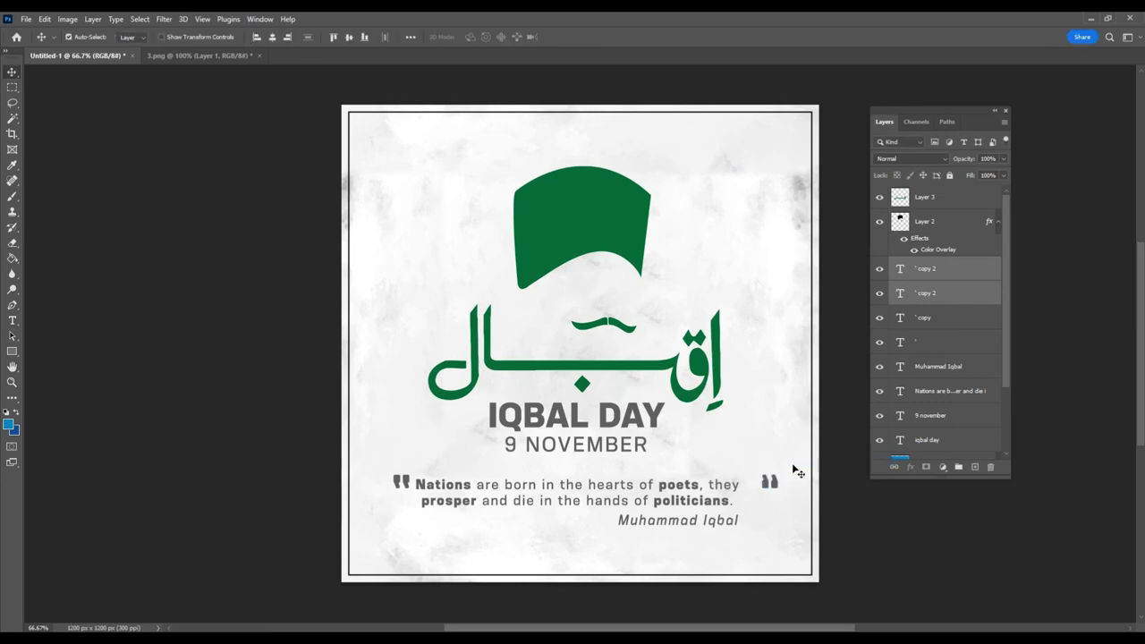
# Flip the closing quotes again and nudge them just after politicians.
pyautogui.hotkey('ctrl', 't')
pyautogui.rightClick(765, 487)
pyautogui.click(771, 469)
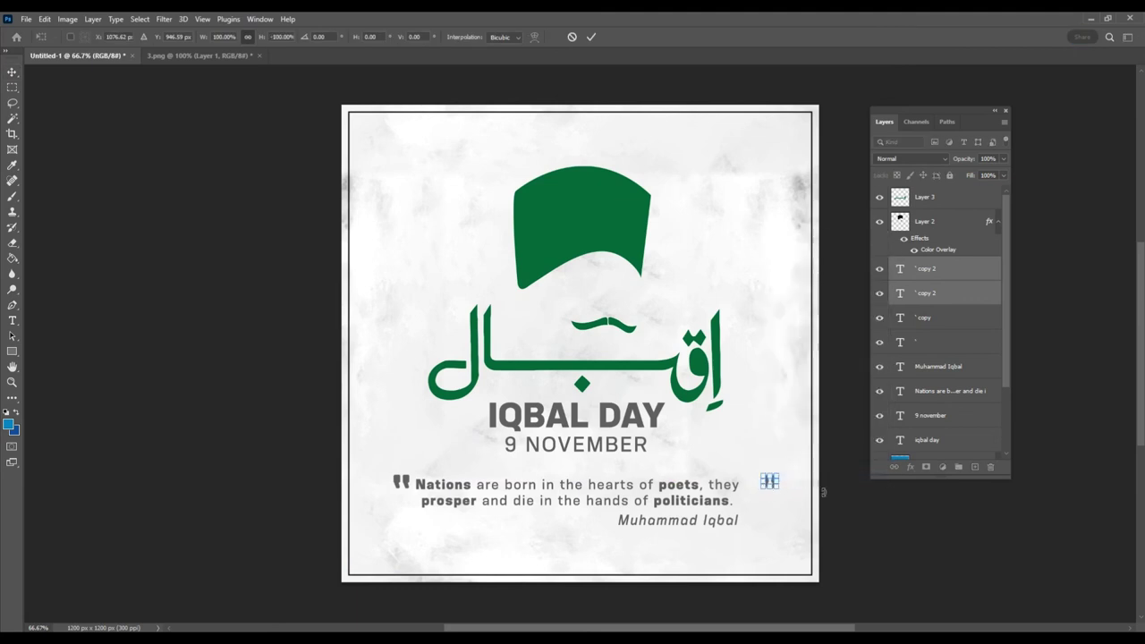
pyautogui.press('Return')
pyautogui.hotkey('shift', 'Down')
pyautogui.hotkey('shift', 'Down')
pyautogui.hotkey('shift', 'Left')
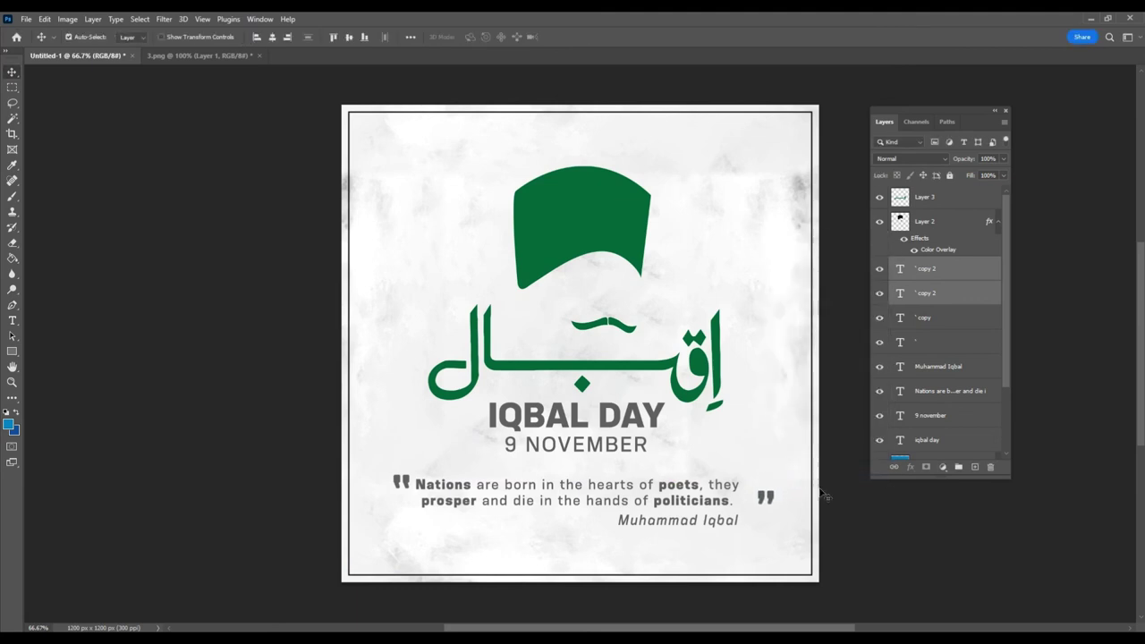
pyautogui.hotkey('shift', 'Left')
pyautogui.hotkey('shift', 'Left')
pyautogui.hotkey('shift', 'Down')
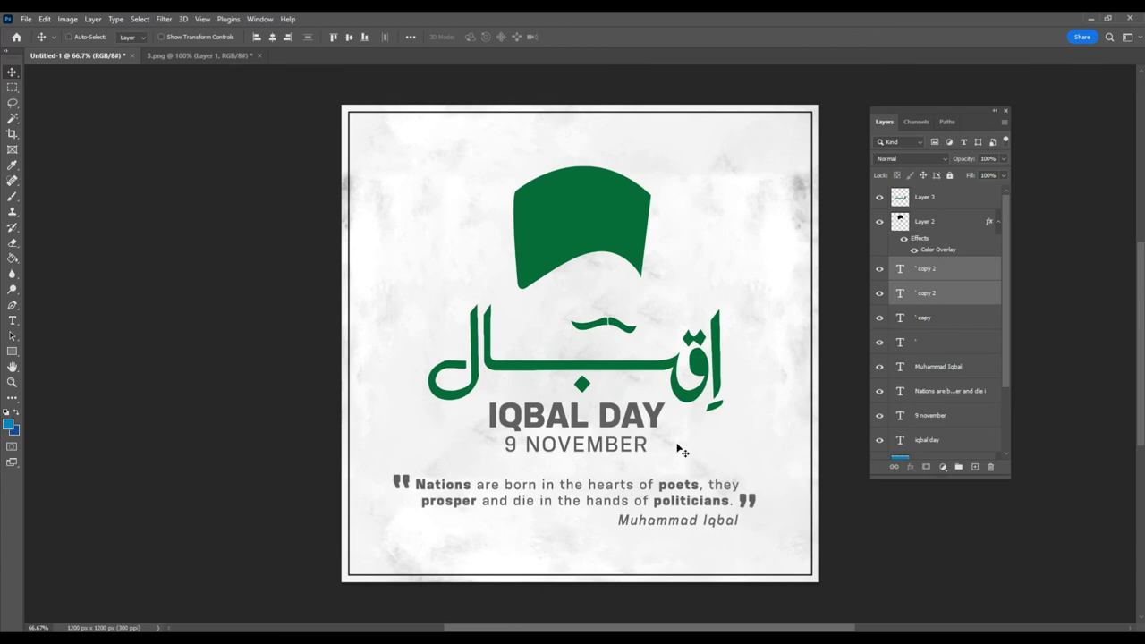
pyautogui.press('ctrl')
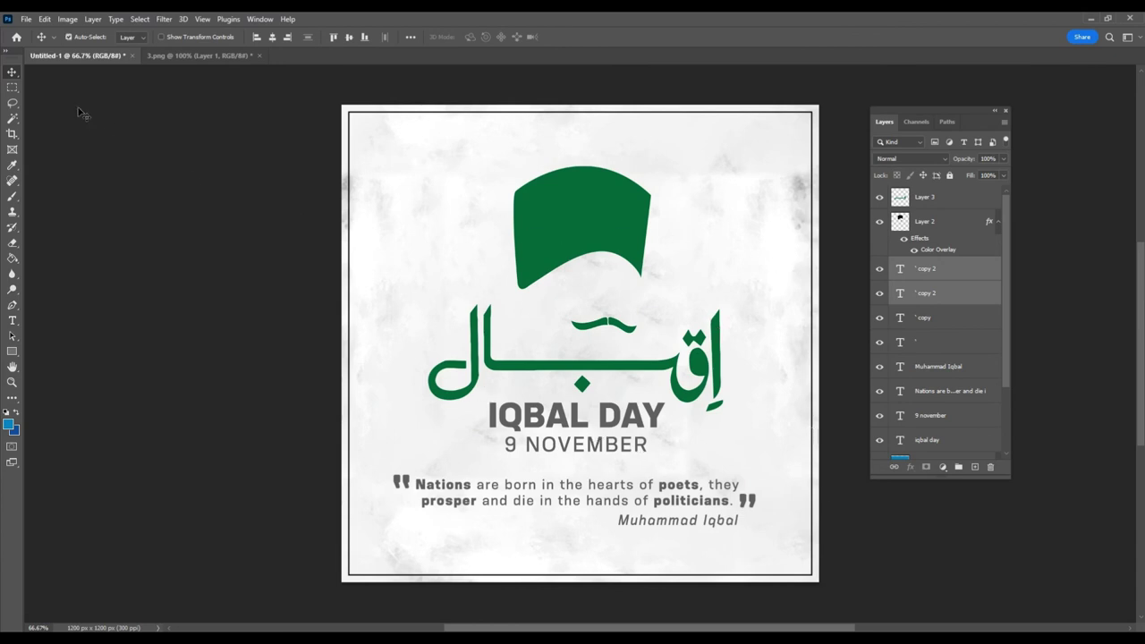